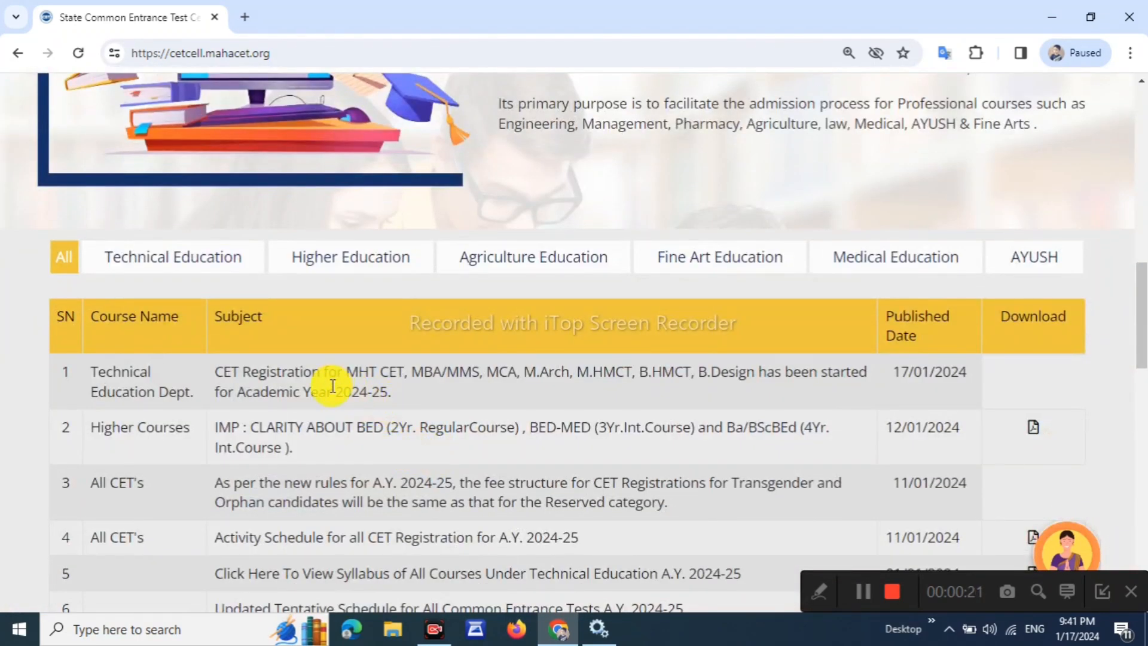
Step: Open the Candidate Registration A.Y 2024-25 link from the home page banner in a new tab
drag(340, 372, 410, 397)
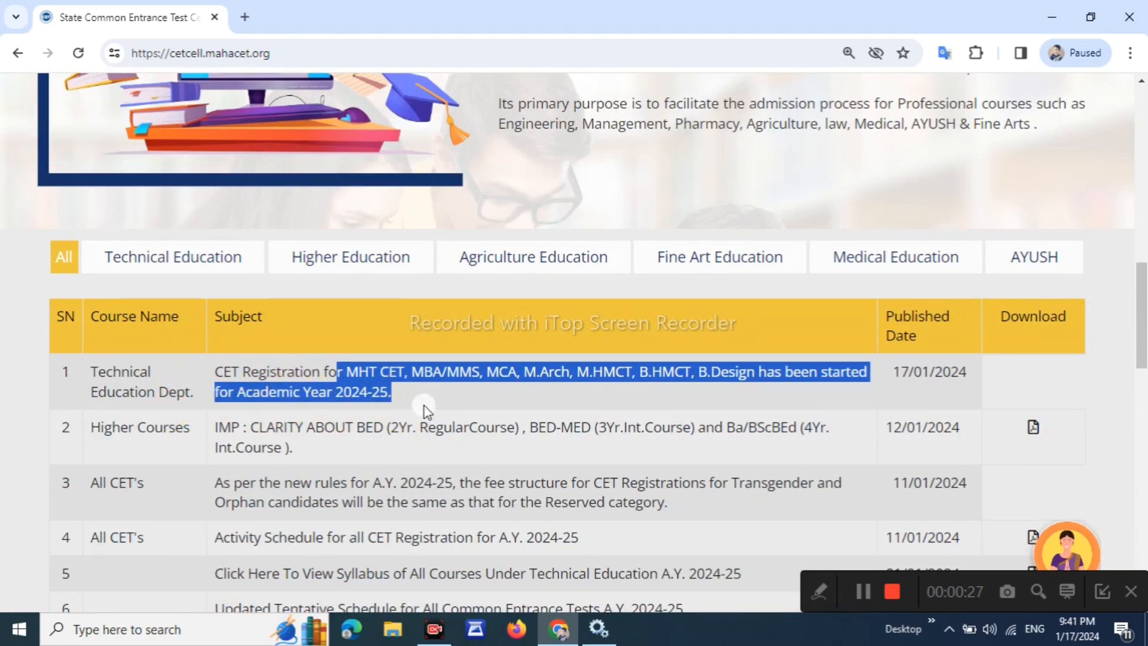
click(538, 411)
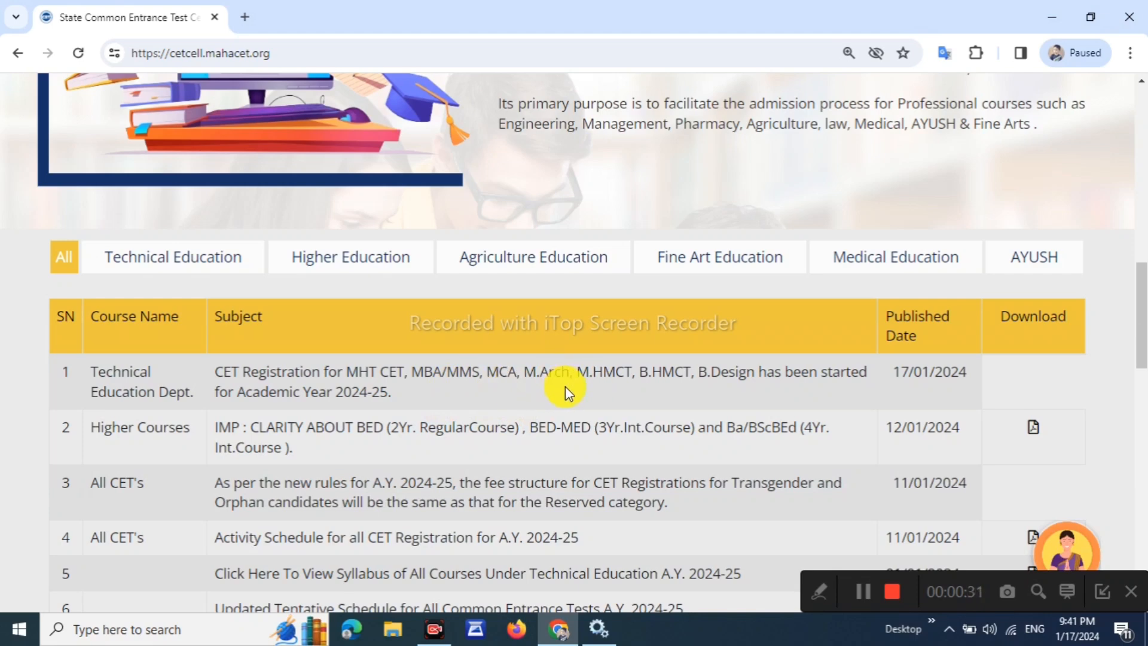
scroll(565, 386, down, 3)
scroll(584, 329, up, 3)
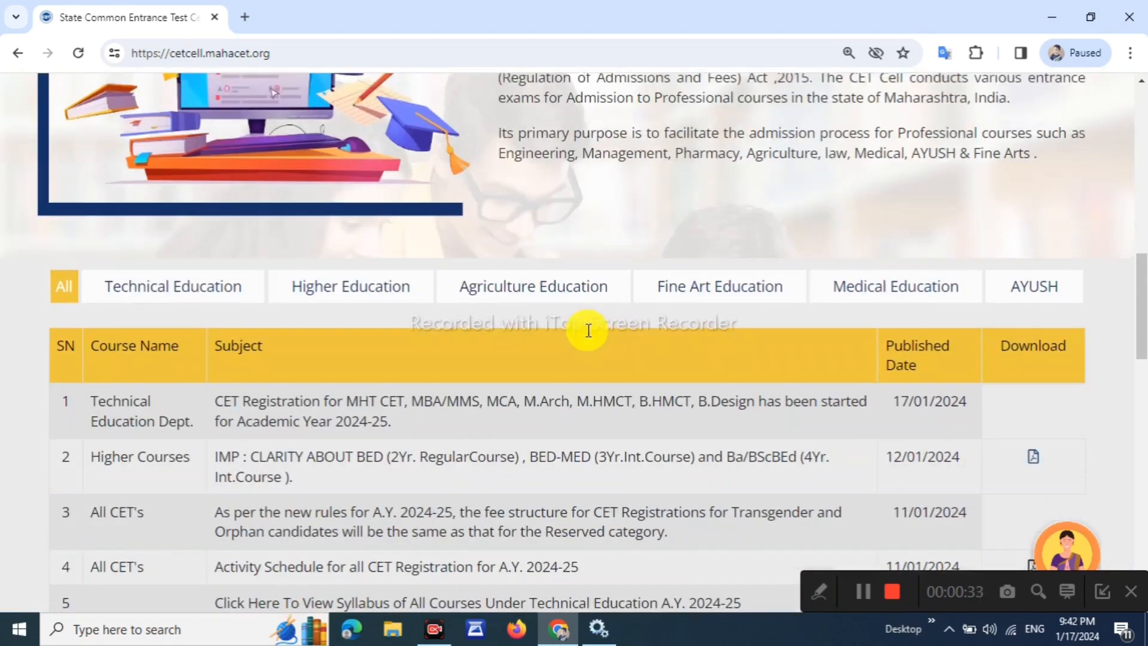
scroll(588, 330, up, 10)
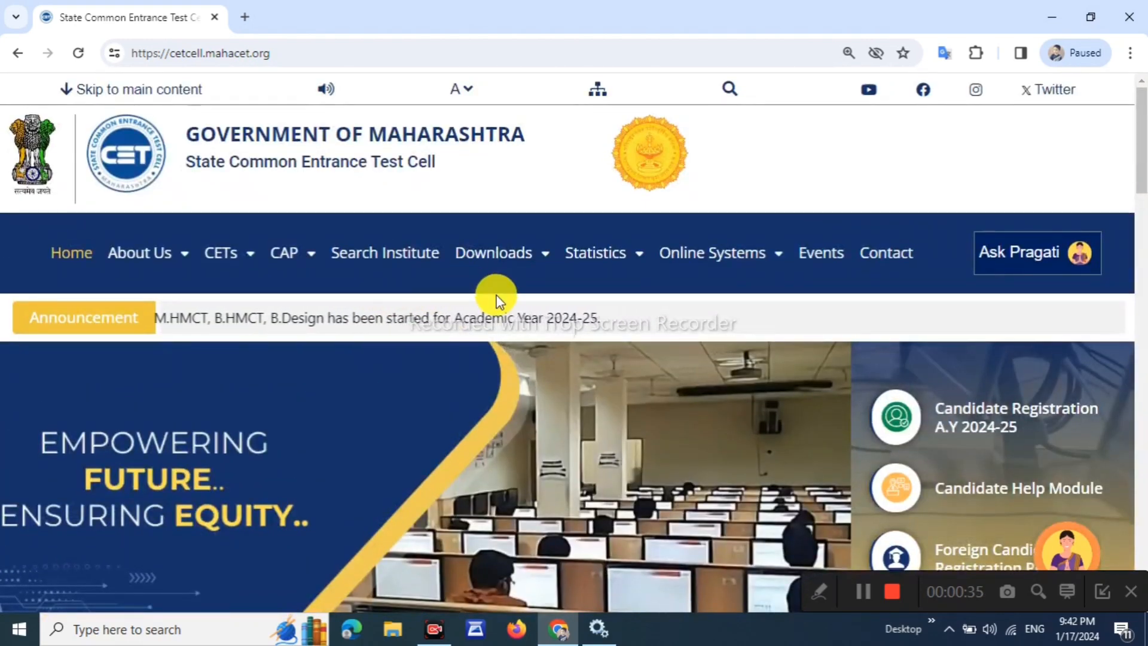
scroll(496, 299, down, 3)
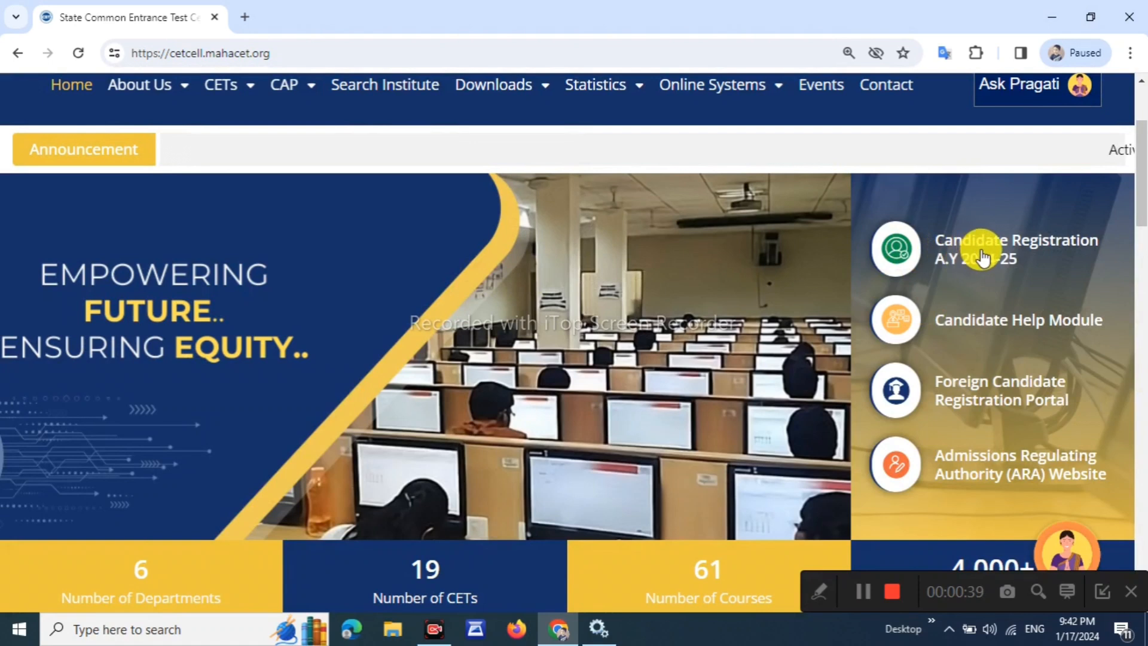
click(1016, 239)
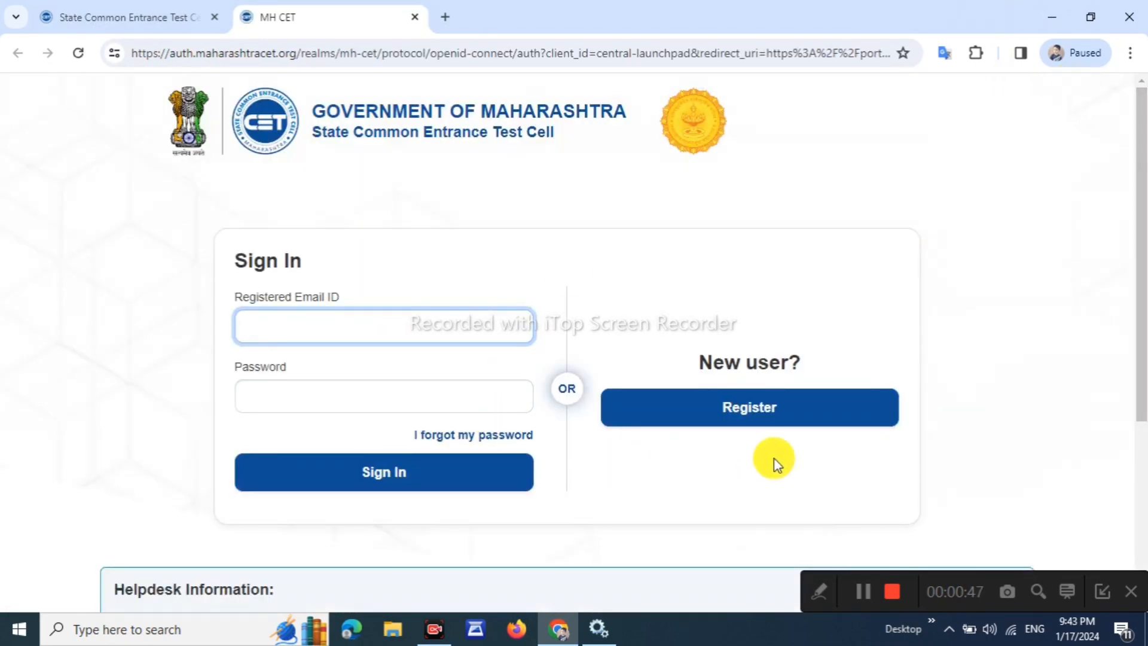
Step: Start a new-user registration and paste the candidate's full name as per the SSC/HSC marksheet
click(736, 412)
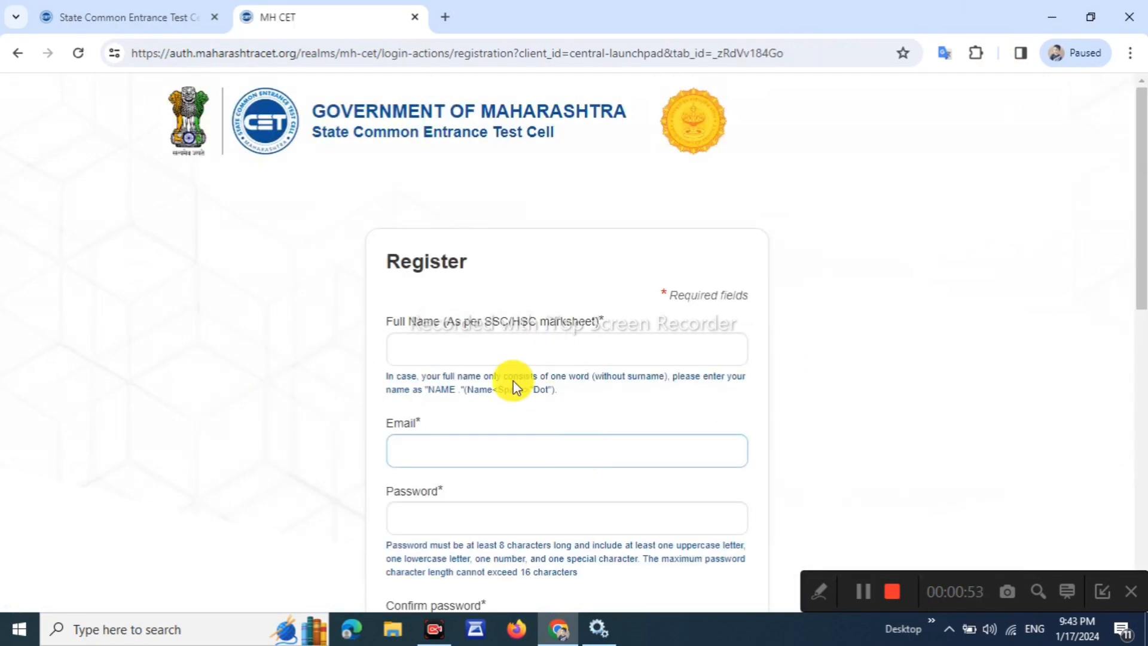
drag(478, 321, 554, 331)
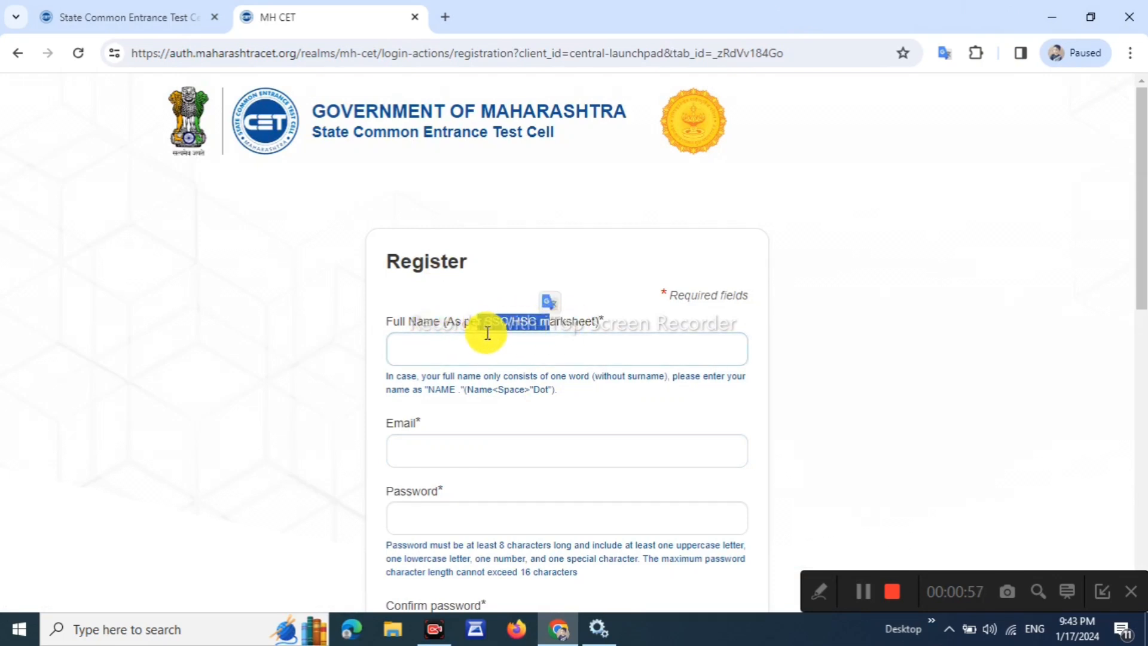
click(518, 349)
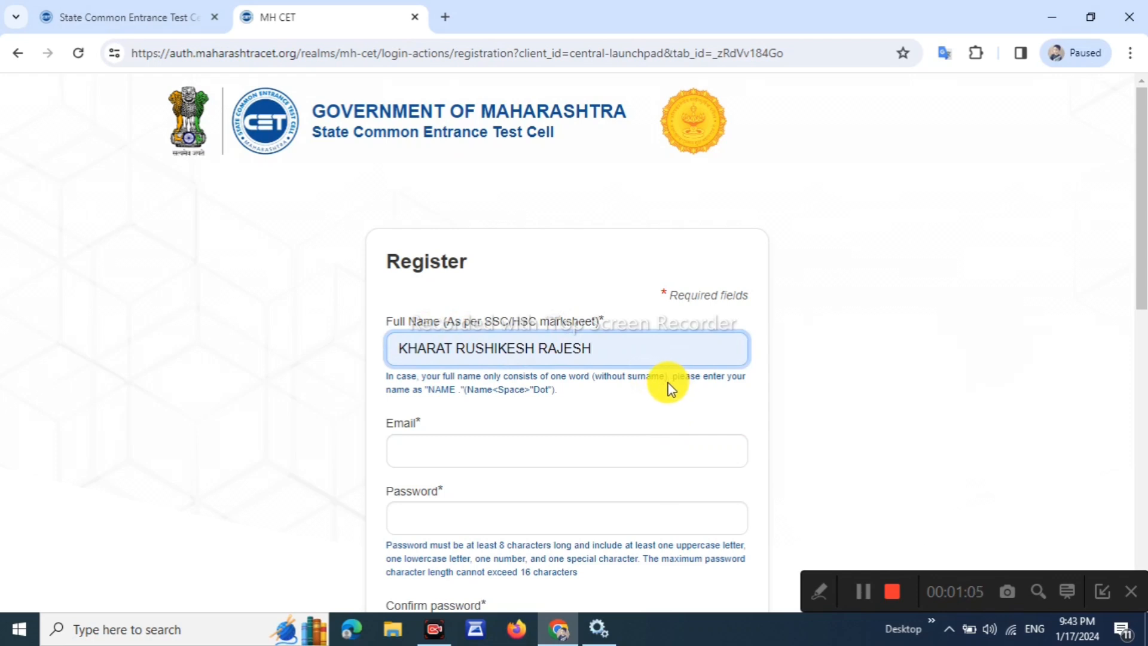
click(682, 393)
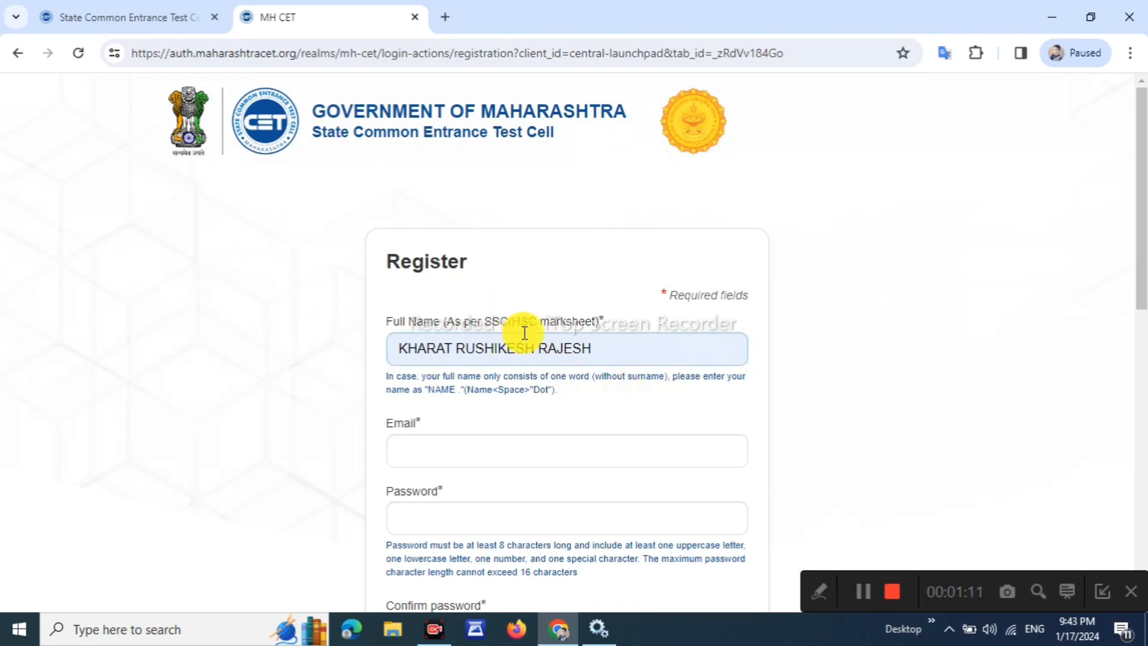
Step: Fill in the password and confirm-password fields of the registration form
scroll(640, 187, down, 3)
double_click(402, 190)
click(442, 188)
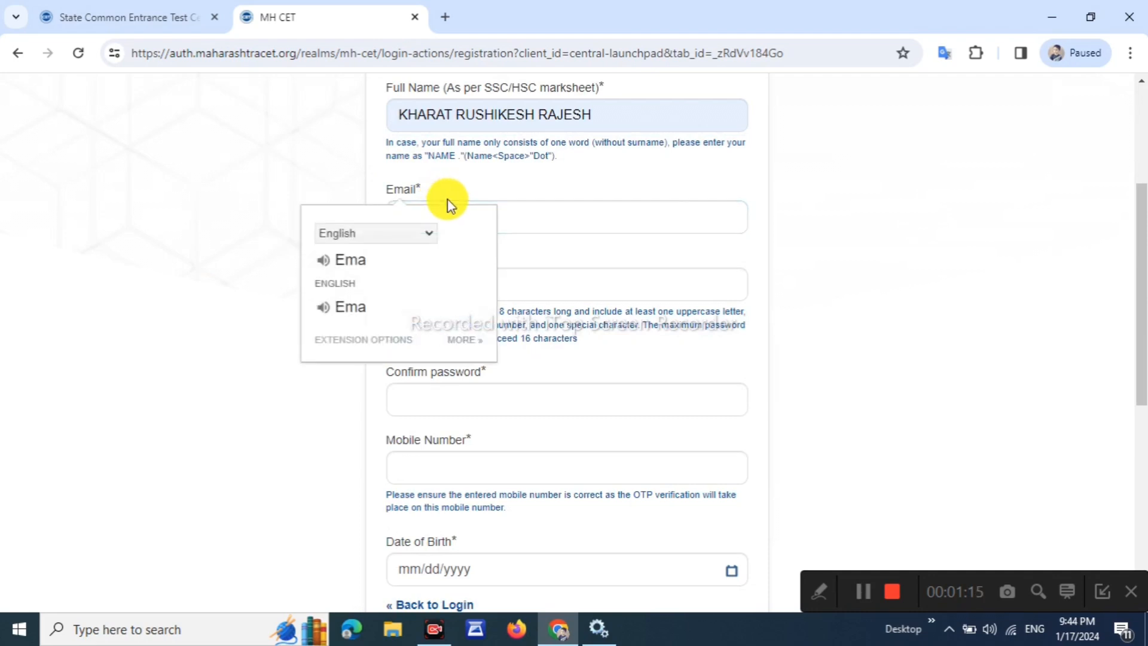
click(456, 160)
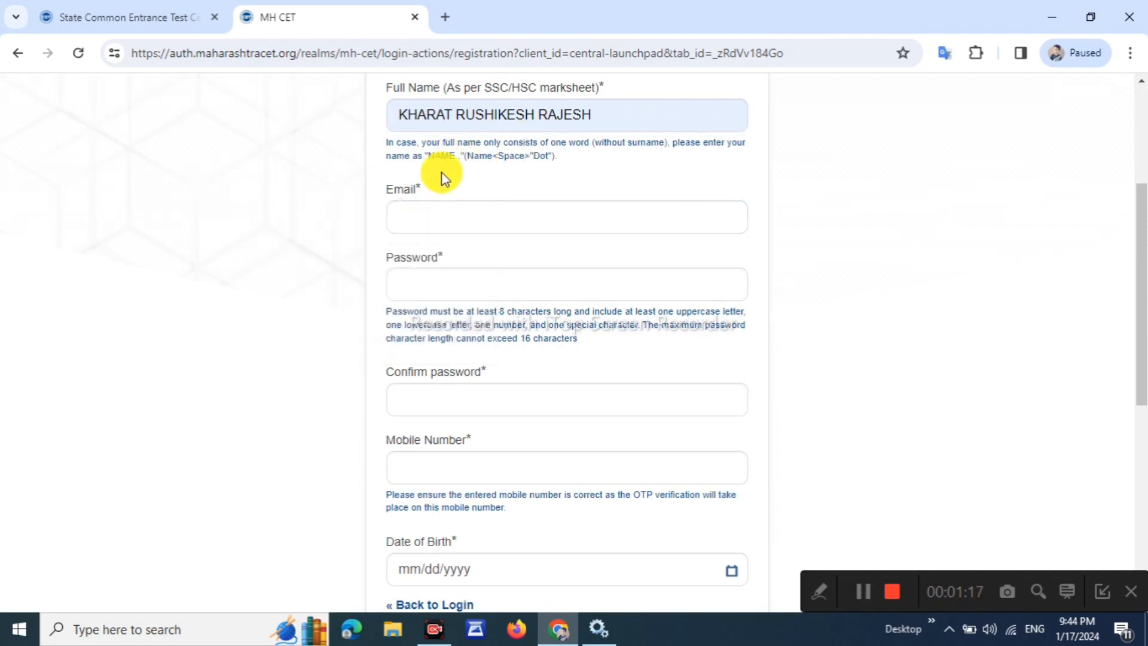
drag(378, 263, 441, 264)
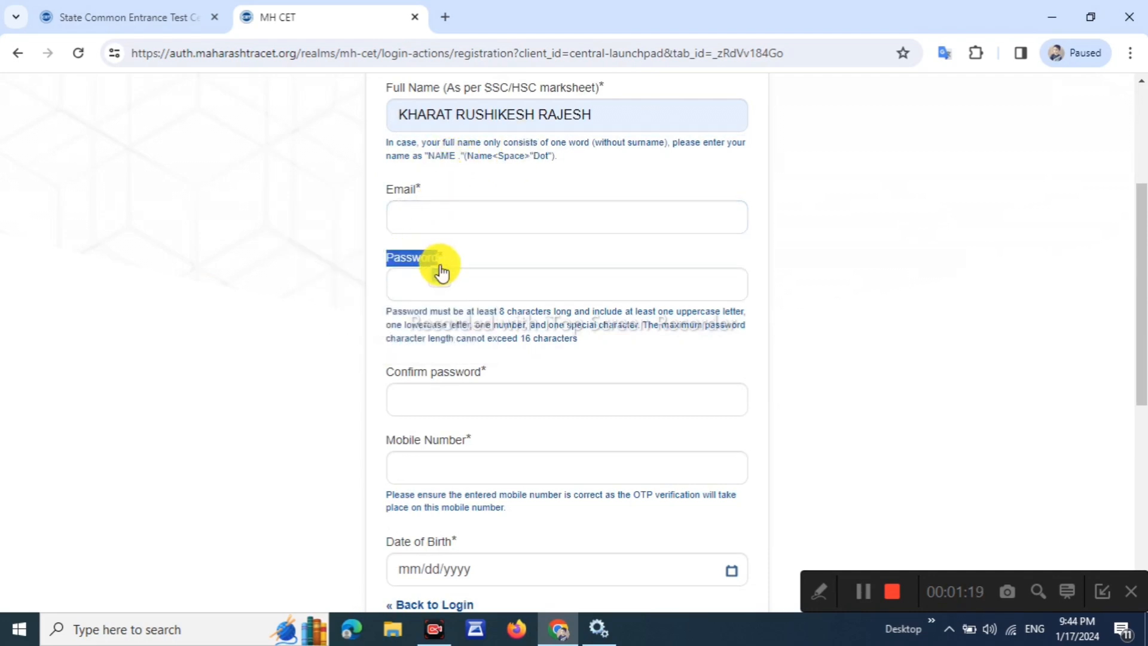
click(486, 259)
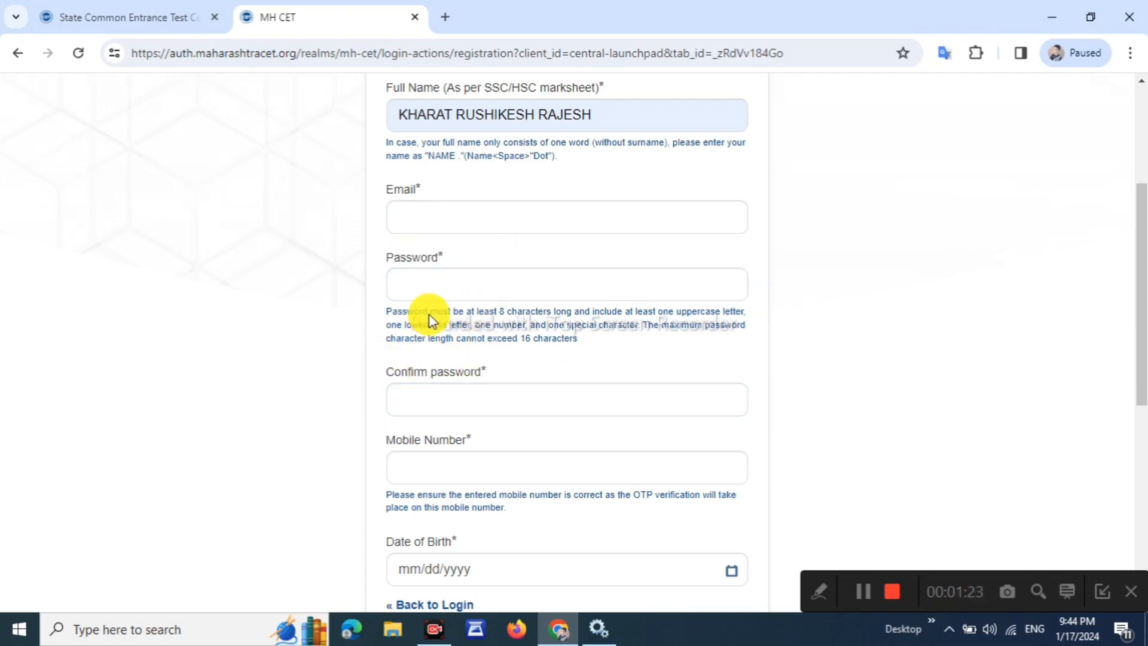
click(496, 388)
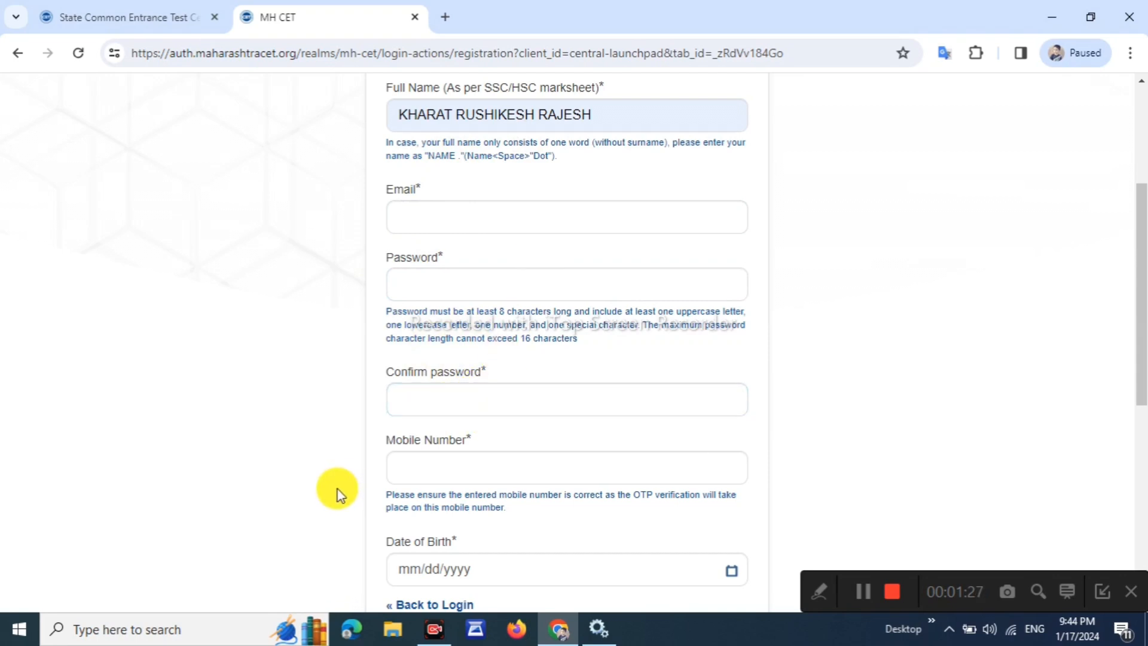
Step: Enter the mobile number and set the date of birth using the calendar
click(434, 457)
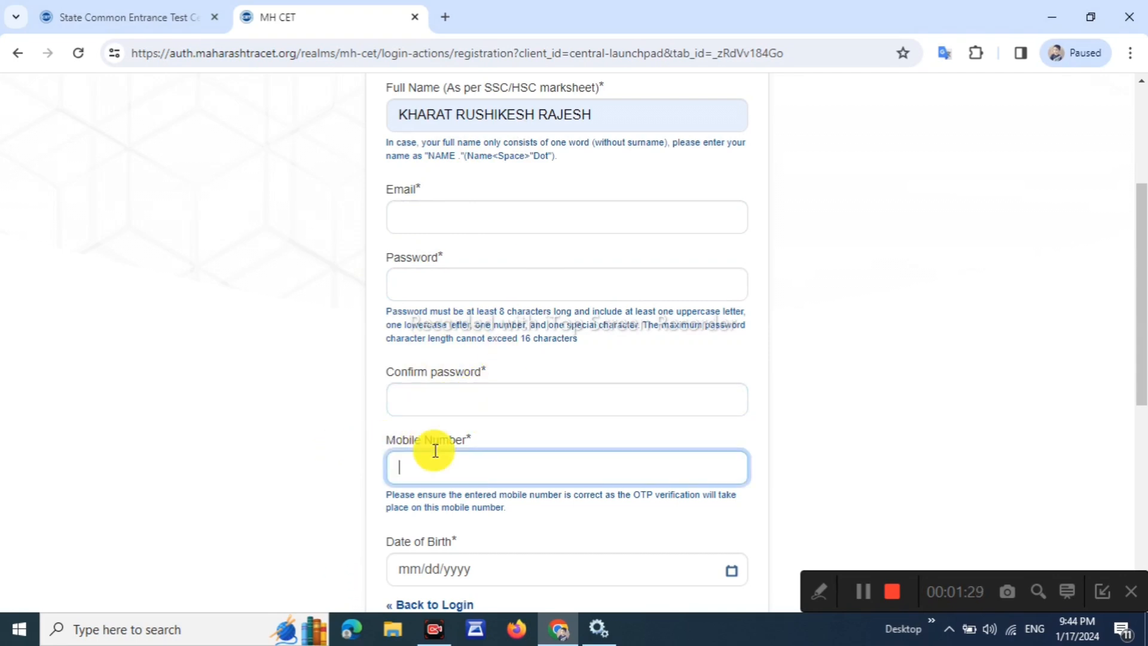
scroll(518, 466, down, 3)
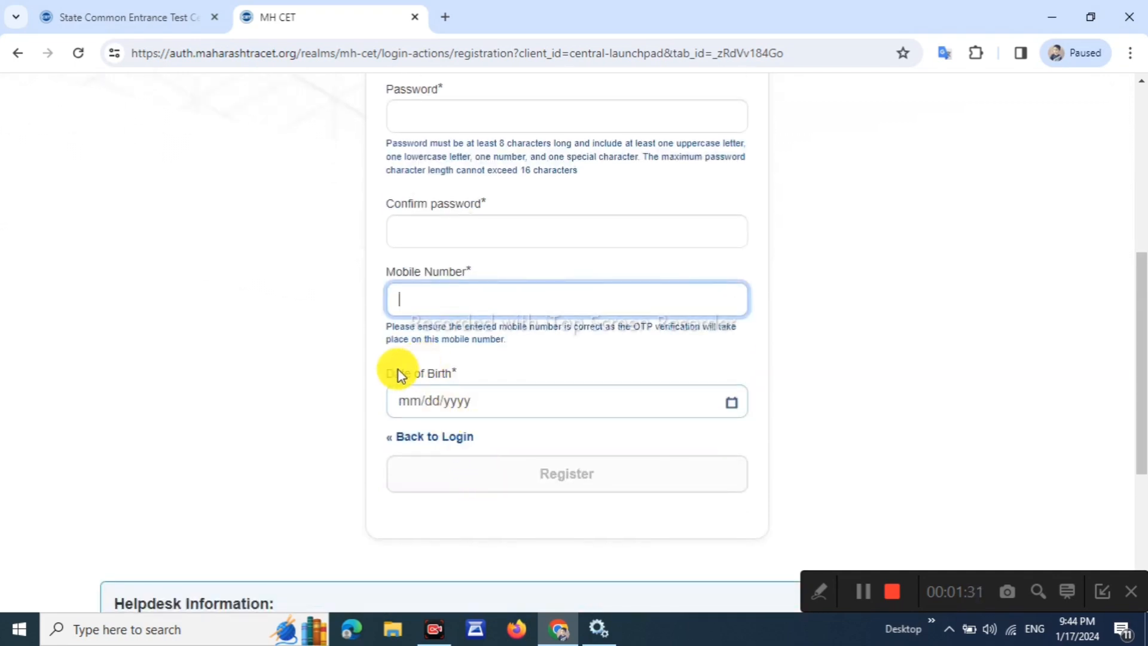
click(478, 371)
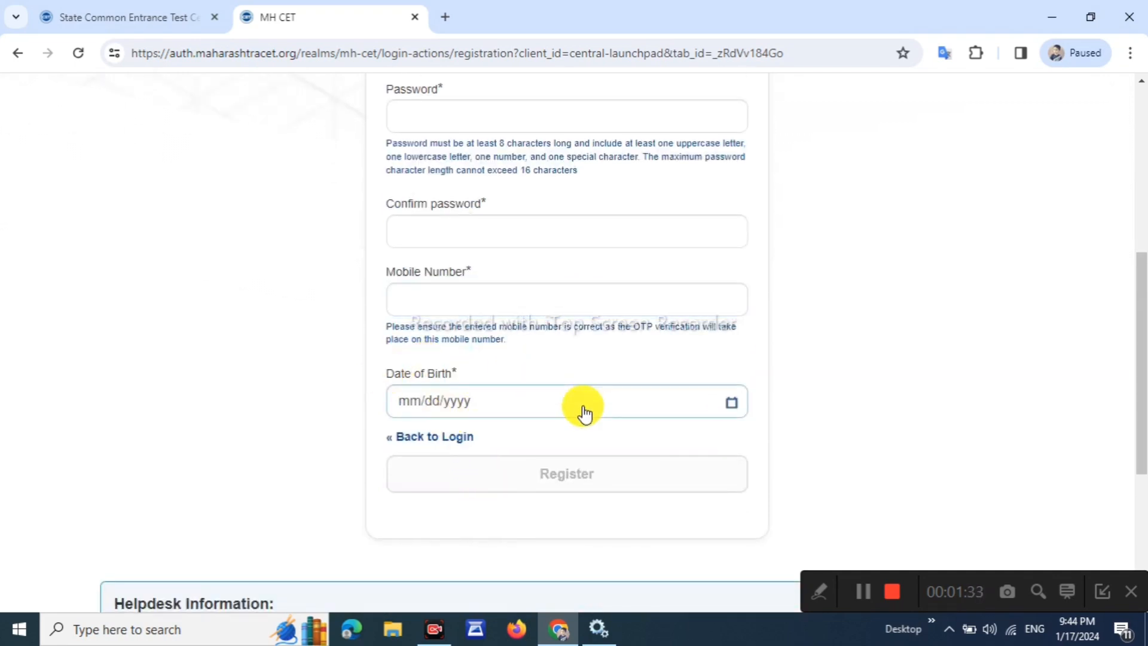
click(727, 408)
click(728, 408)
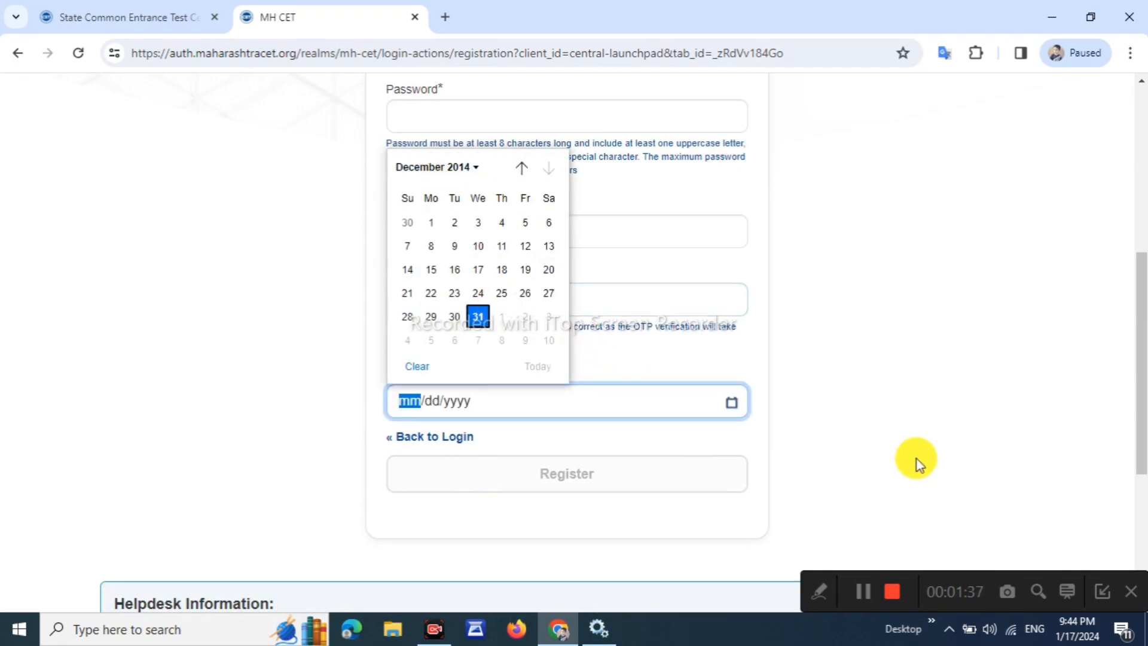
click(803, 385)
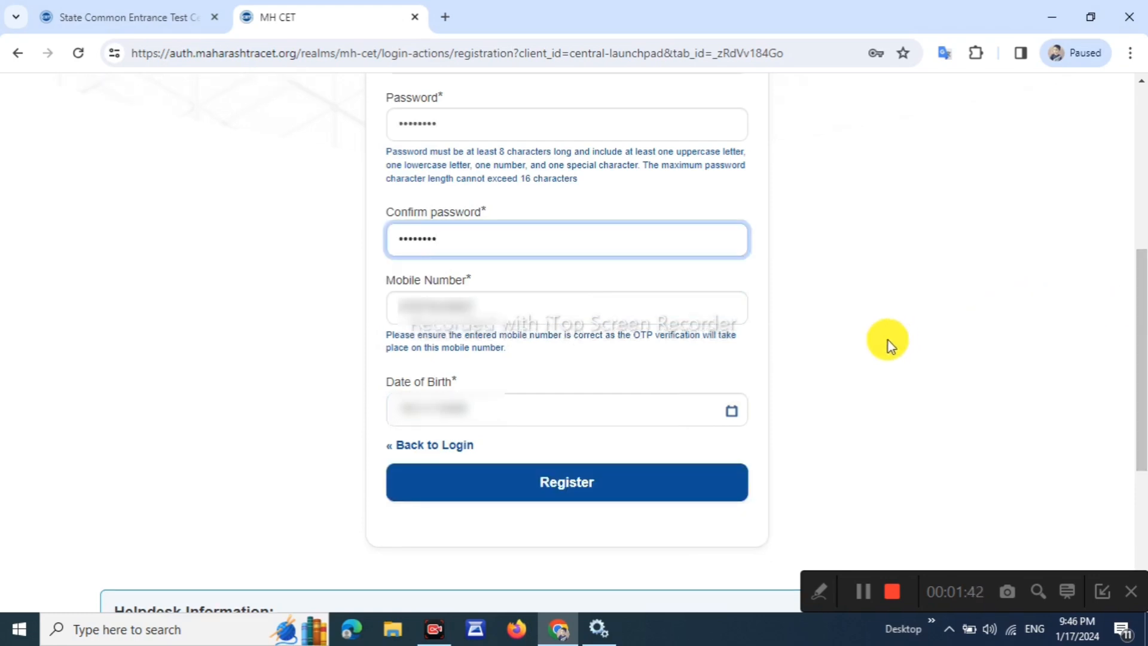
Step: Submit the registration form and set gender to Male in User Info
click(578, 492)
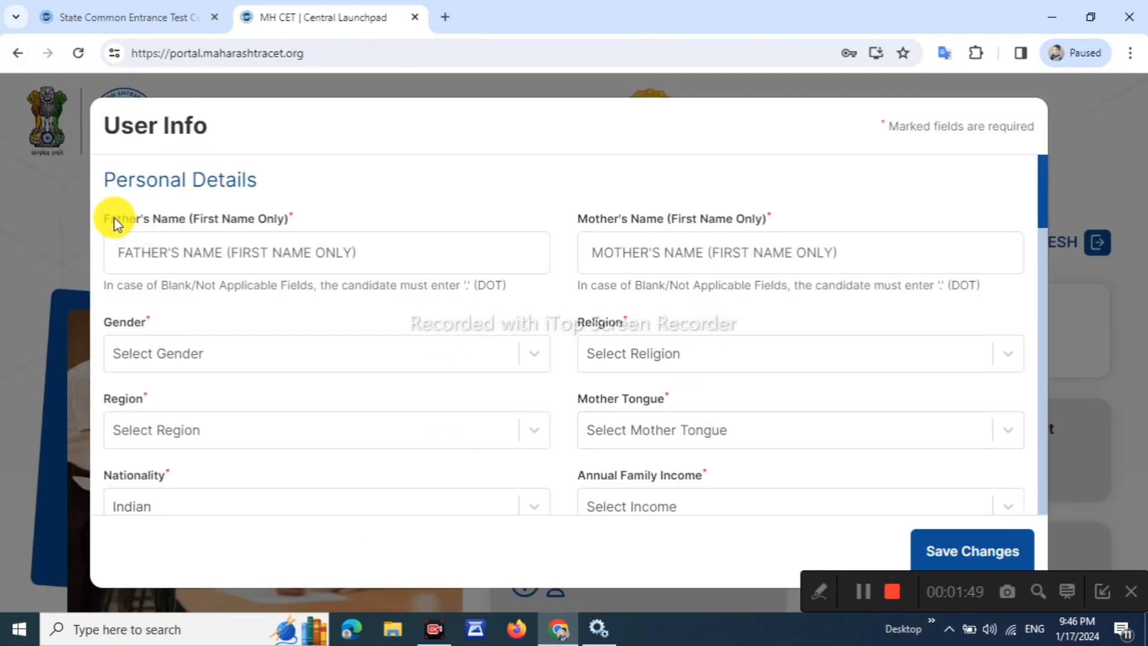
drag(591, 220, 653, 226)
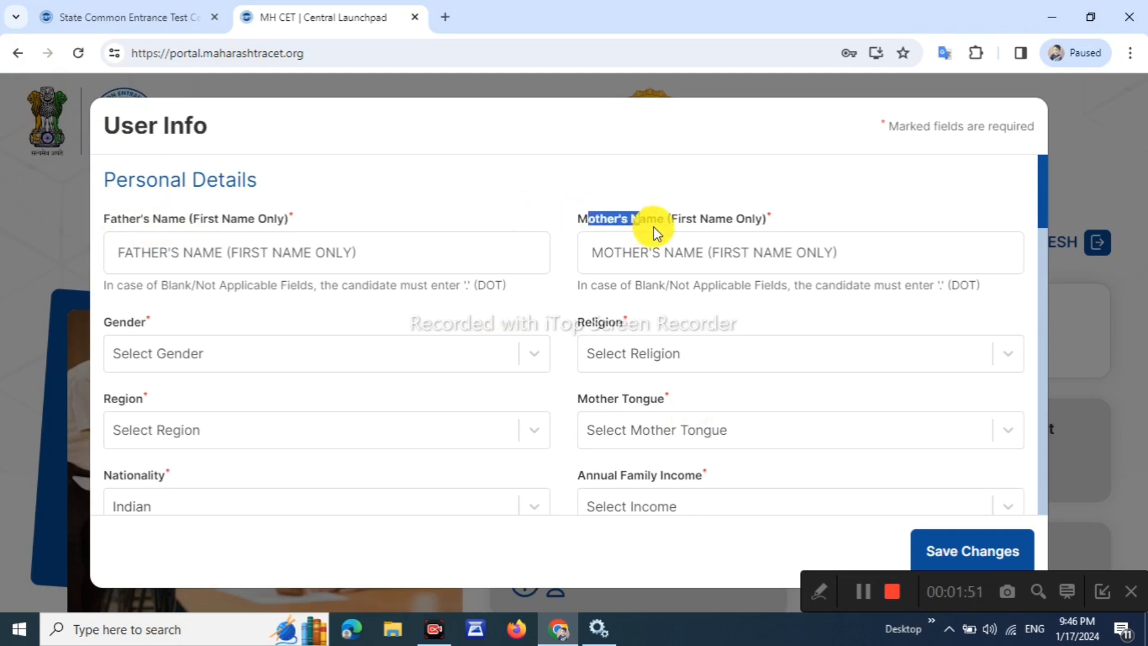
double_click(109, 324)
click(179, 359)
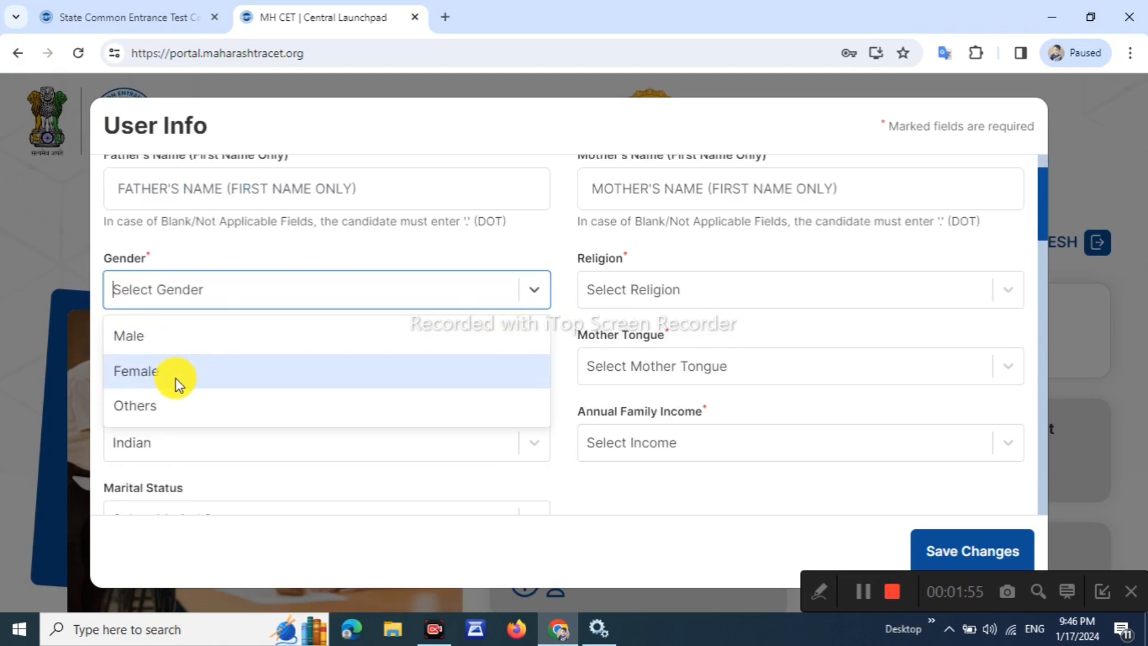
click(271, 346)
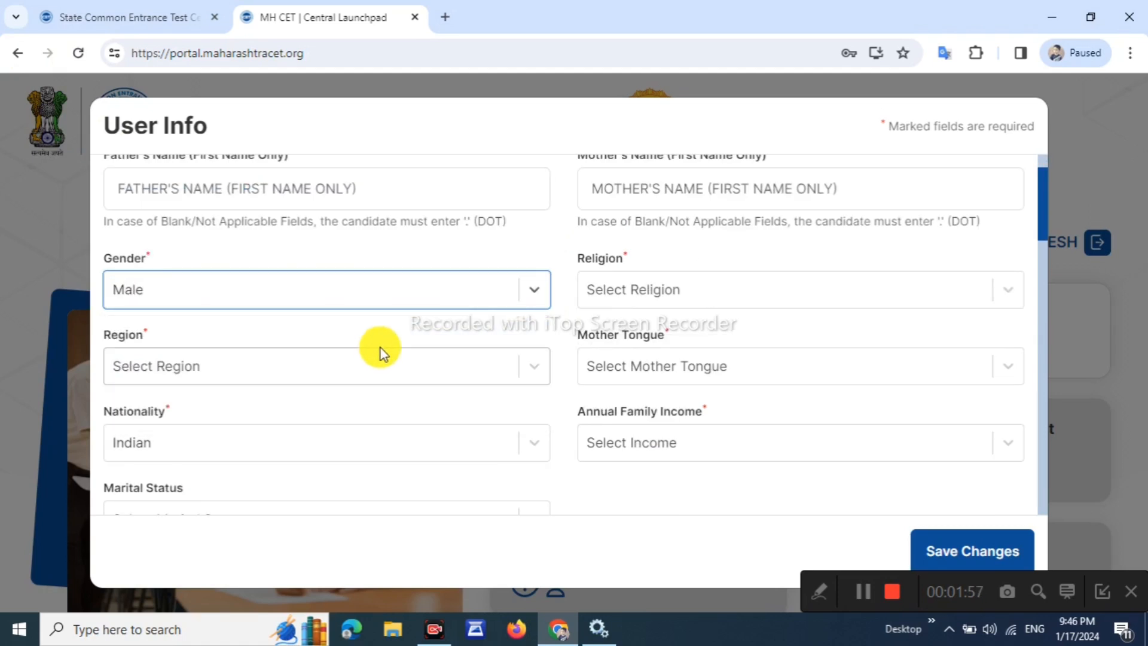
Step: Set religion to Hindu and region to Rural
drag(598, 266, 685, 307)
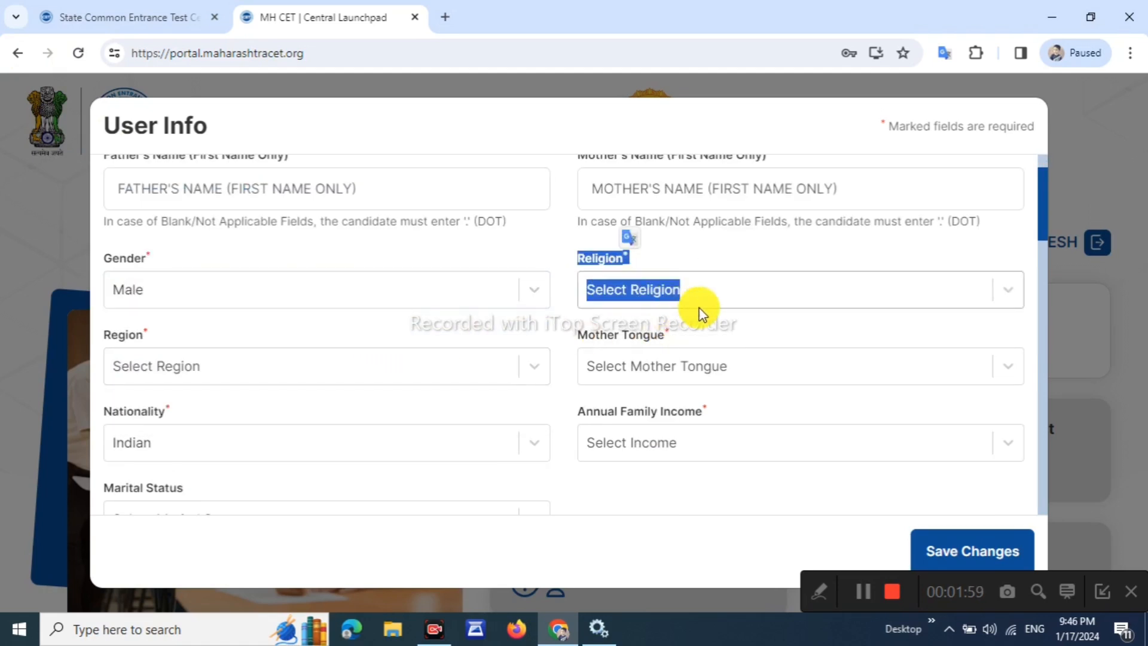
click(734, 296)
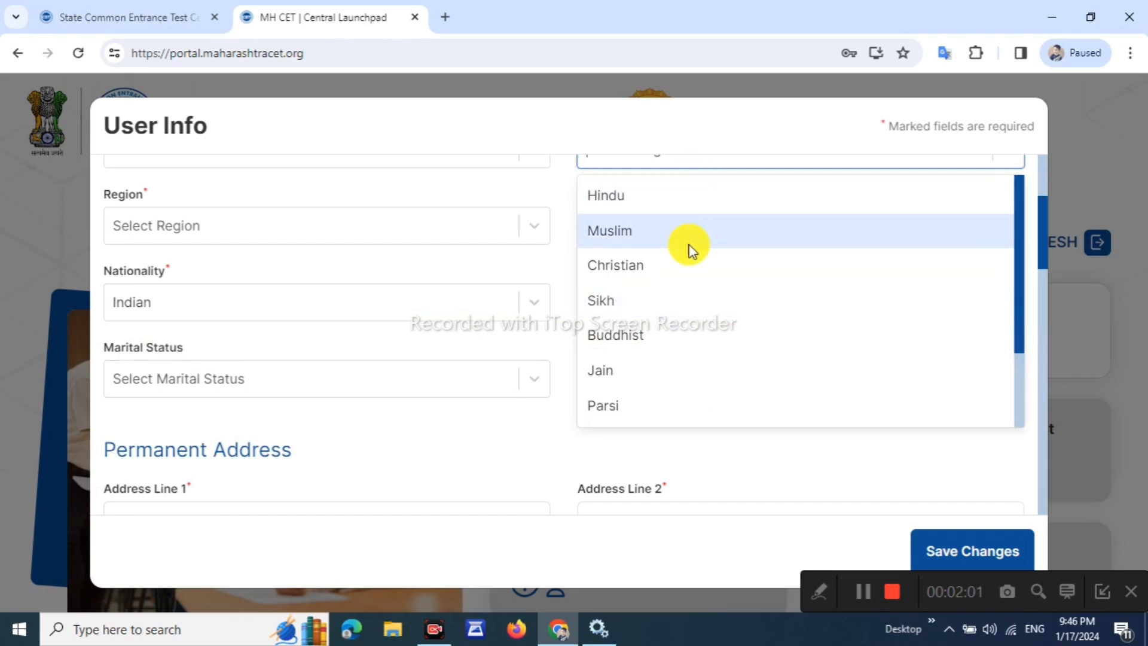
click(638, 207)
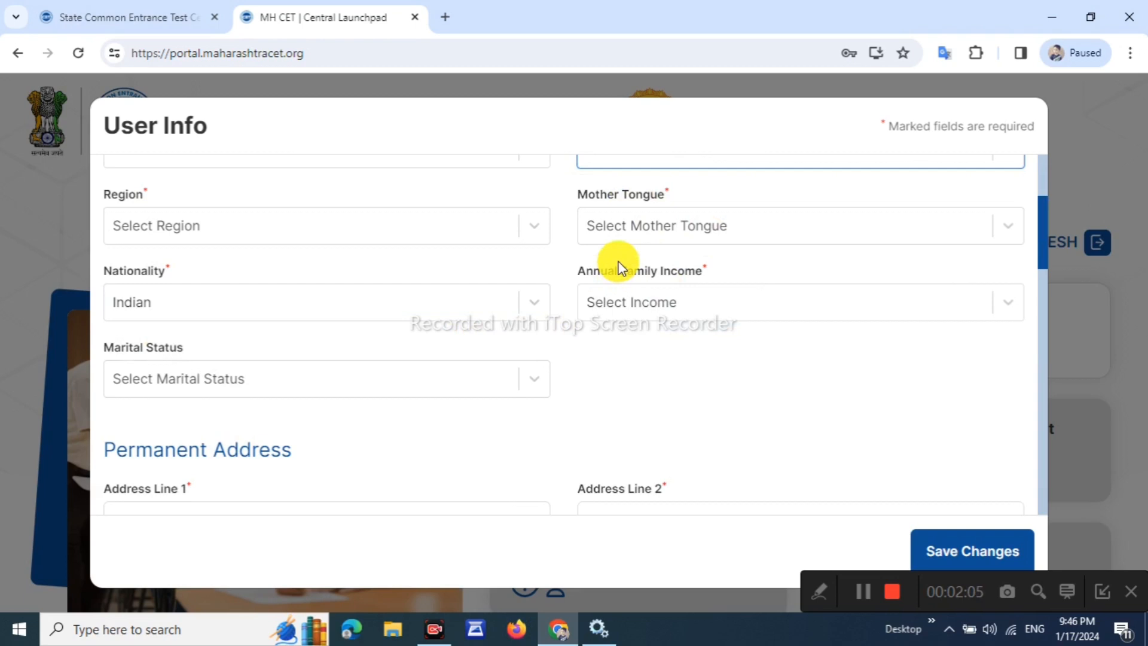
scroll(382, 284, up, 2)
double_click(119, 278)
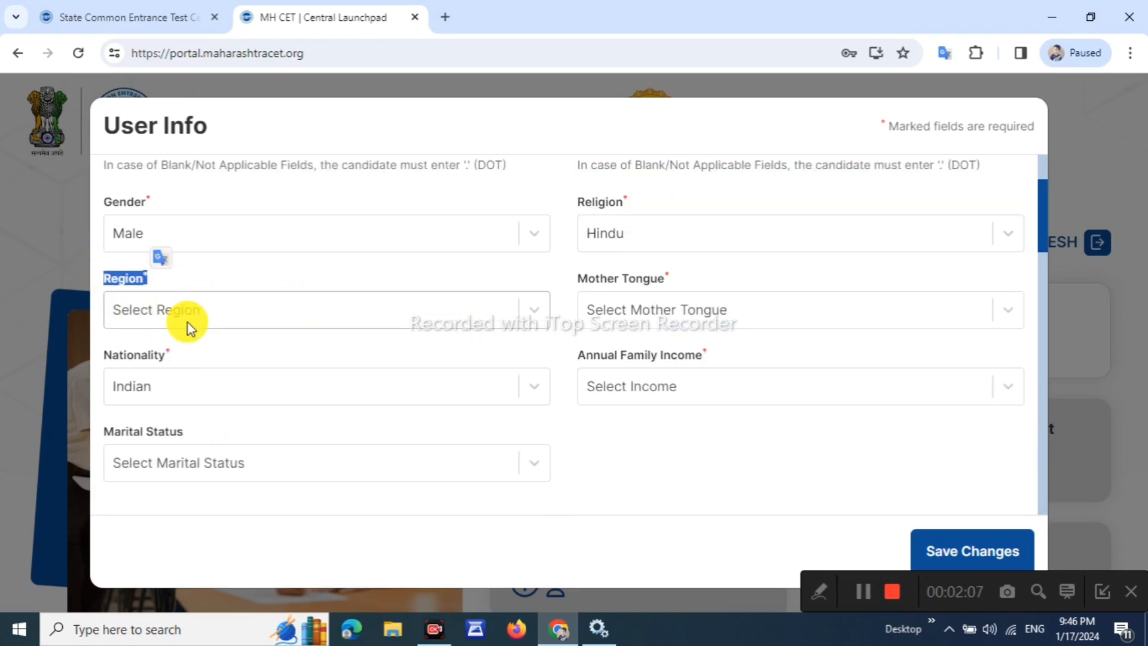
click(189, 327)
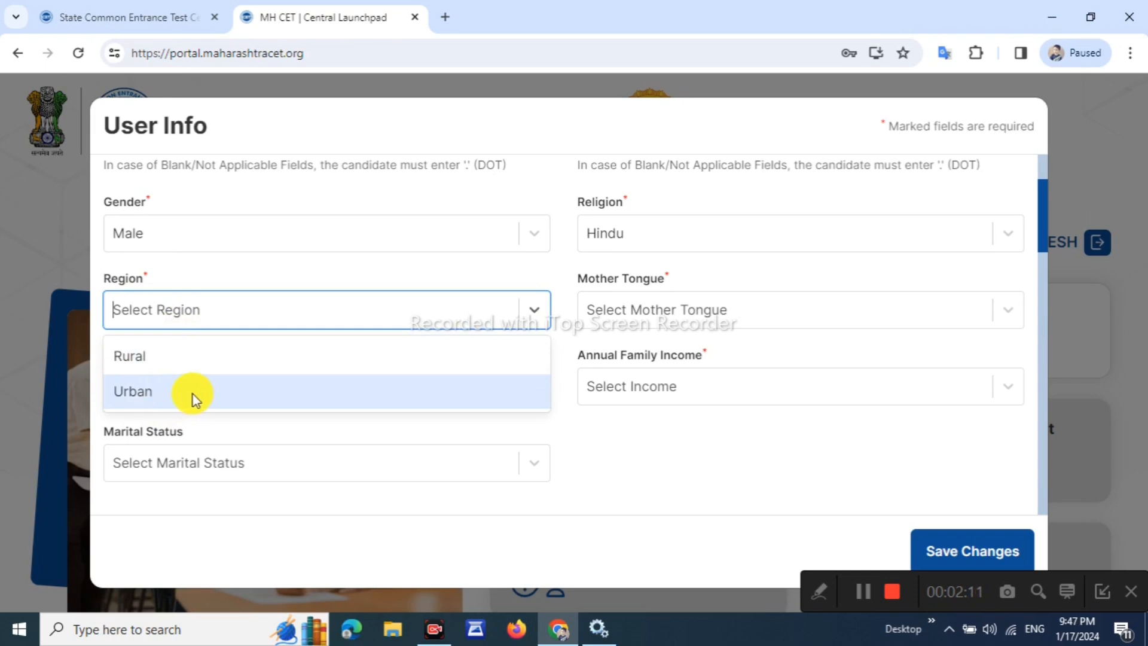
click(186, 359)
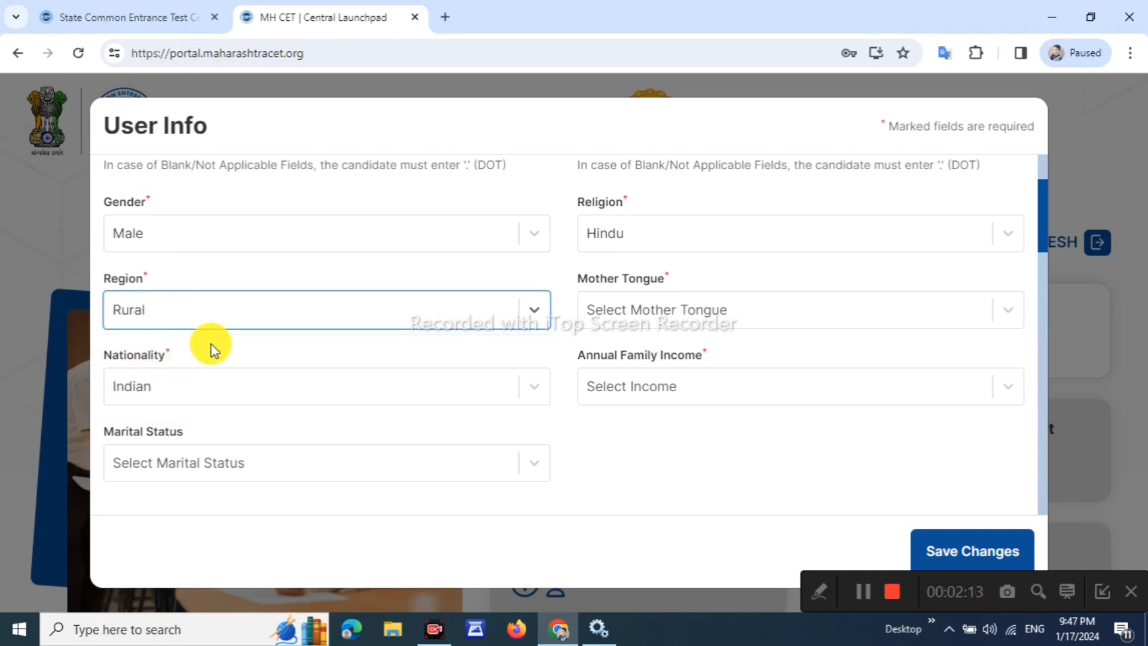
Step: Choose Marathi as the mother tongue
drag(572, 279, 658, 342)
click(678, 313)
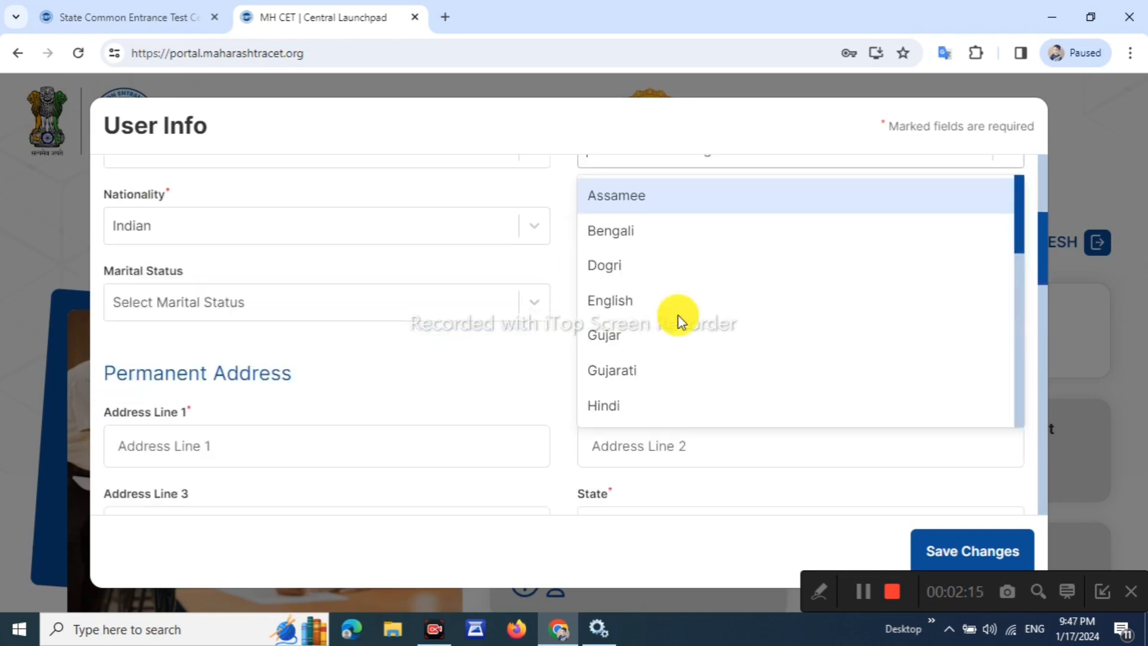
scroll(671, 271, down, 3)
scroll(658, 325, down, 3)
click(658, 313)
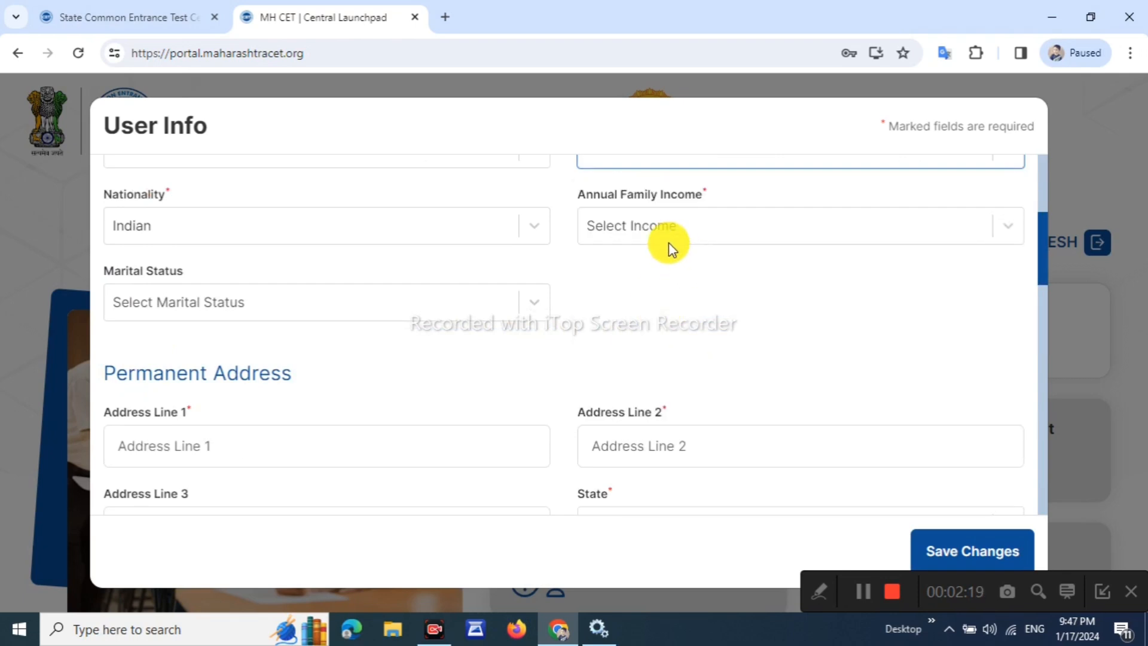
scroll(618, 249, up, 3)
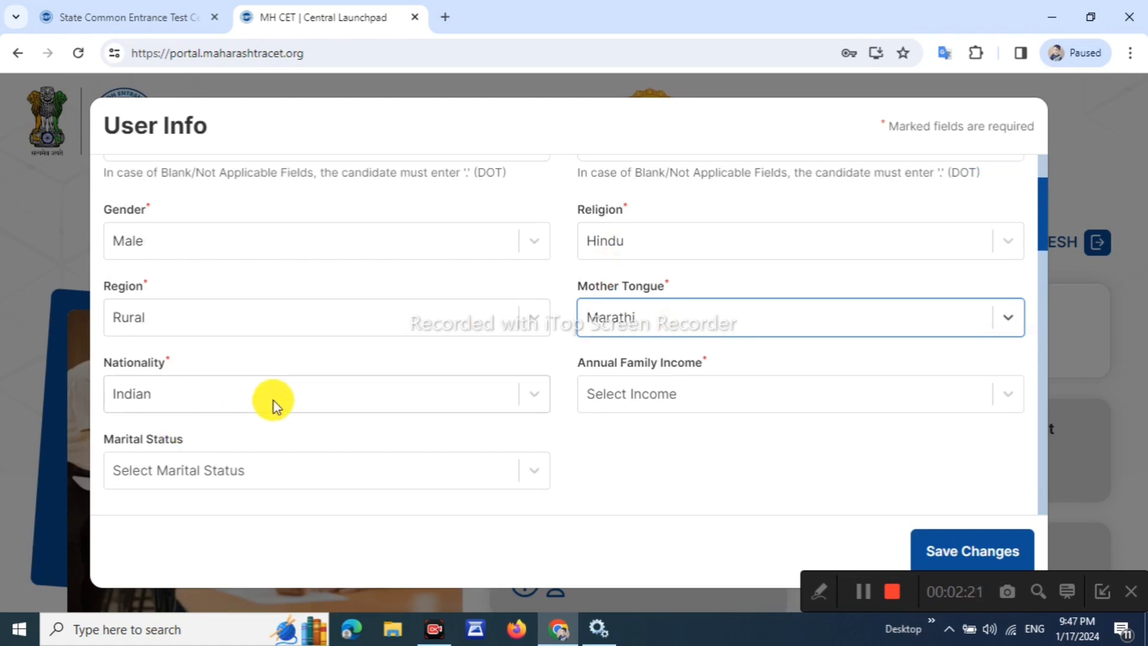
Step: Set annual family income to 15,001 - 50,000 and marital status to UnMarried
drag(114, 363, 171, 367)
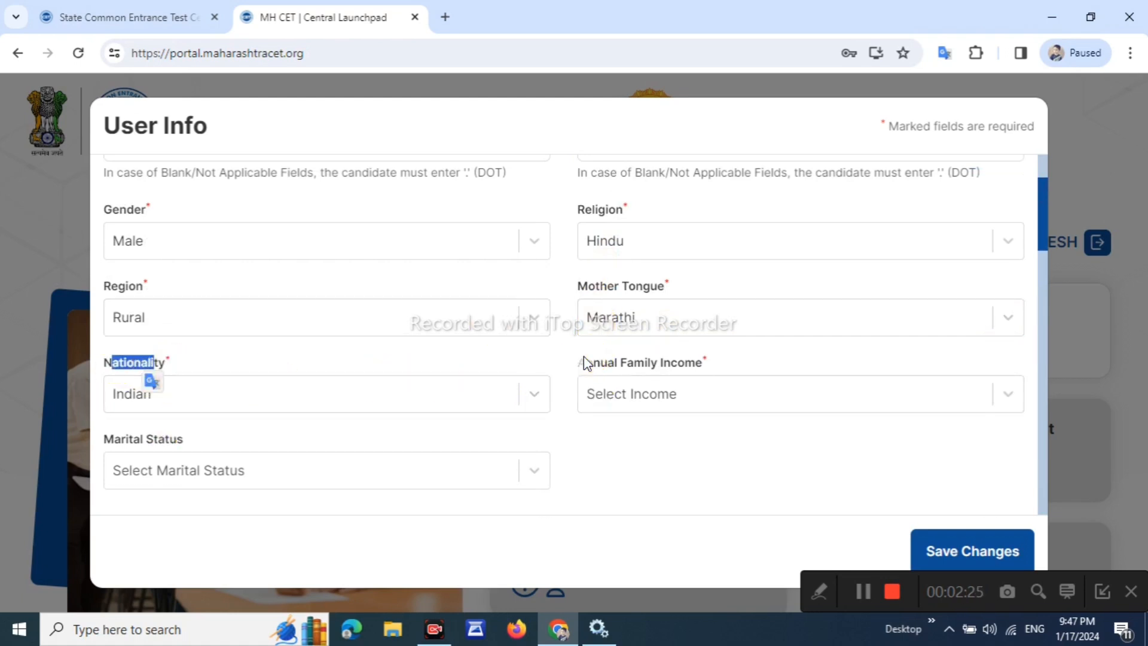
drag(584, 362, 685, 405)
click(724, 401)
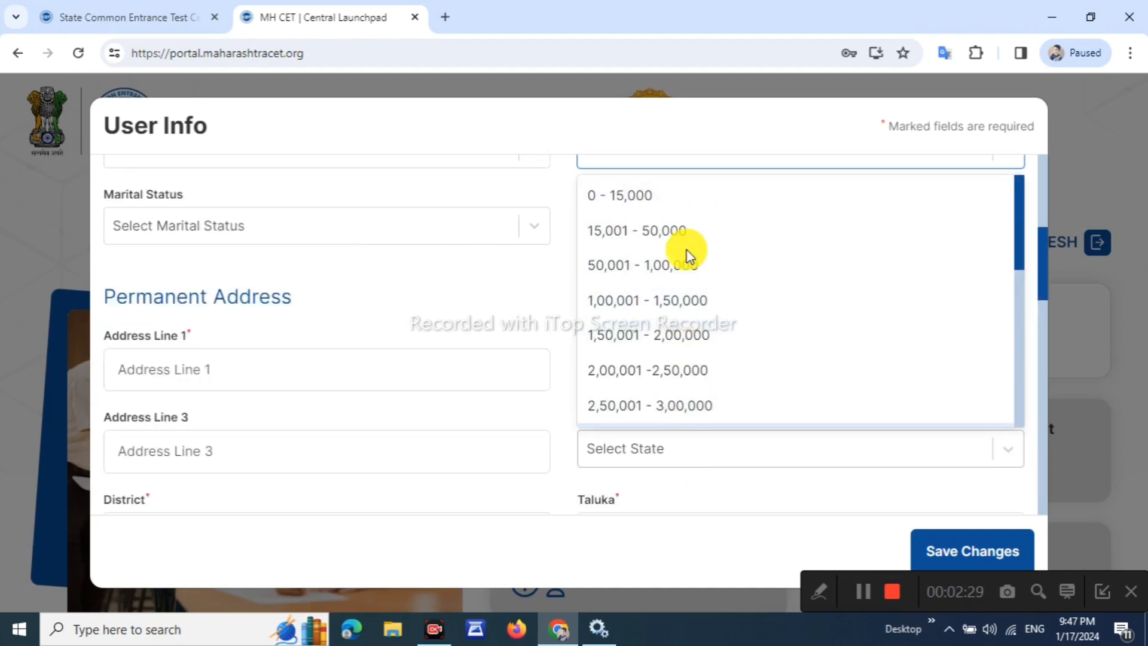
click(666, 248)
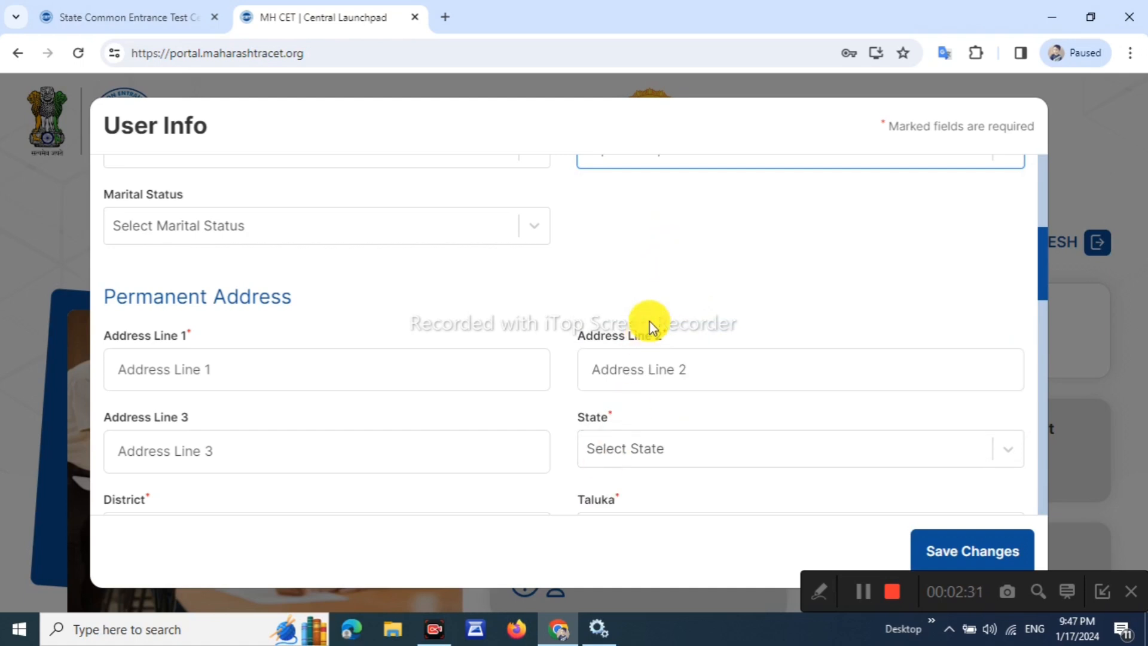
scroll(612, 292, up, 1)
drag(100, 280, 155, 279)
click(196, 318)
click(198, 324)
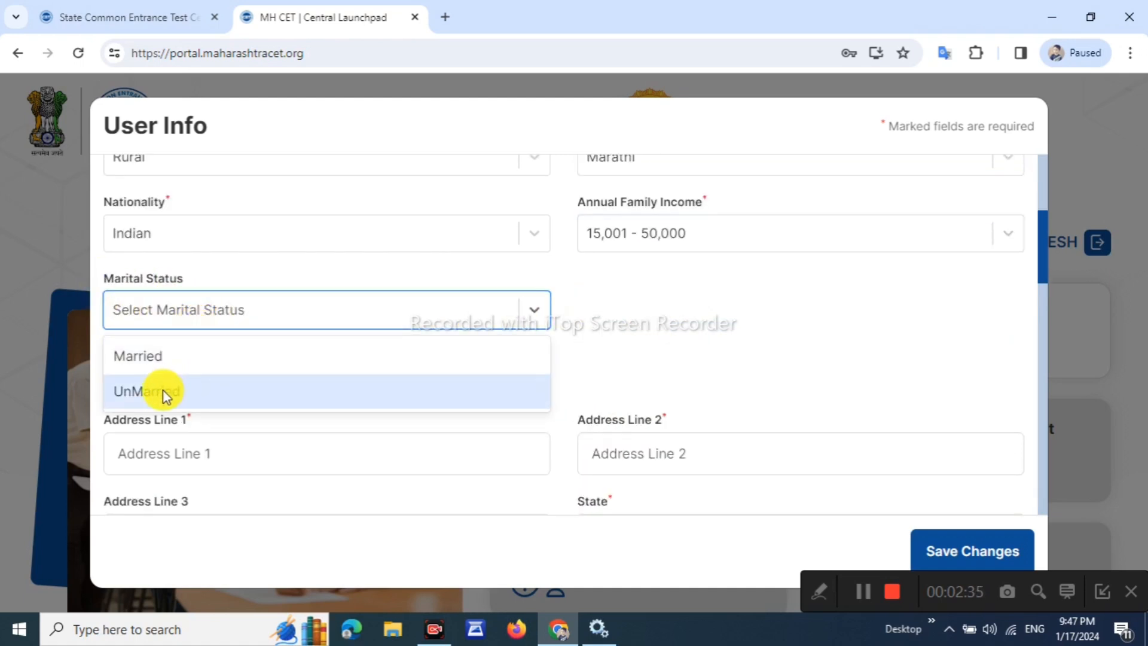
click(173, 394)
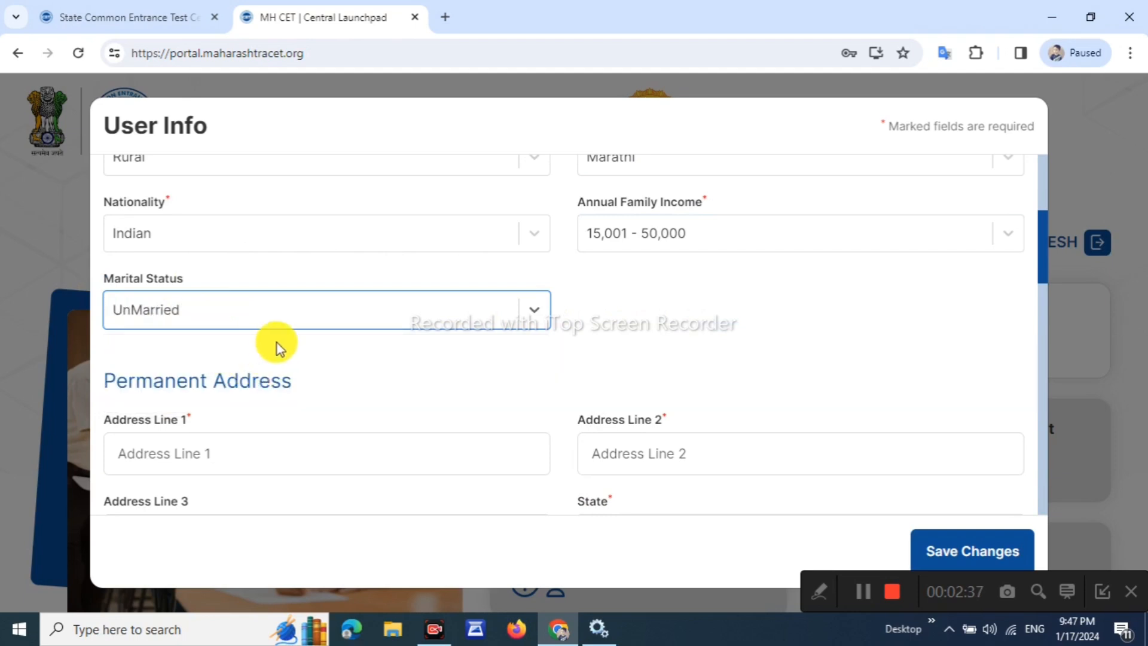
scroll(302, 345, down, 2)
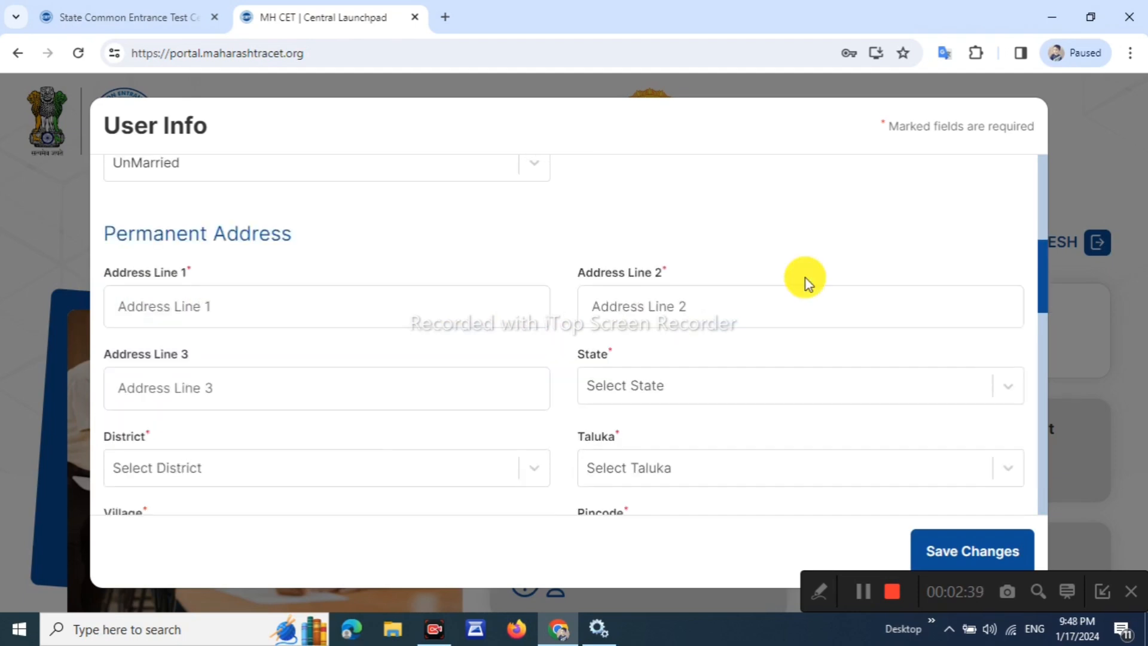
Step: Fill the permanent address lines and choose Maharashtra as the state
drag(87, 272, 279, 271)
click(287, 263)
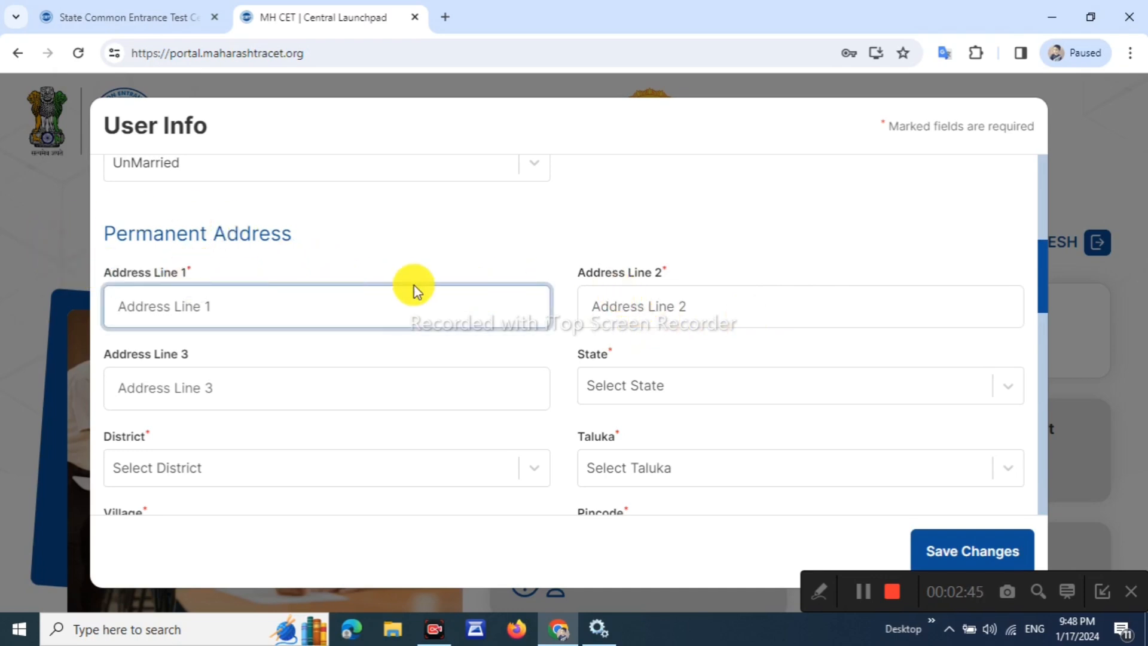
click(655, 276)
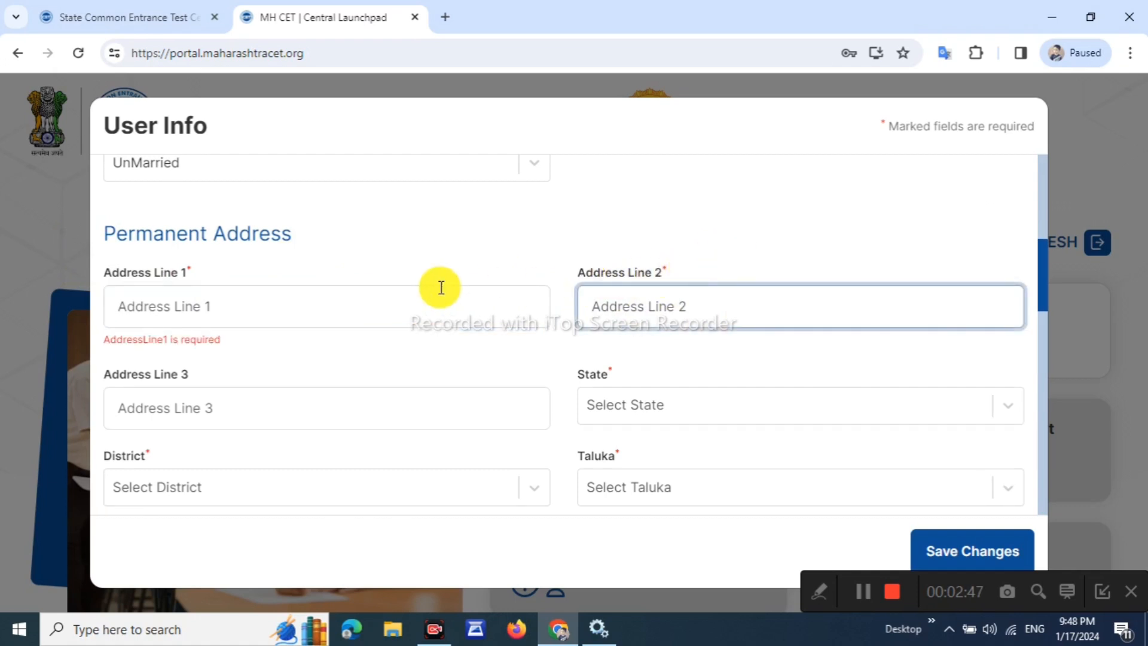
scroll(359, 293, down, 2)
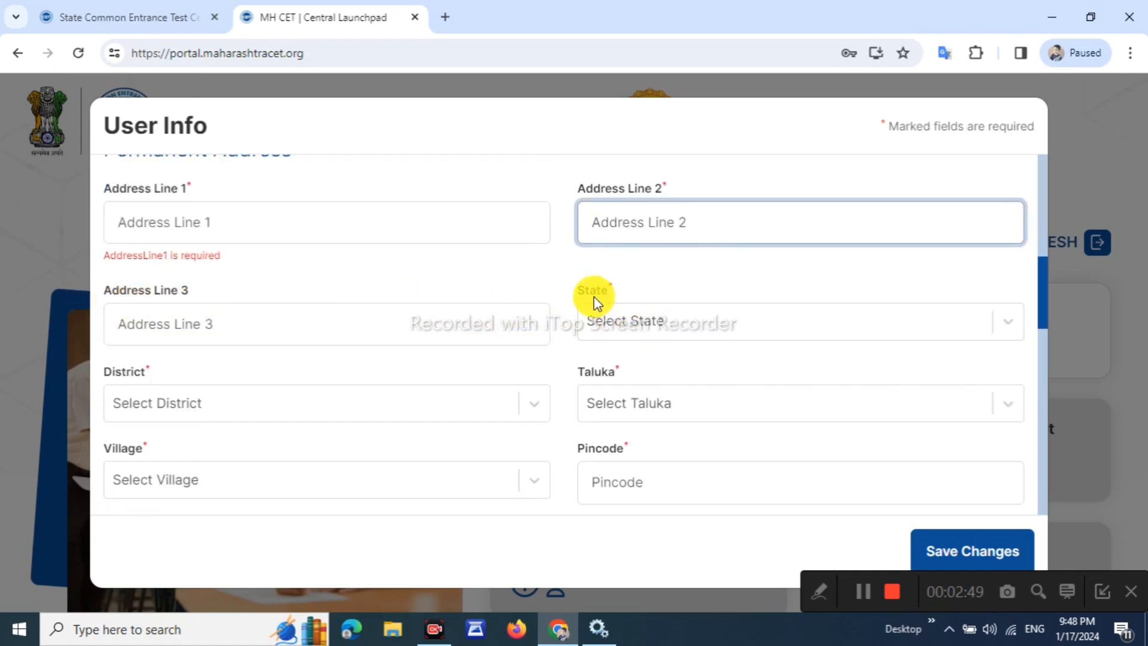
click(624, 321)
click(624, 321)
scroll(652, 311, down, 4)
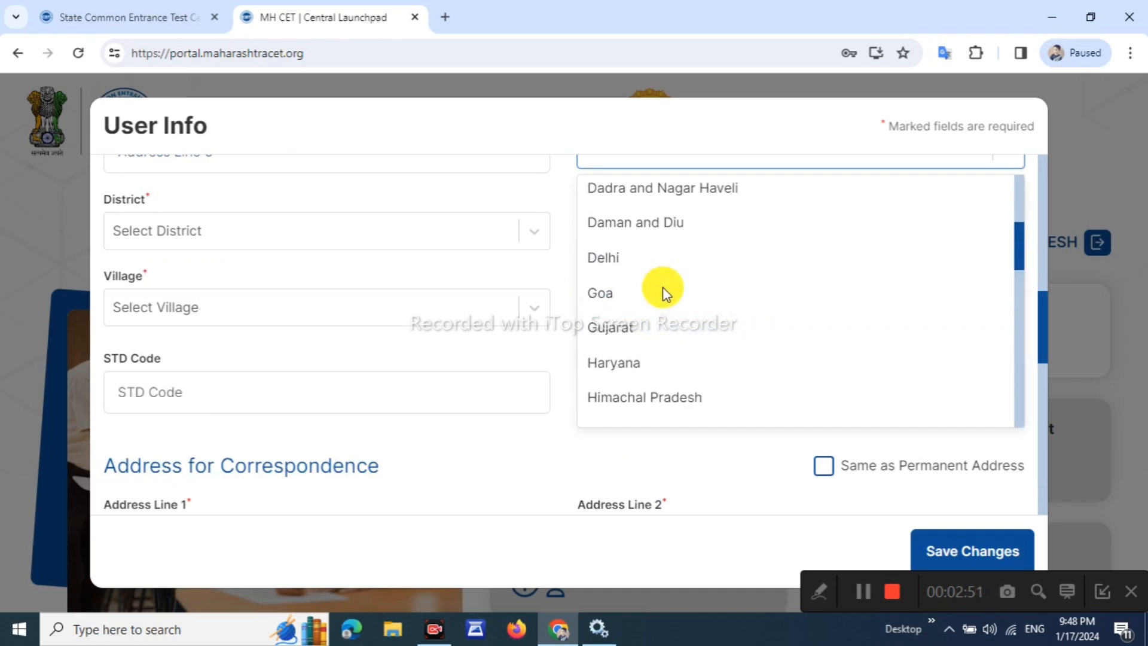
scroll(663, 292, down, 3)
scroll(663, 293, down, 3)
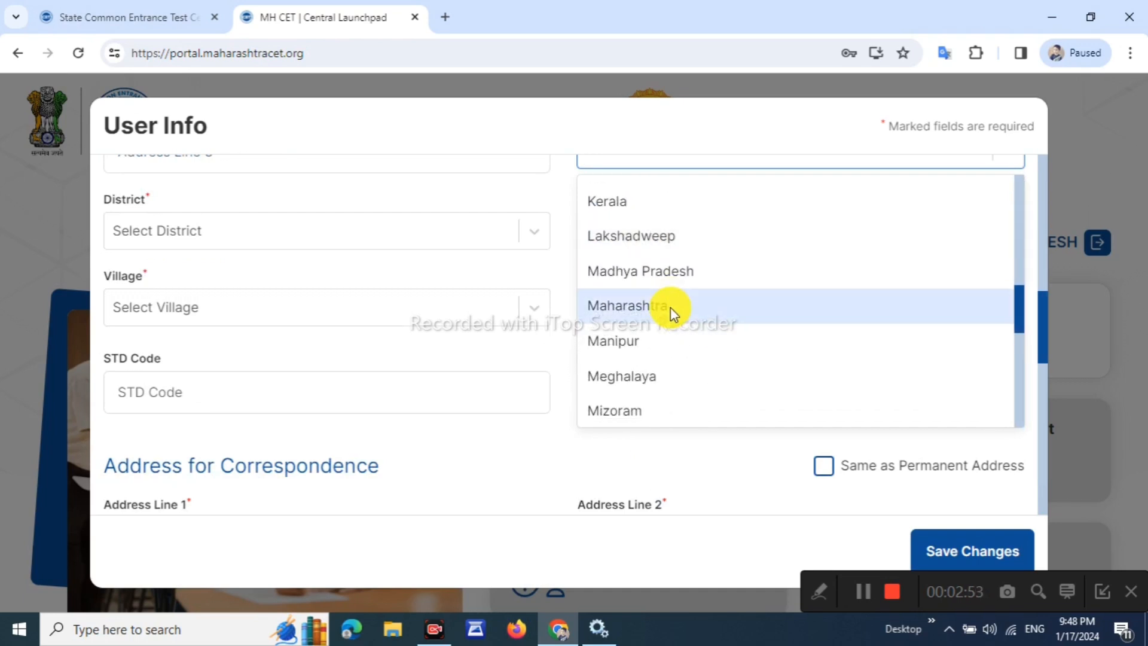
click(671, 307)
scroll(671, 286, up, 3)
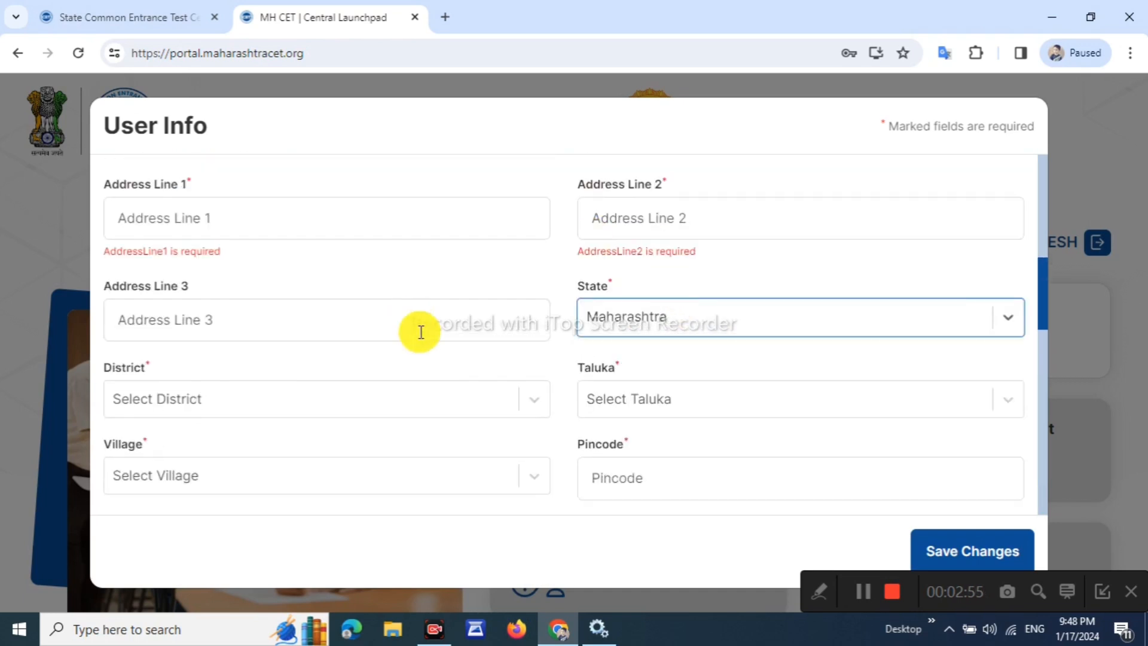
Step: Check the District and Taluka dropdowns, leaving both without a selection
drag(104, 371, 177, 384)
click(197, 395)
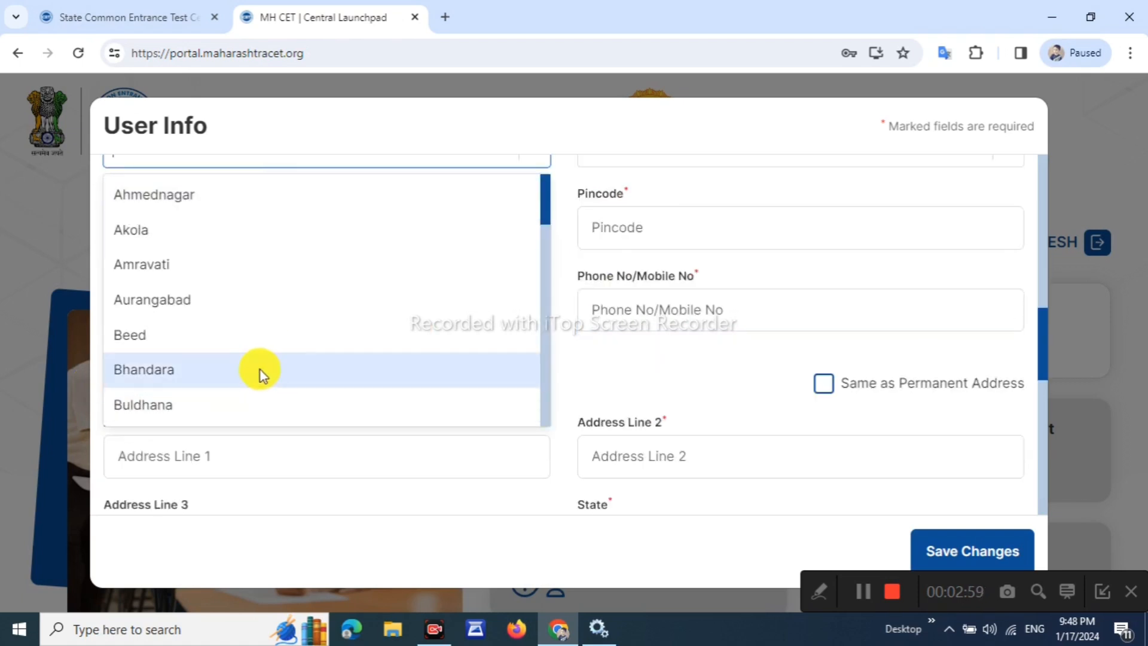
scroll(335, 347, down, 3)
click(635, 375)
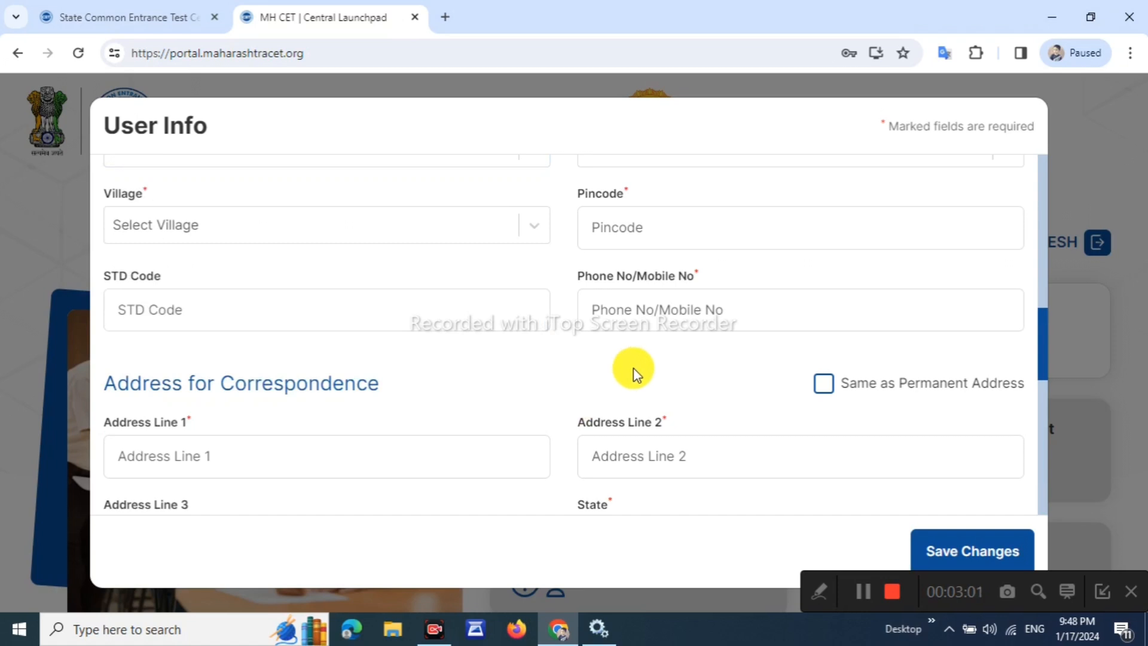
scroll(574, 248, up, 2)
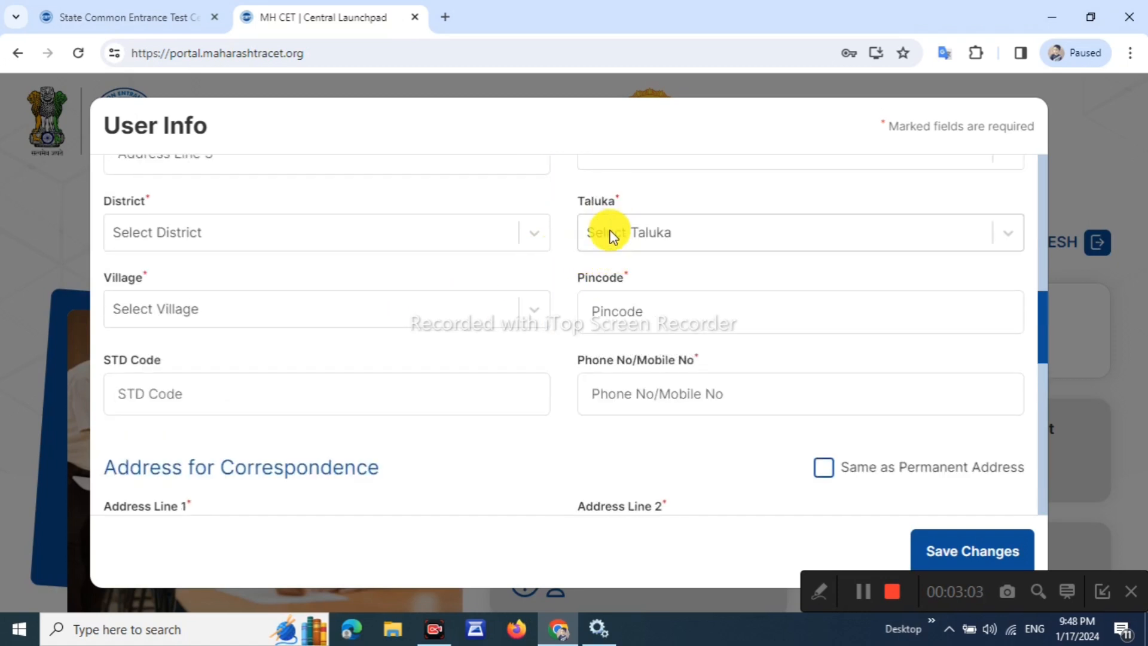
click(610, 236)
click(608, 233)
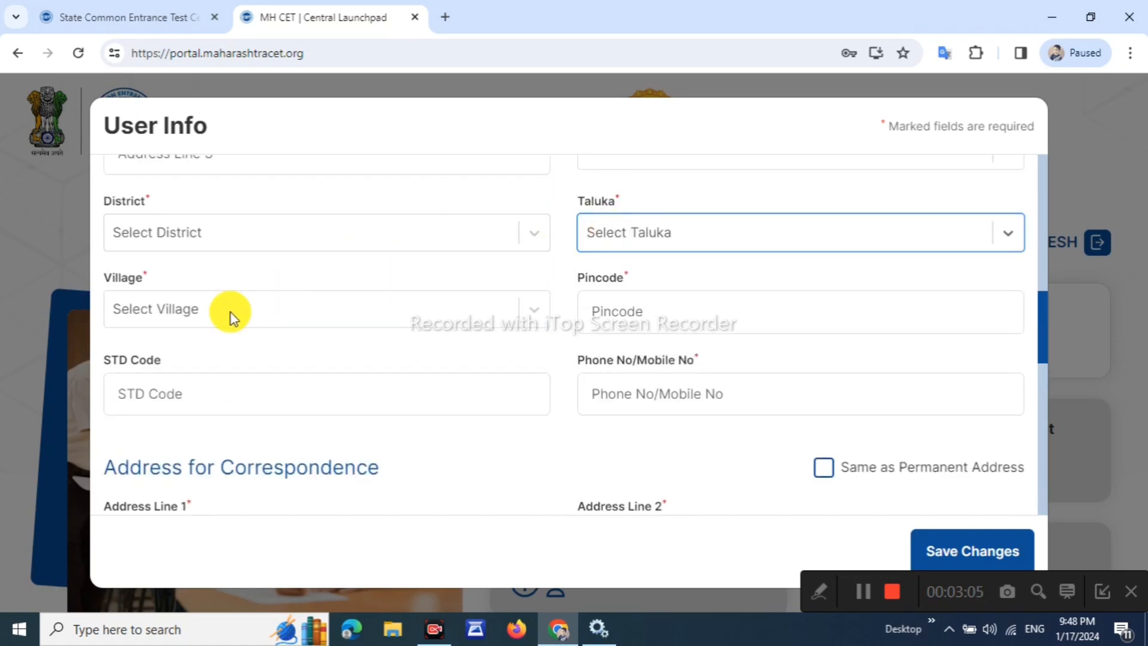
click(176, 277)
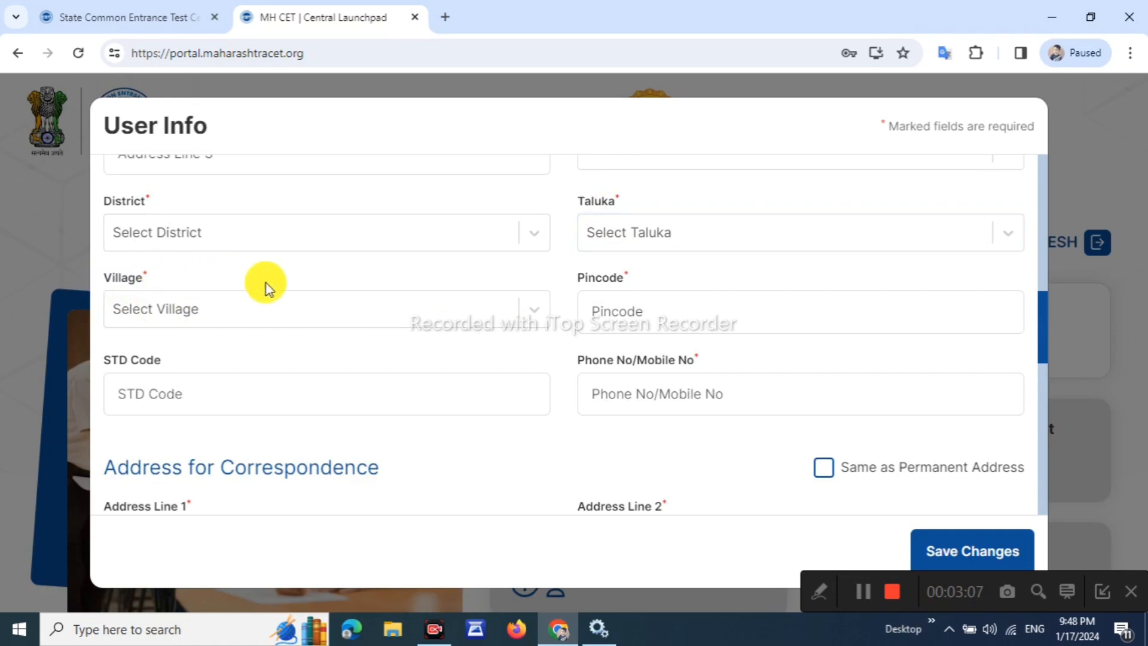
Step: Fill the pincode and phone number, then tick Same as Permanent Address for correspondence
drag(578, 276, 696, 285)
click(698, 286)
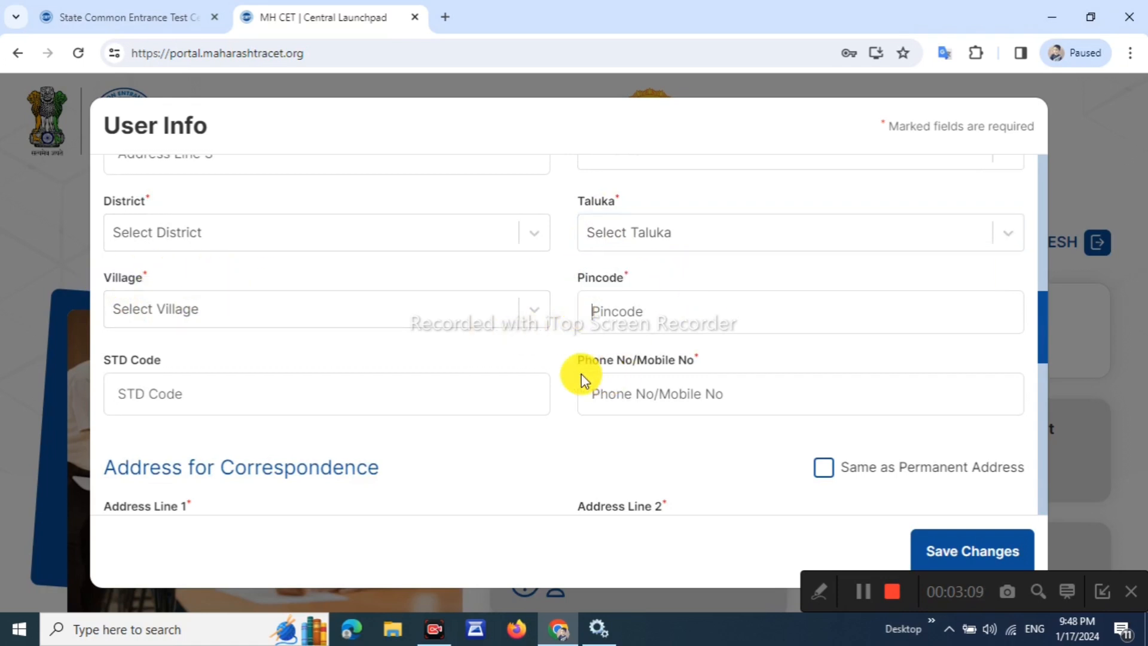
click(586, 375)
drag(580, 355, 713, 395)
click(718, 397)
click(768, 390)
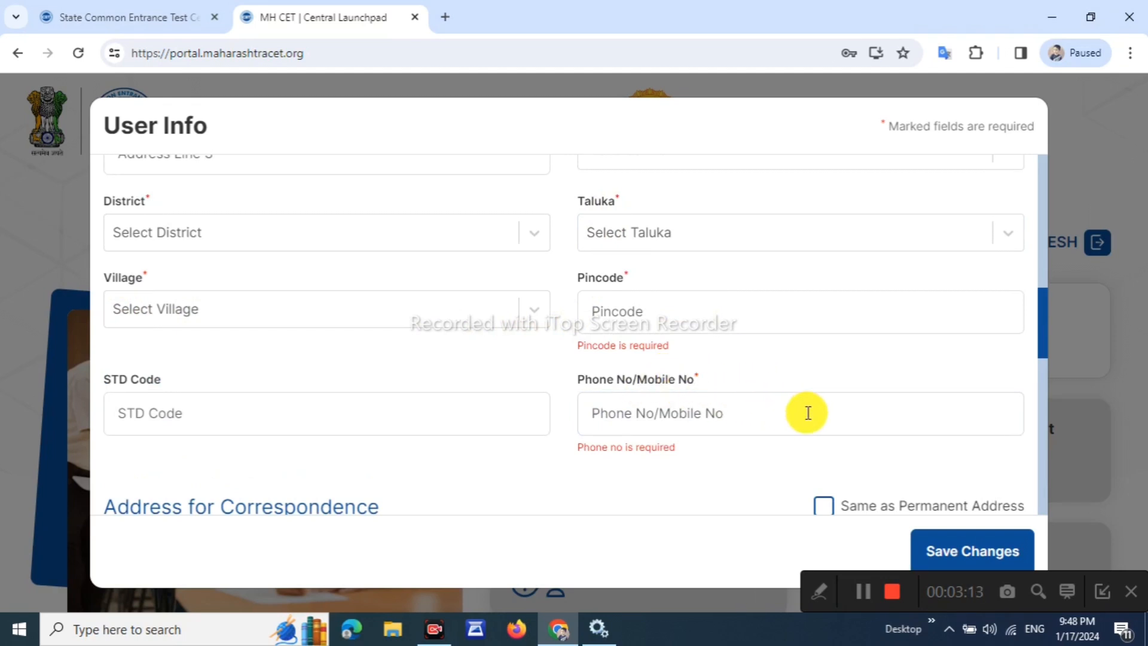
scroll(812, 412, down, 3)
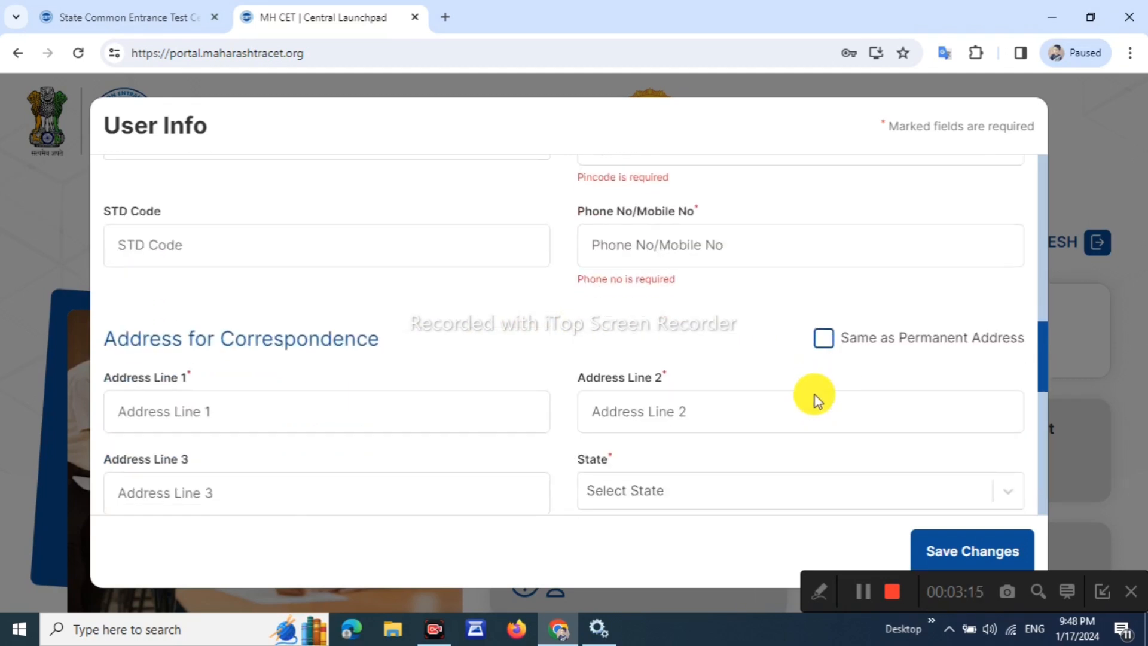
click(826, 336)
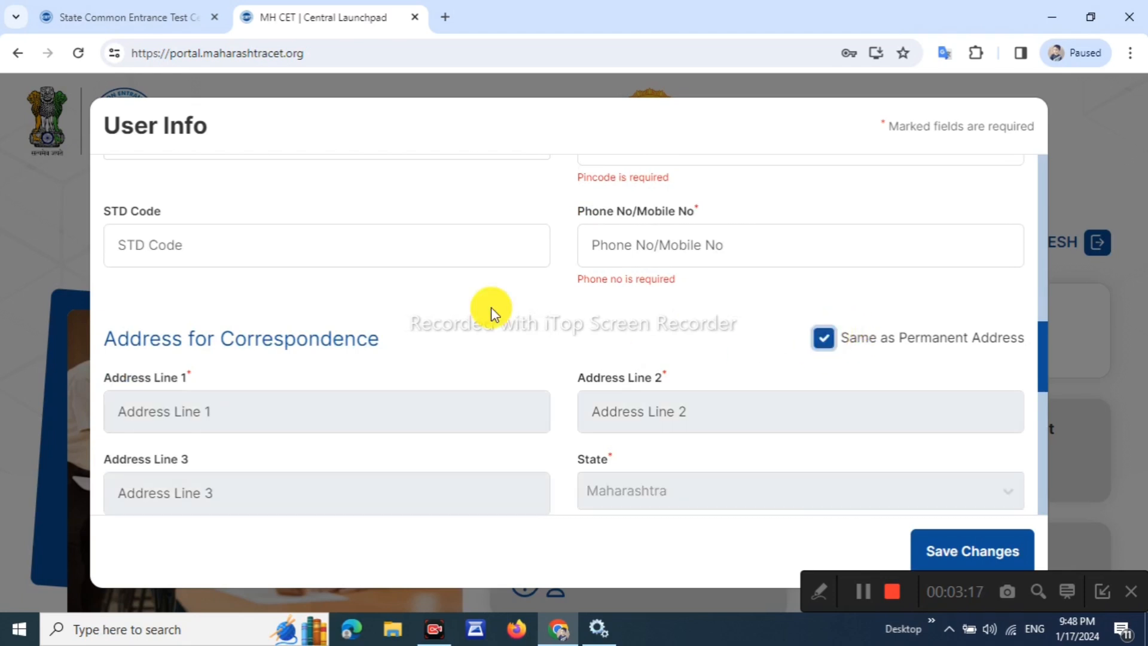
scroll(652, 357, down, 5)
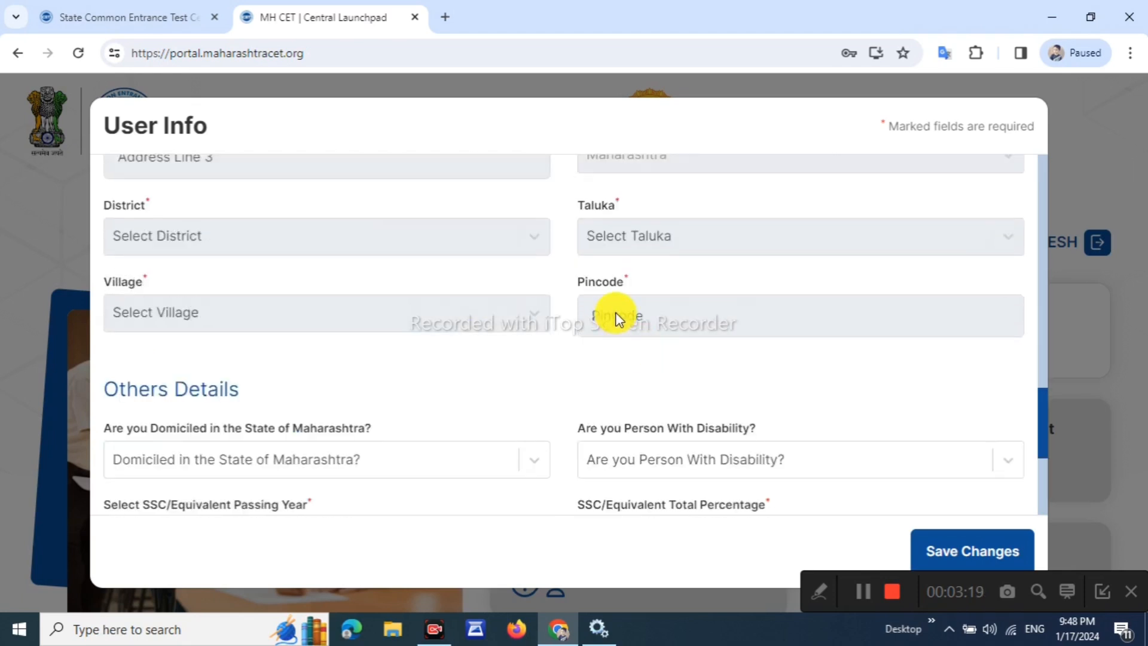
scroll(699, 326, down, 3)
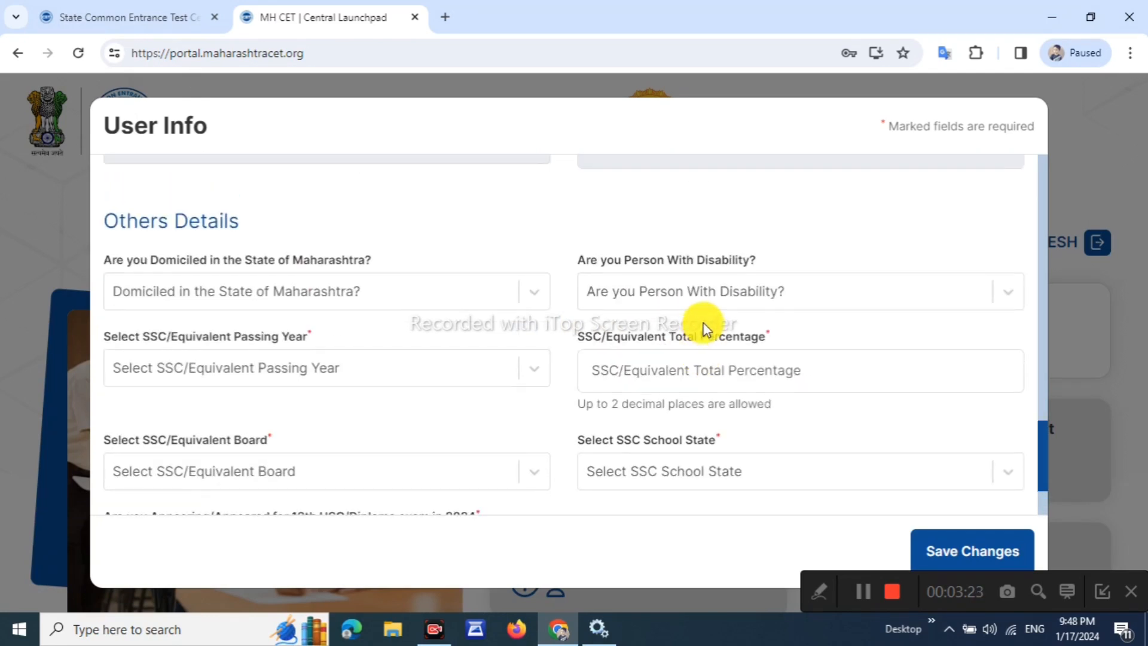
Step: Answer Yes to Maharashtra domicile and No to Minority Details
click(165, 278)
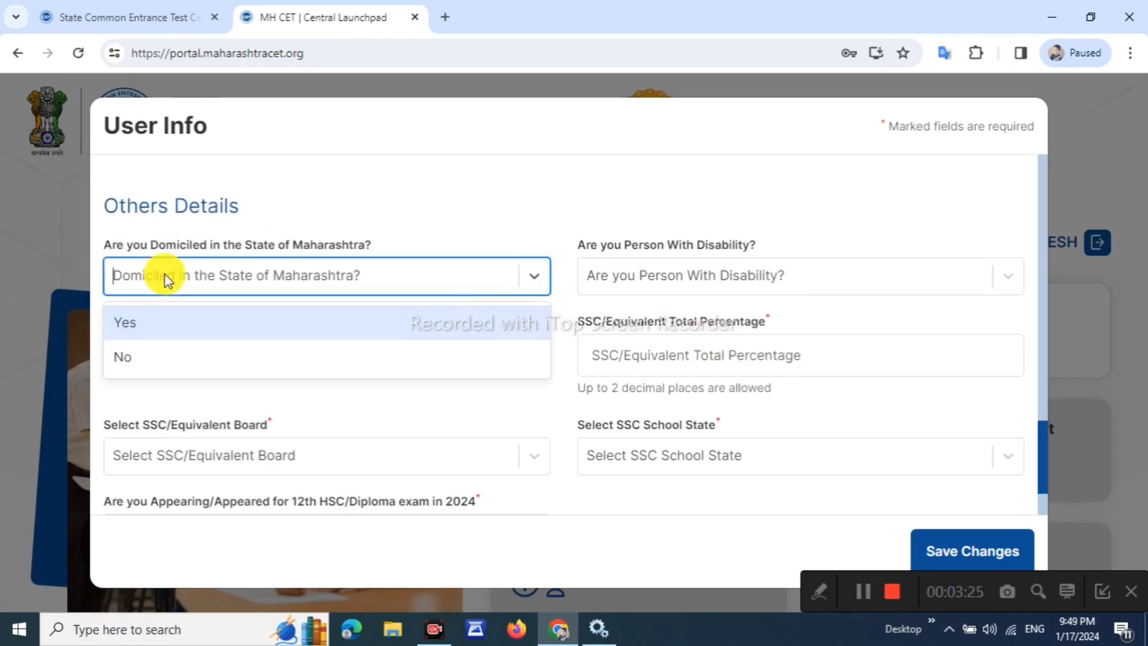
click(353, 309)
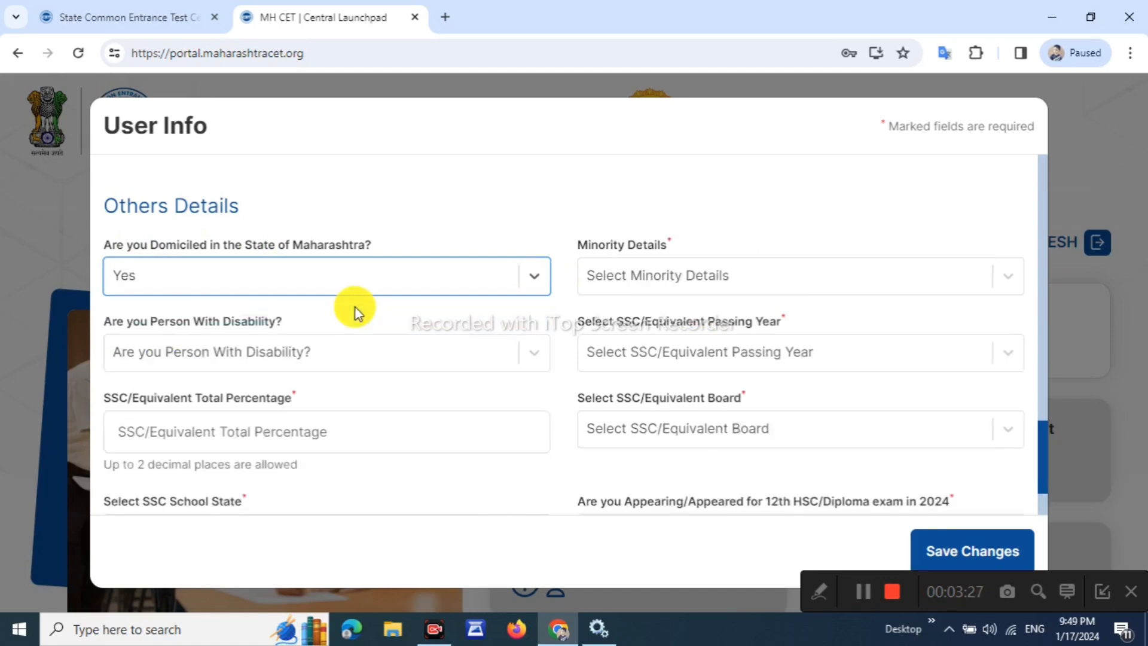
double_click(586, 246)
drag(649, 260, 635, 290)
click(635, 289)
click(608, 368)
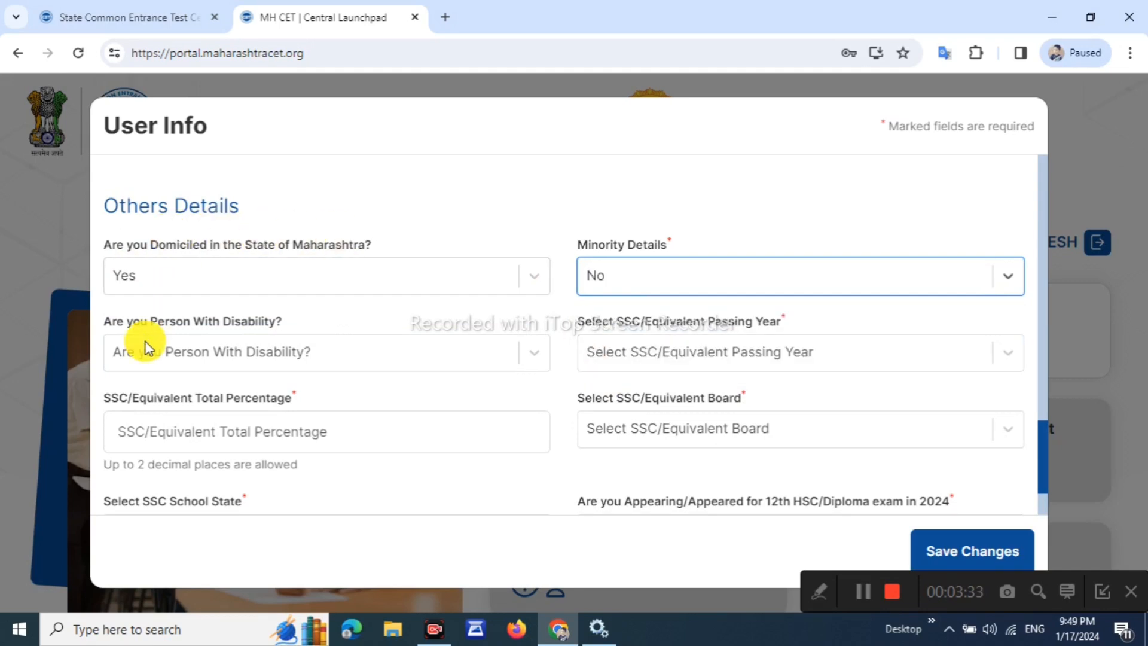
Step: Set Person With Disability to No, correcting an initial Yes
drag(111, 318, 215, 315)
click(274, 353)
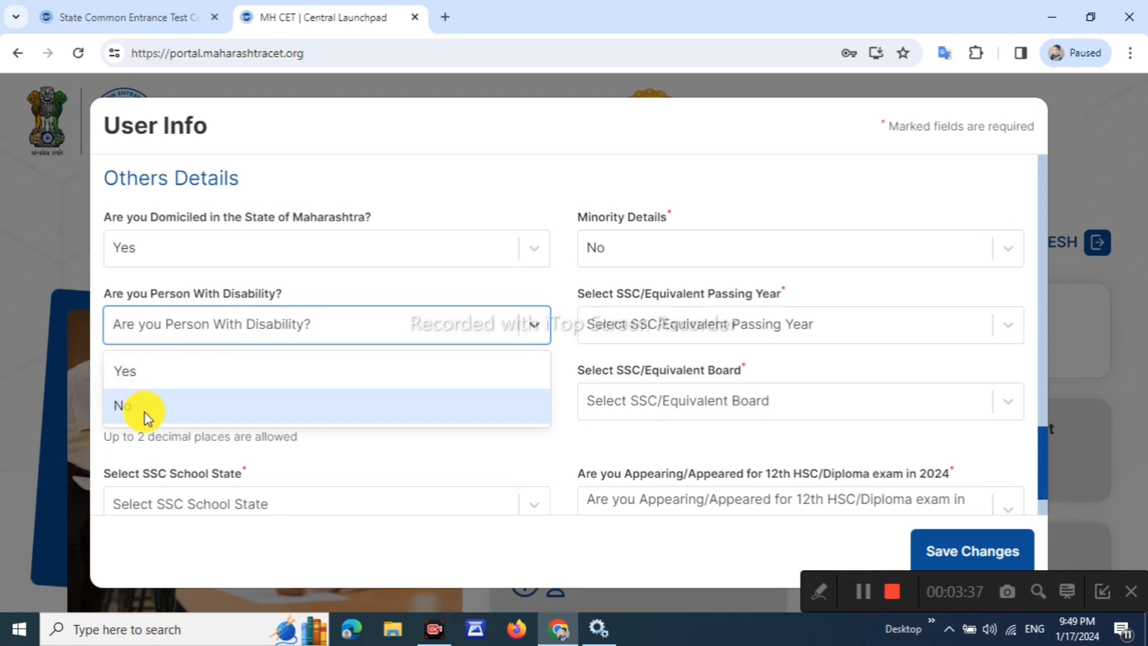
click(167, 385)
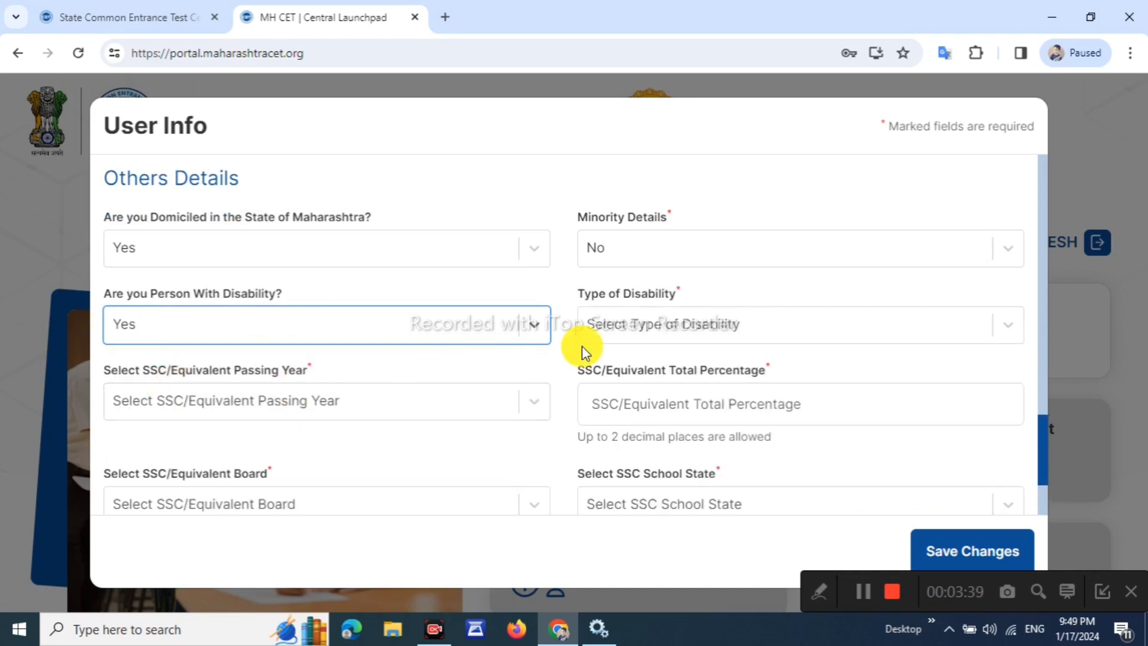
click(691, 327)
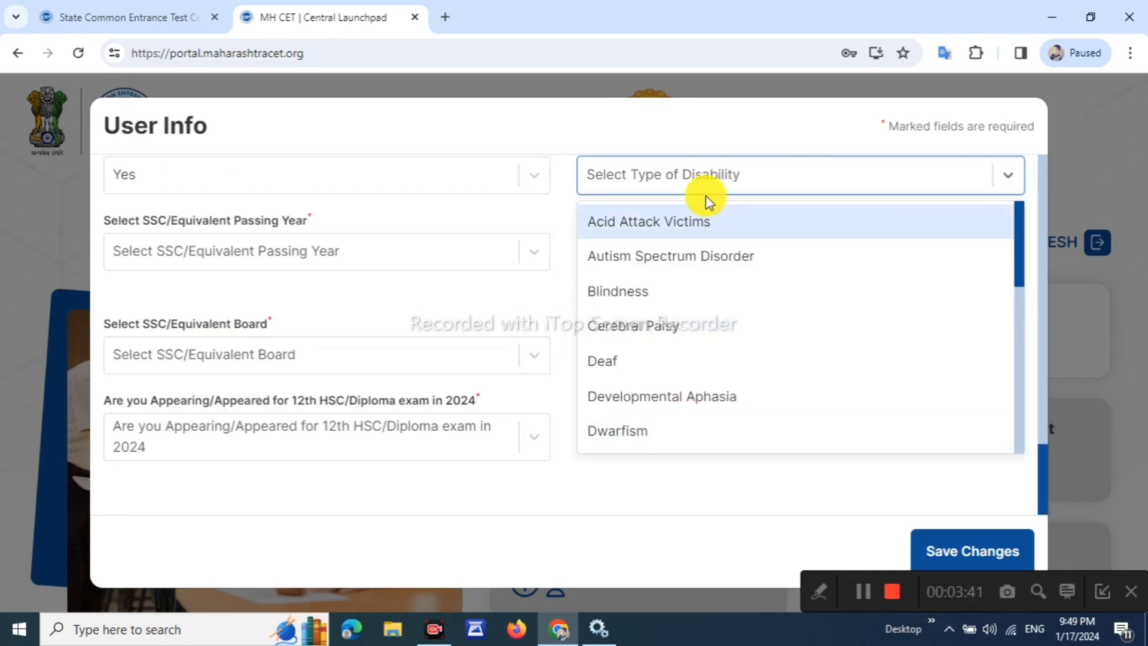
click(186, 173)
click(150, 259)
scroll(315, 251, up, 2)
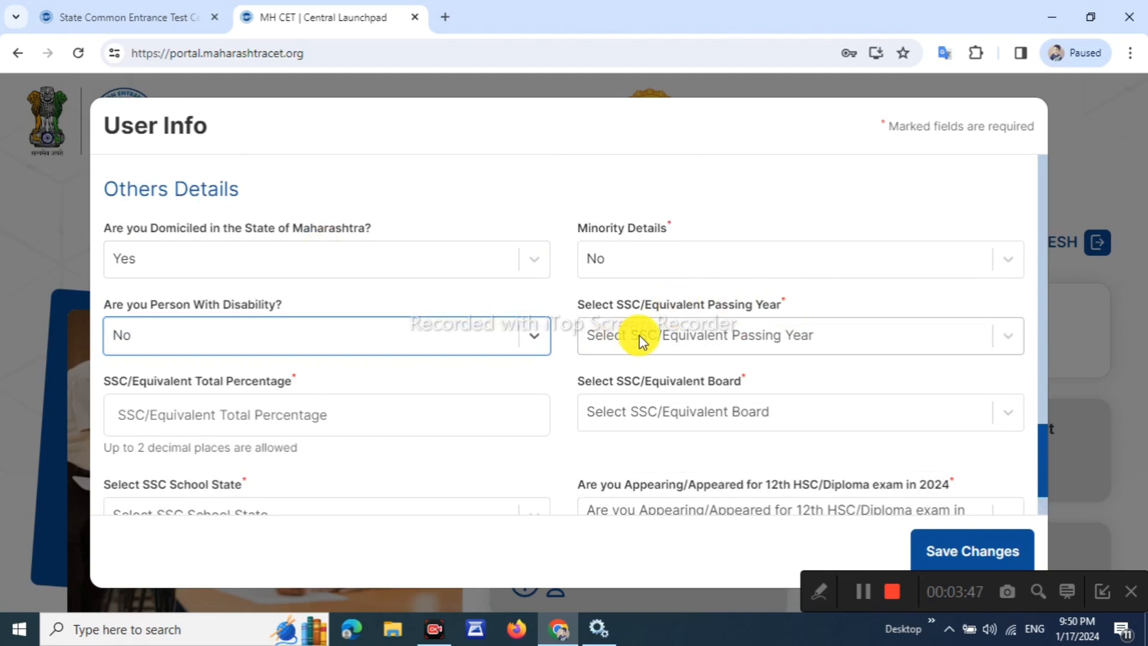
Step: Set the SSC passing year to 2014 and enter 88.70 as the SSC total percentage
drag(590, 300, 701, 309)
click(701, 310)
click(696, 342)
scroll(696, 341, down, 1)
scroll(697, 342, down, 2)
click(644, 407)
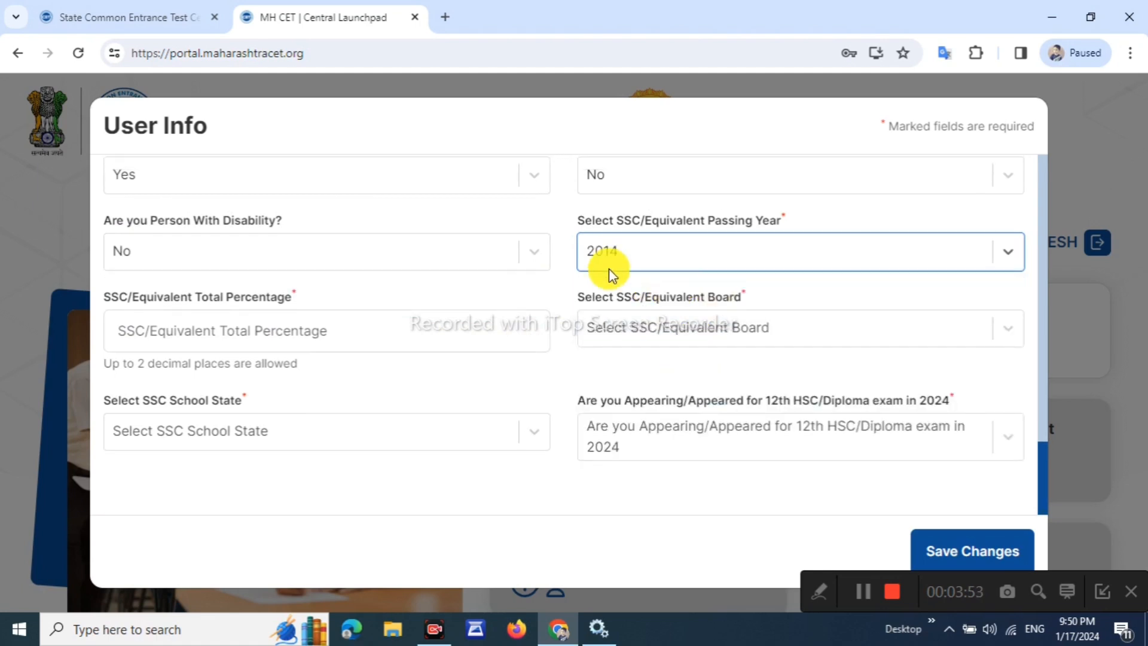
drag(111, 296, 232, 310)
click(302, 329)
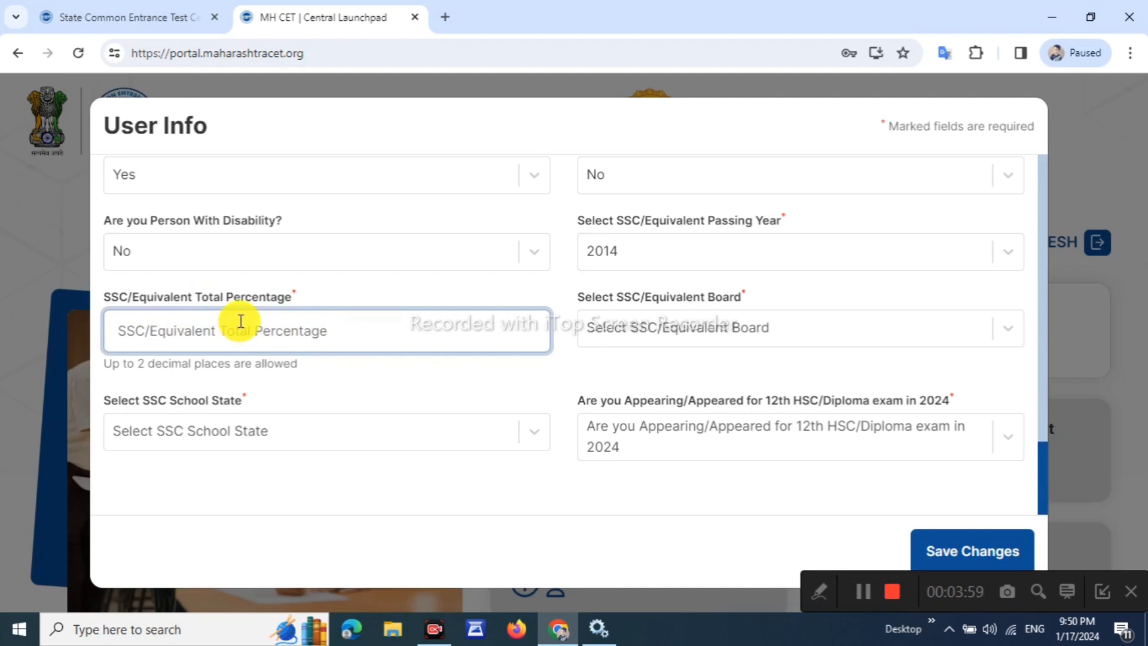
text(88)
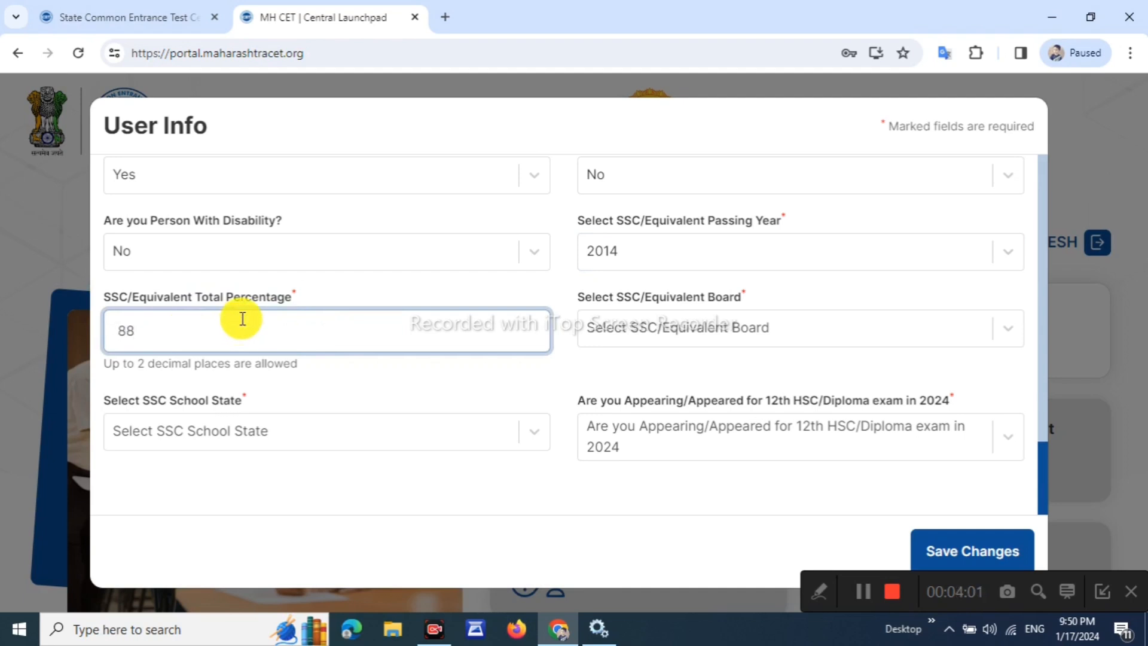
text(.70)
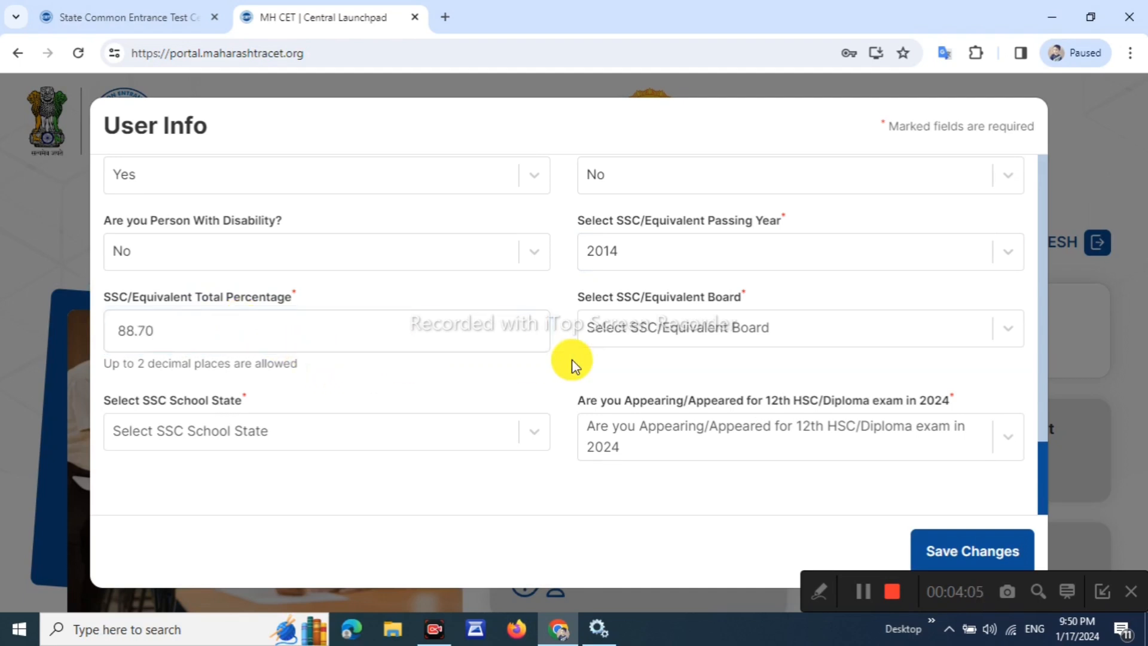
Step: Choose Maharashtra State Board as the SSC board and Maharashtra as the school state
drag(586, 298, 721, 326)
click(720, 322)
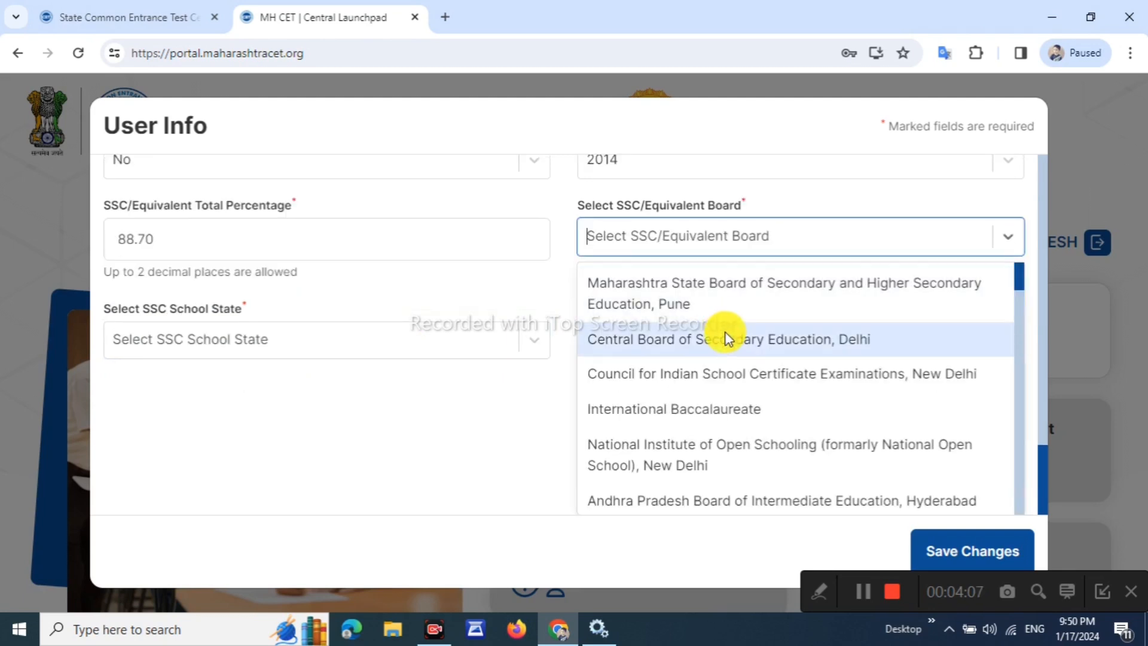
scroll(705, 363, down, 2)
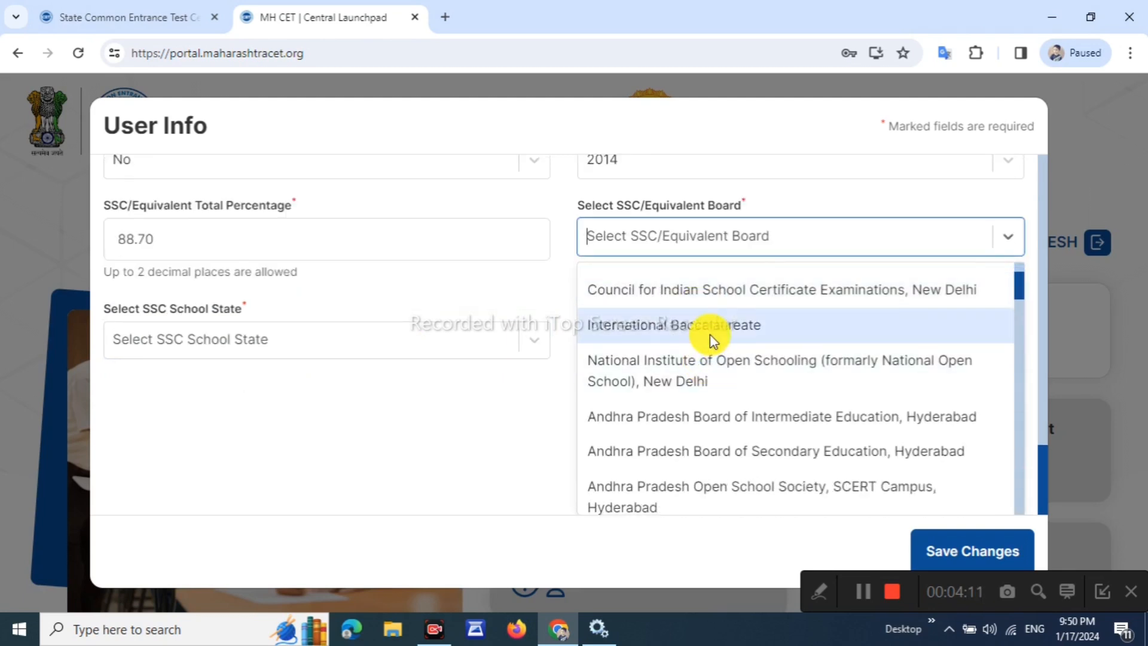
scroll(711, 339, down, 8)
scroll(707, 339, up, 10)
click(666, 301)
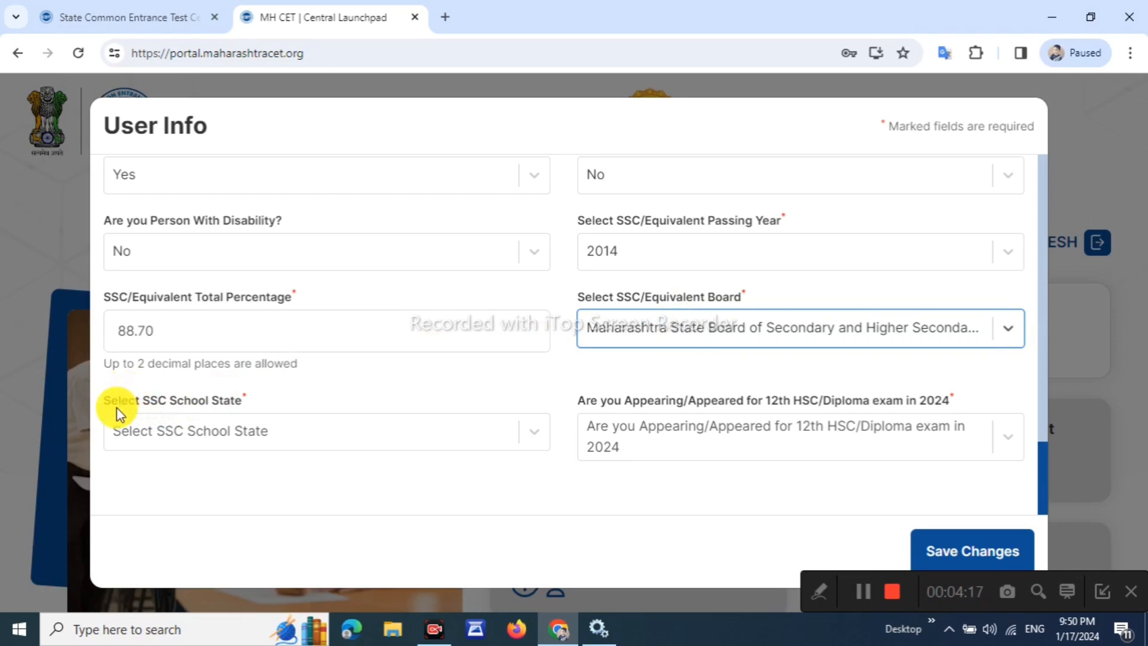
click(281, 430)
scroll(277, 377, down, 5)
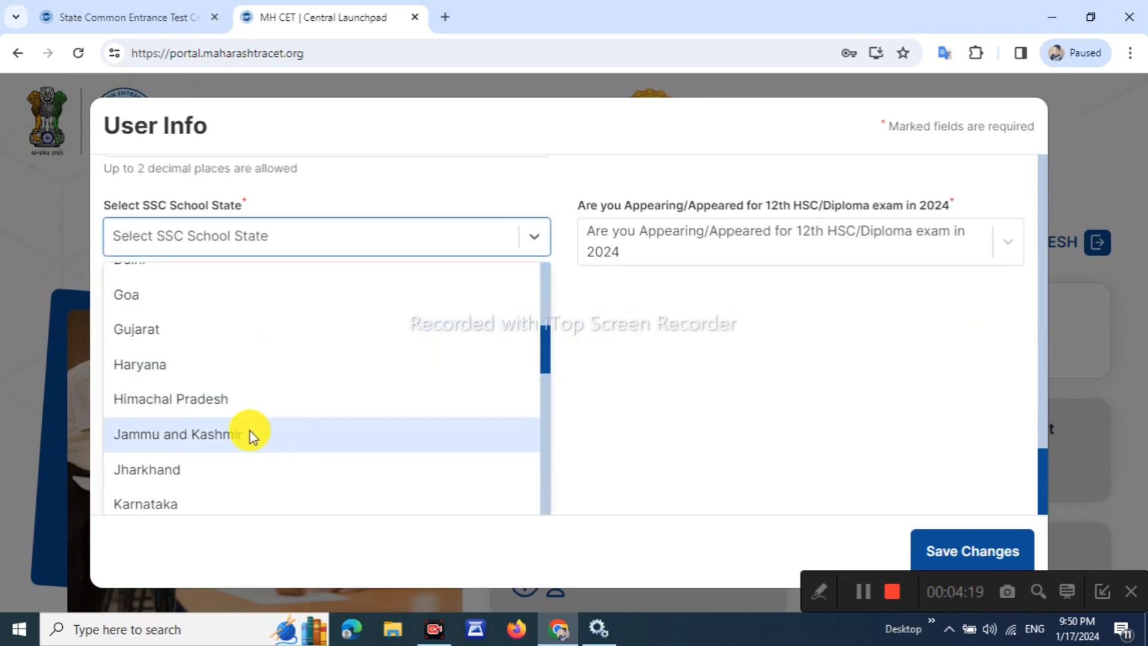
scroll(250, 432, down, 5)
click(260, 322)
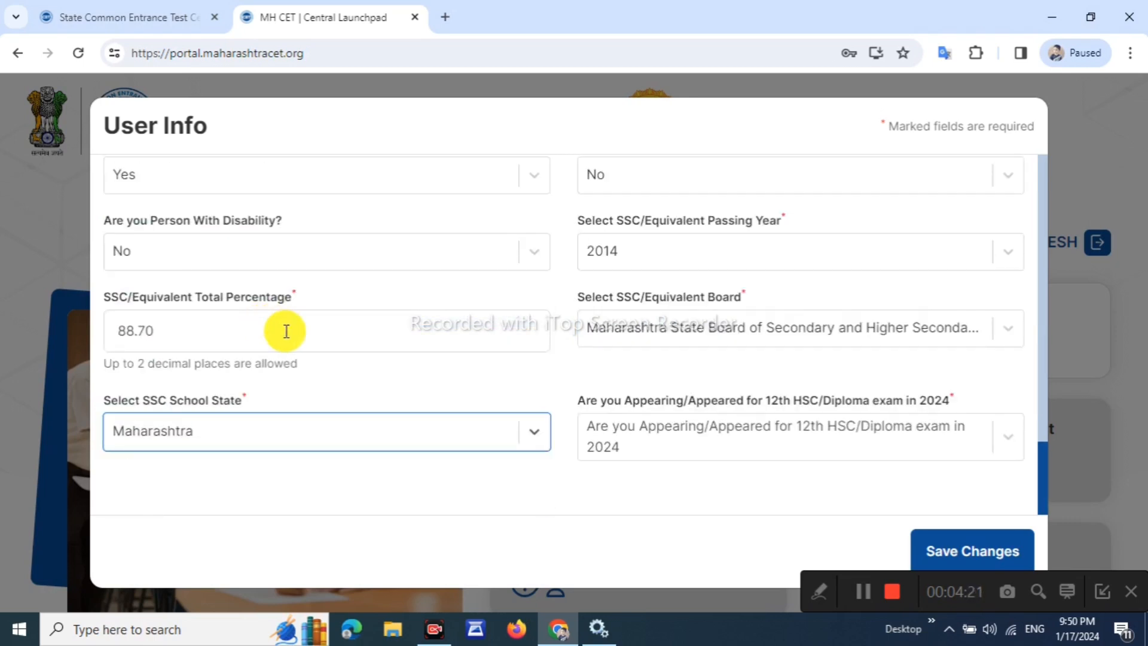
drag(575, 400, 722, 415)
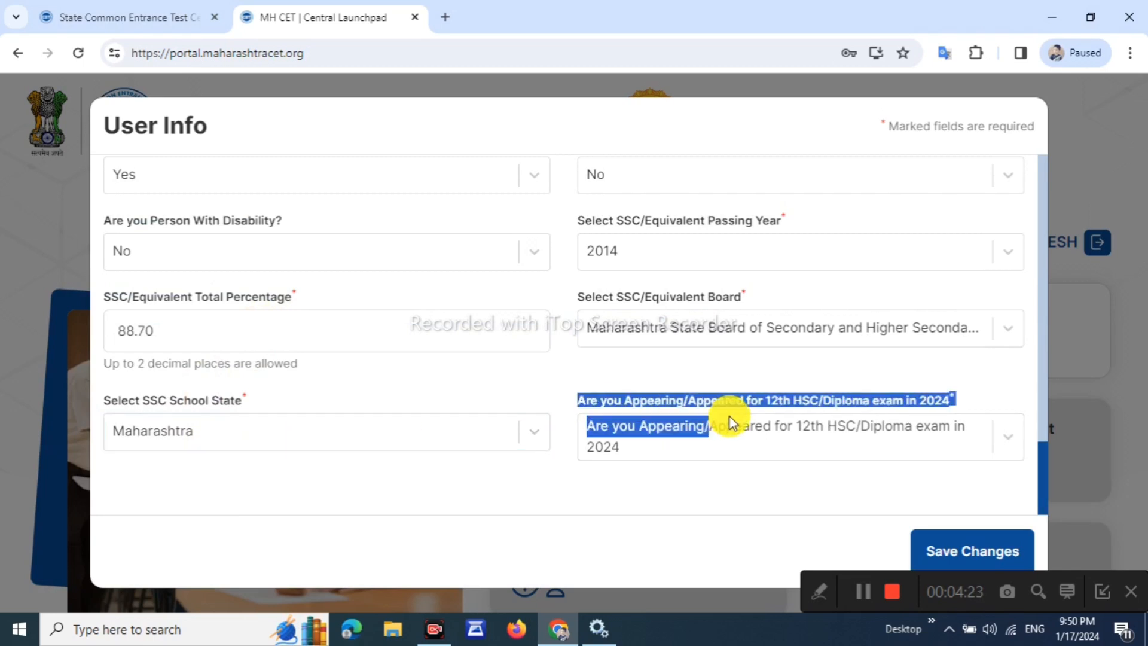
Step: Change the 2024 12th HSC/Diploma exam answer from Yes to No, revealing the HSC fields
click(861, 422)
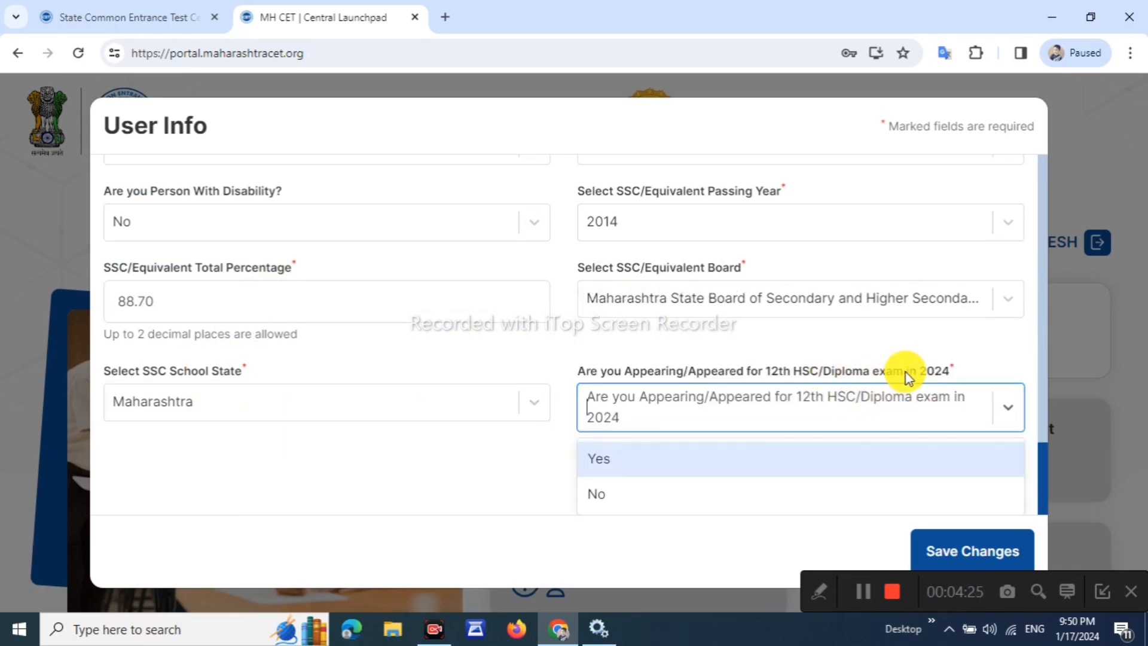
click(611, 459)
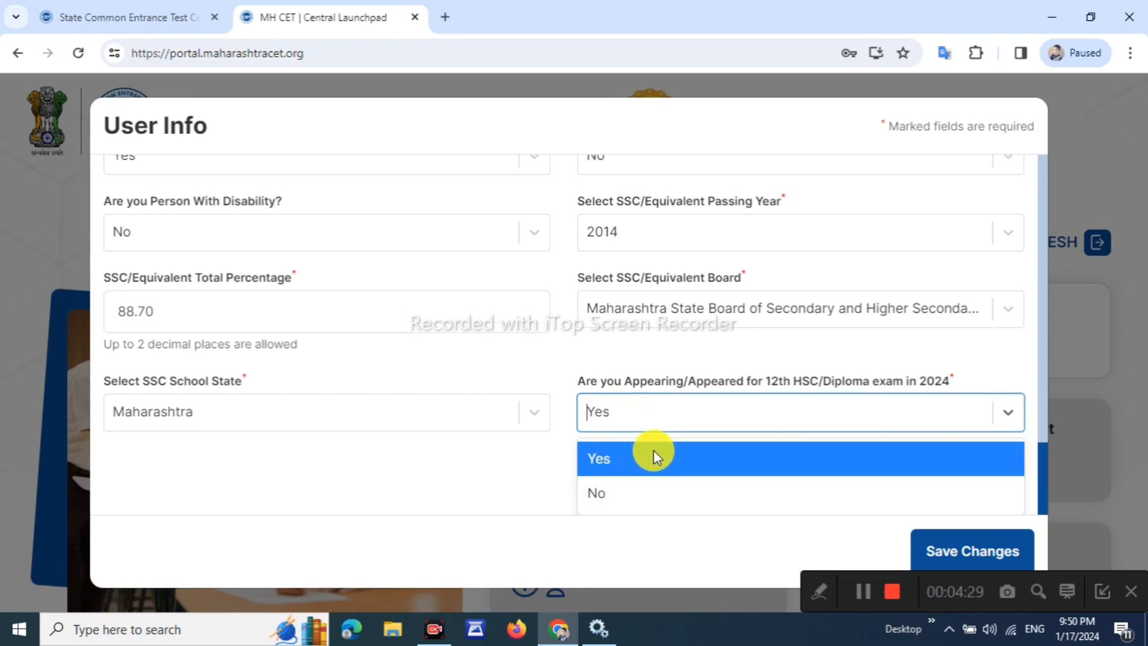
click(561, 462)
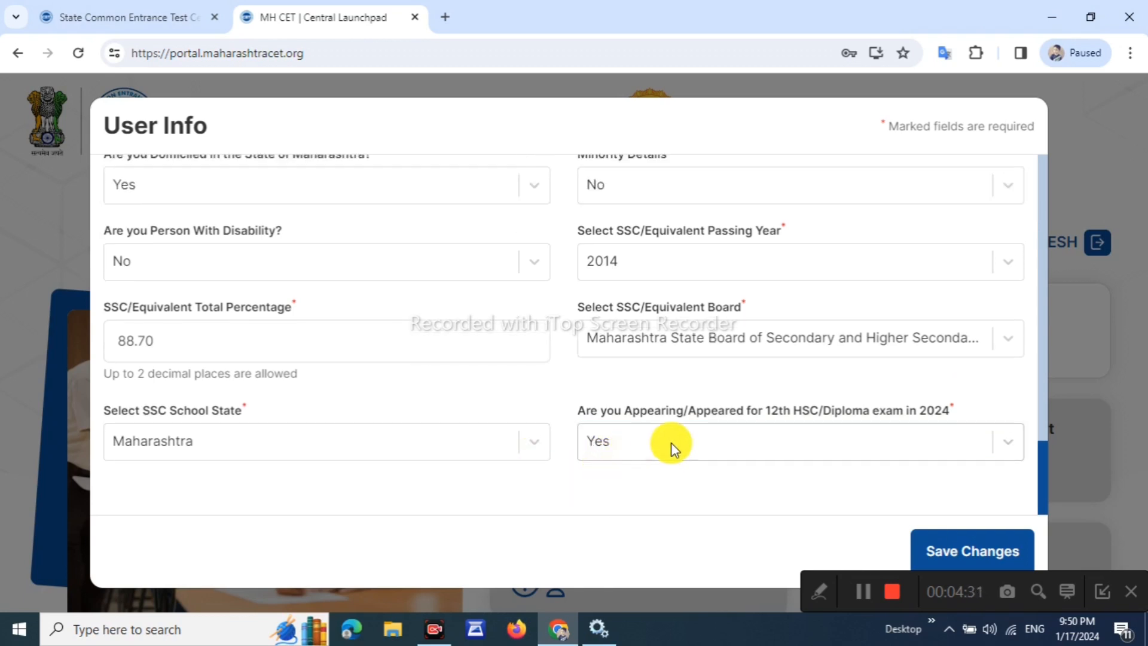
click(637, 449)
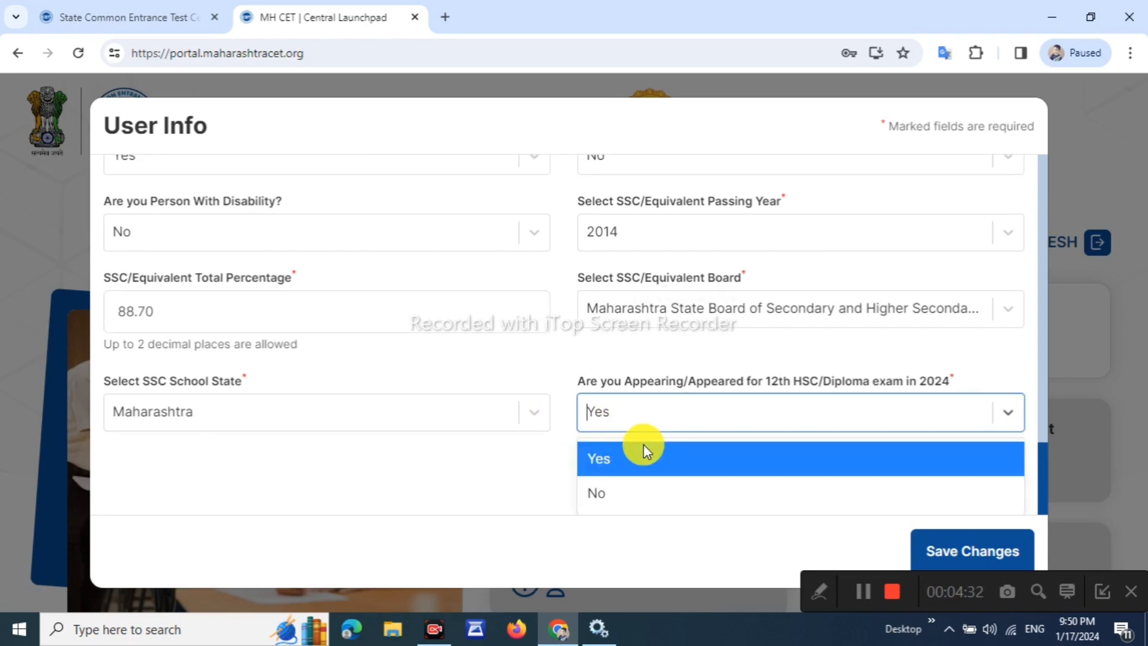
click(615, 500)
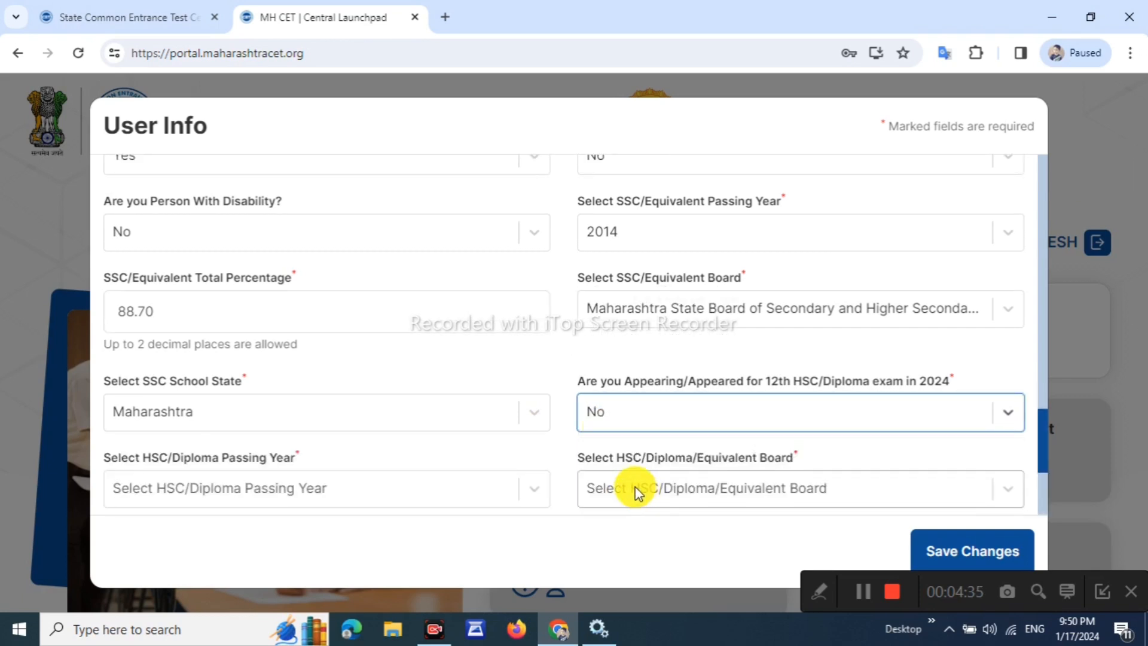
scroll(706, 455, down, 2)
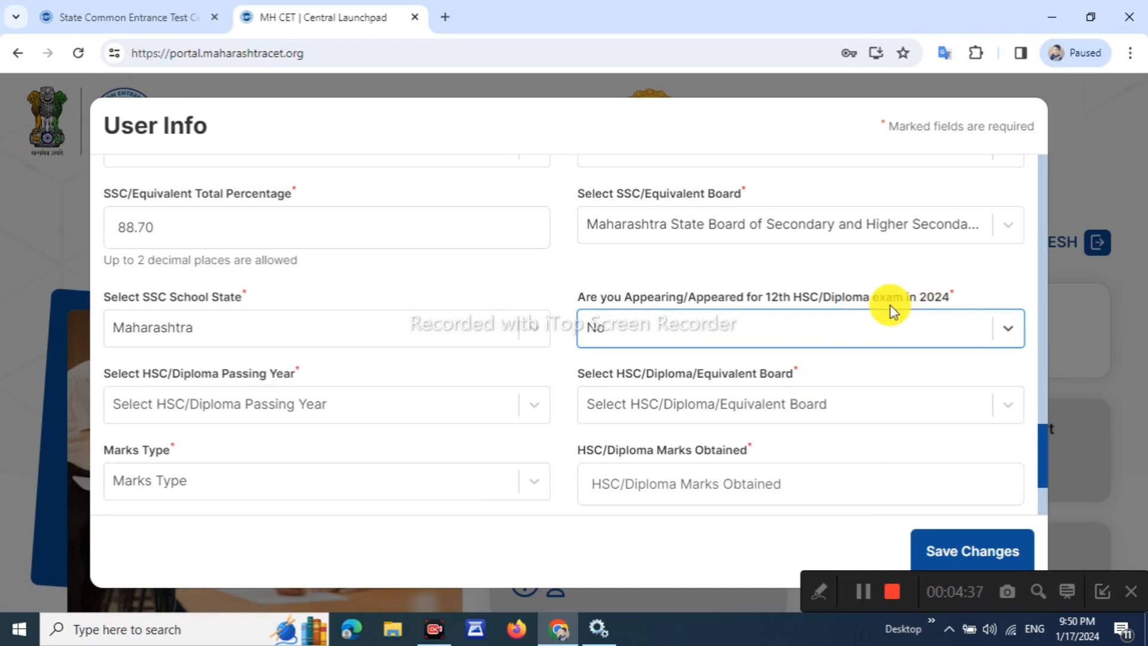
scroll(810, 299, down, 2)
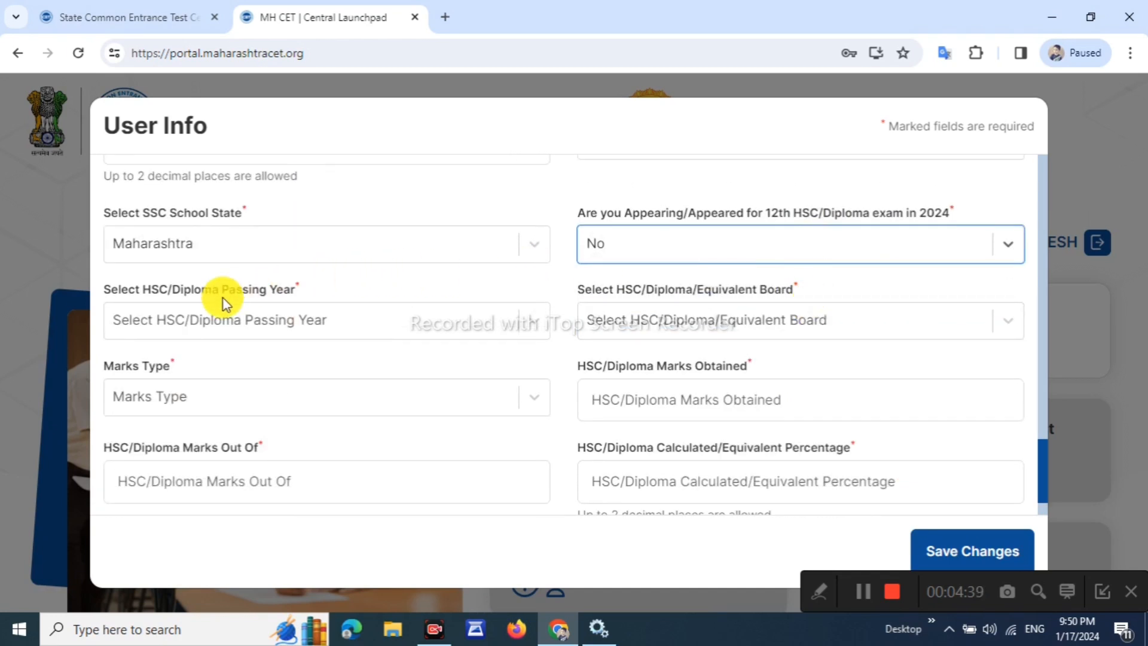
drag(122, 290, 236, 303)
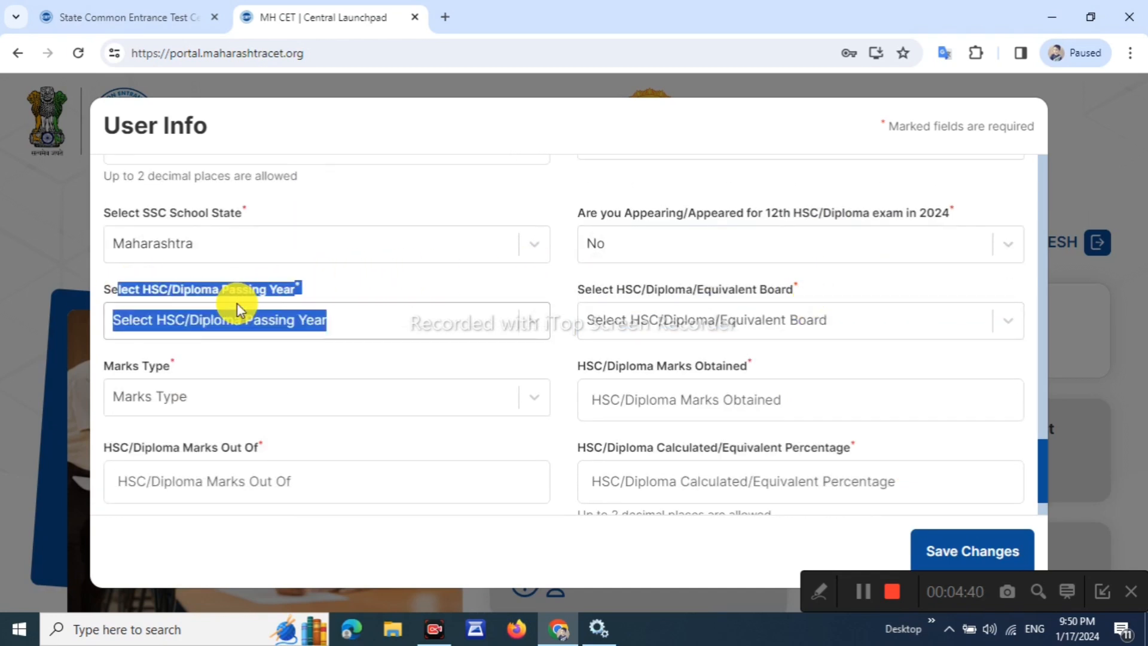
Step: Pick 2016 for HSC/Diploma passing year and Maharashtra State Board for the HSC board
click(335, 325)
scroll(251, 412, down, 3)
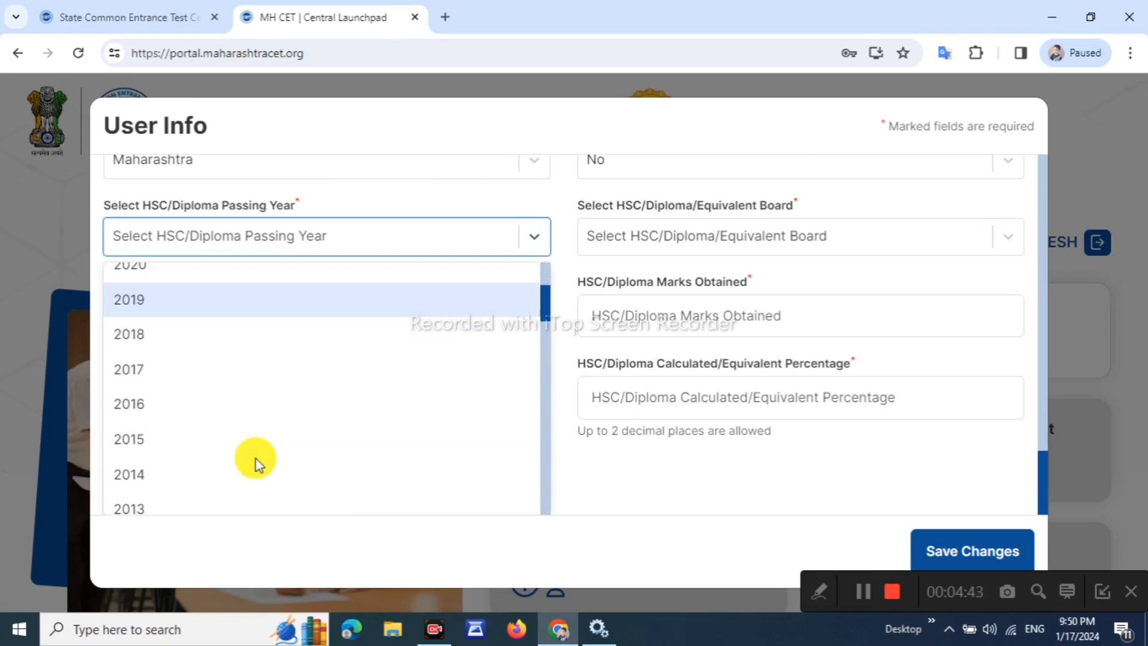
click(254, 402)
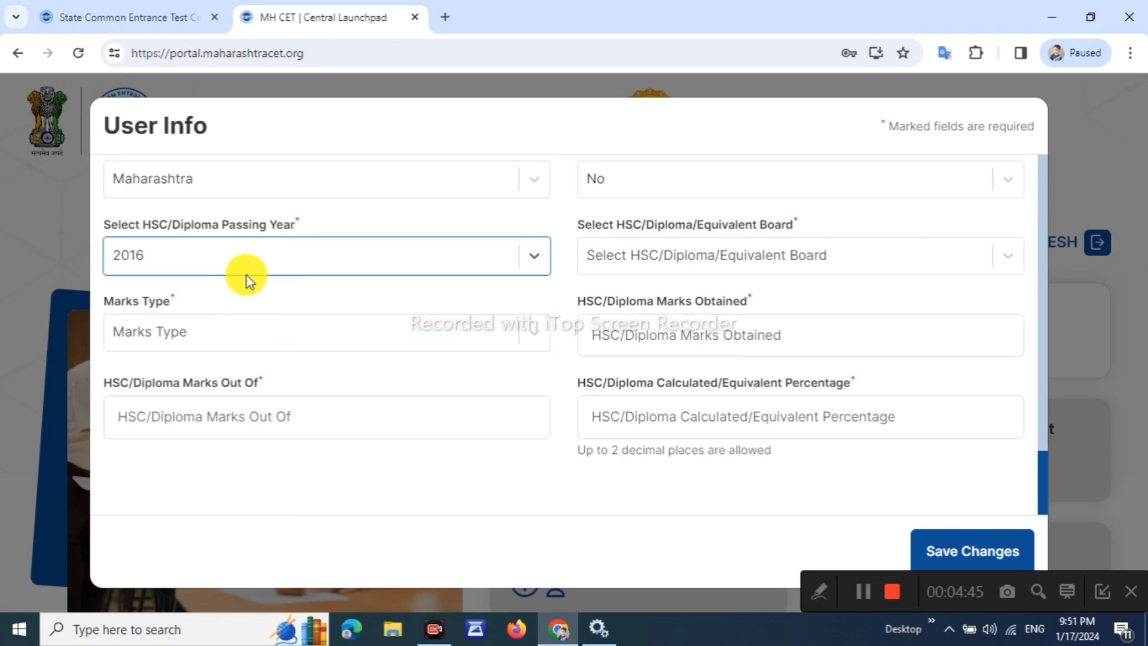
drag(579, 225, 717, 214)
click(719, 220)
click(738, 263)
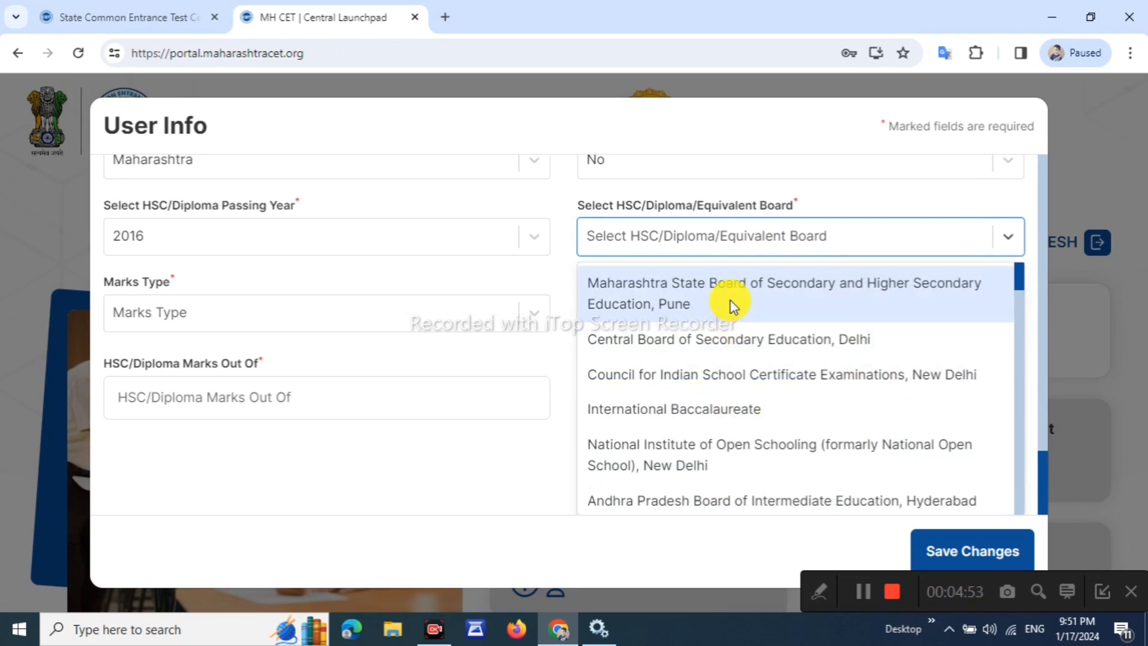
scroll(739, 339, down, 4)
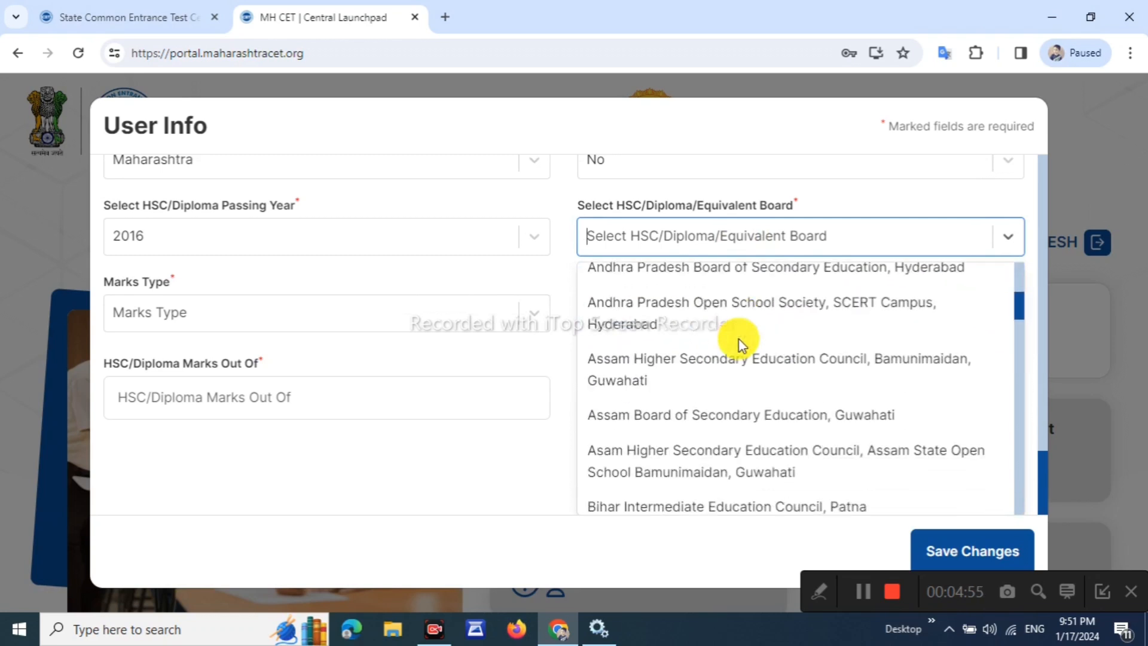
scroll(744, 370, down, 3)
scroll(751, 410, up, 7)
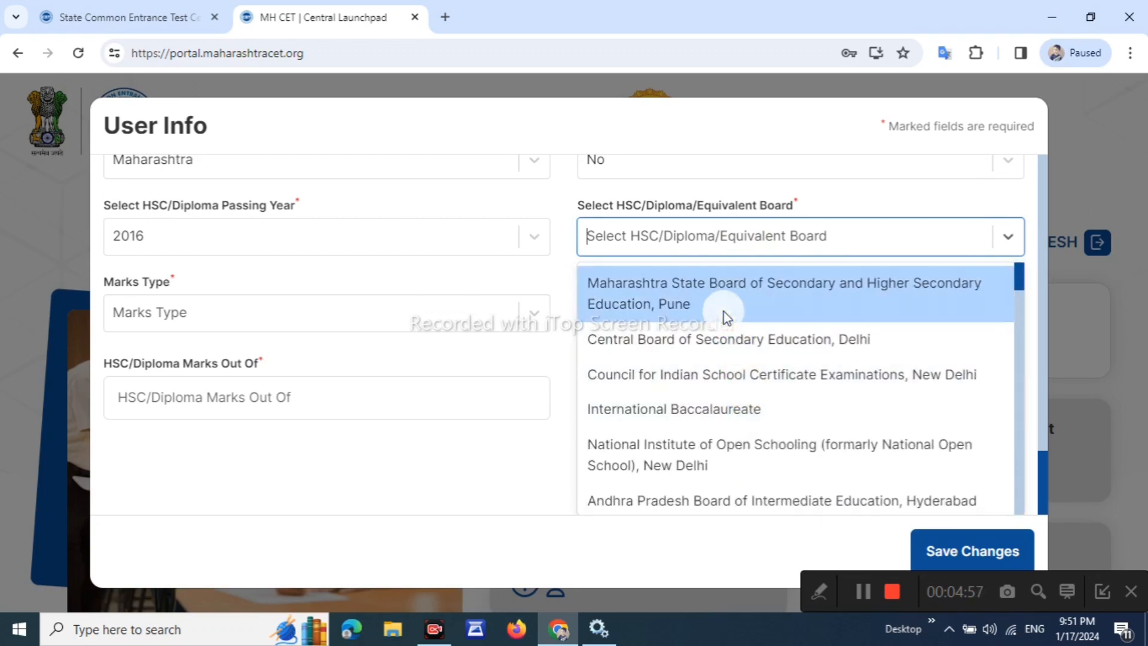
click(725, 315)
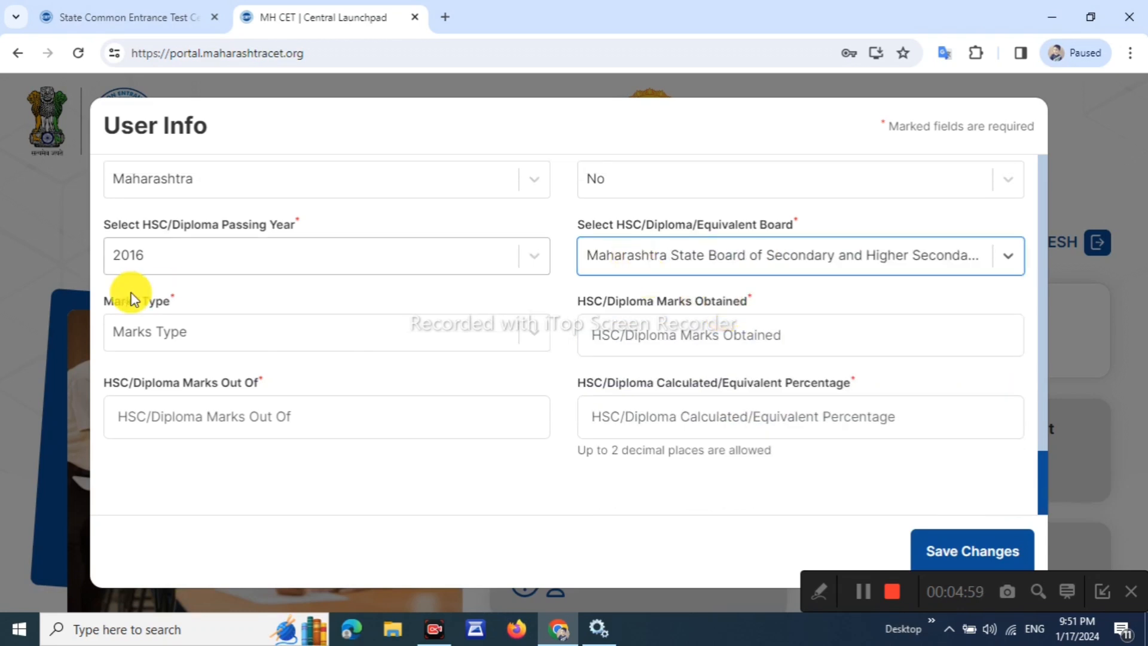
Step: Set the HSC marks type to Percentage
click(198, 331)
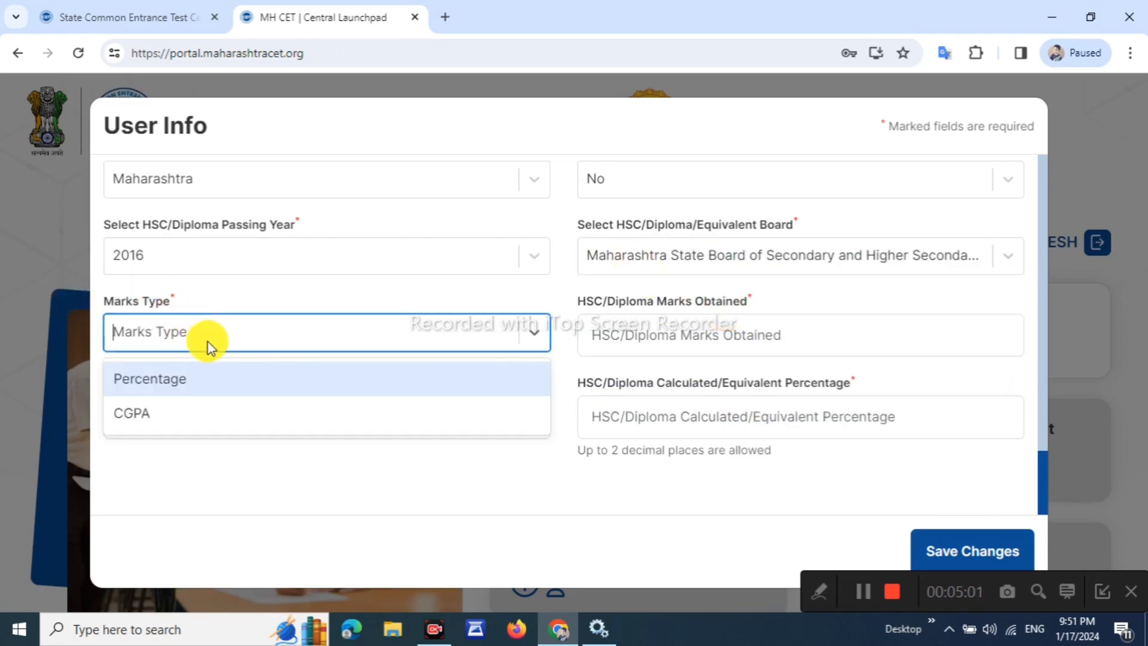
click(216, 390)
triple_click(636, 327)
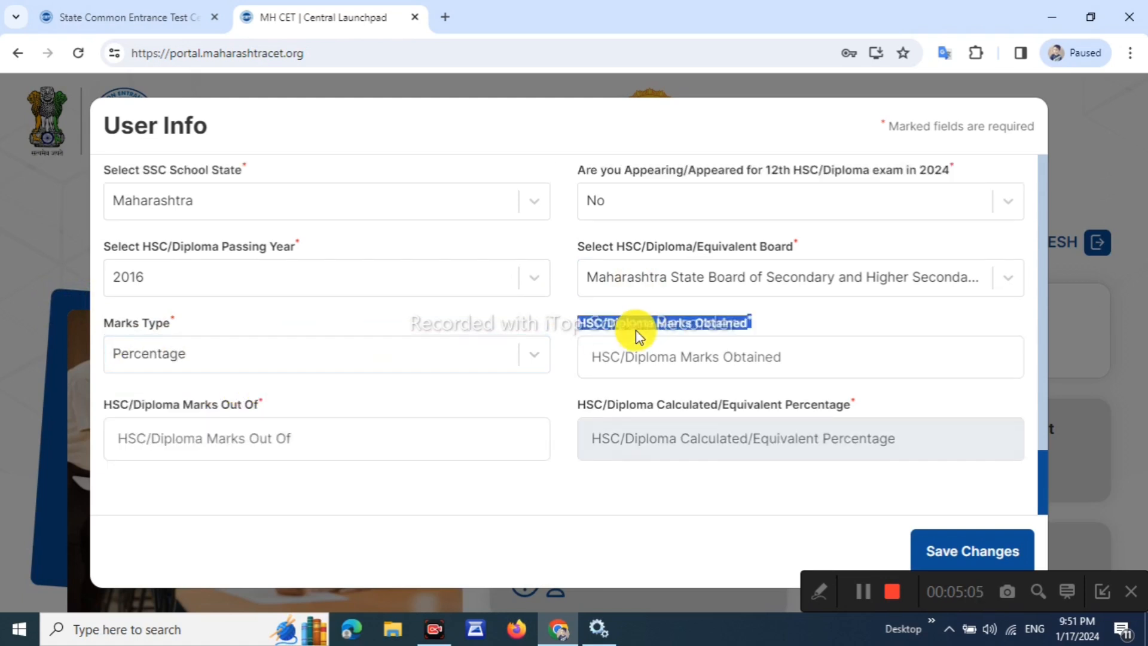
click(576, 360)
Step: Enter HSC/Diploma marks of 460 out of 550, giving 83.64 percent
click(576, 360)
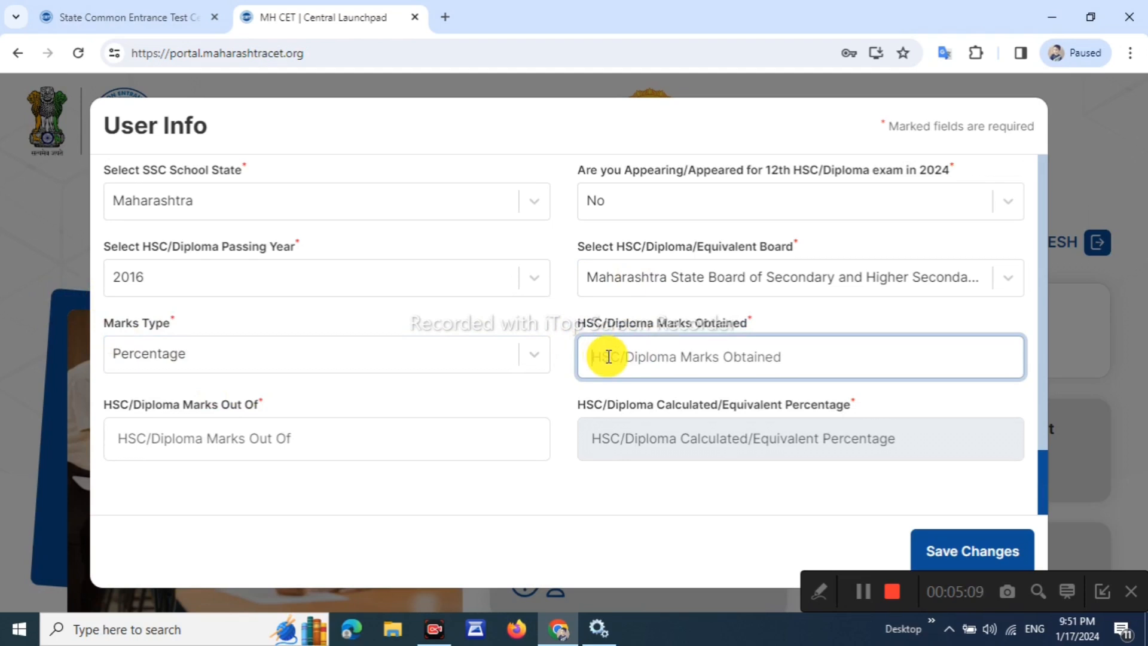
text(640)
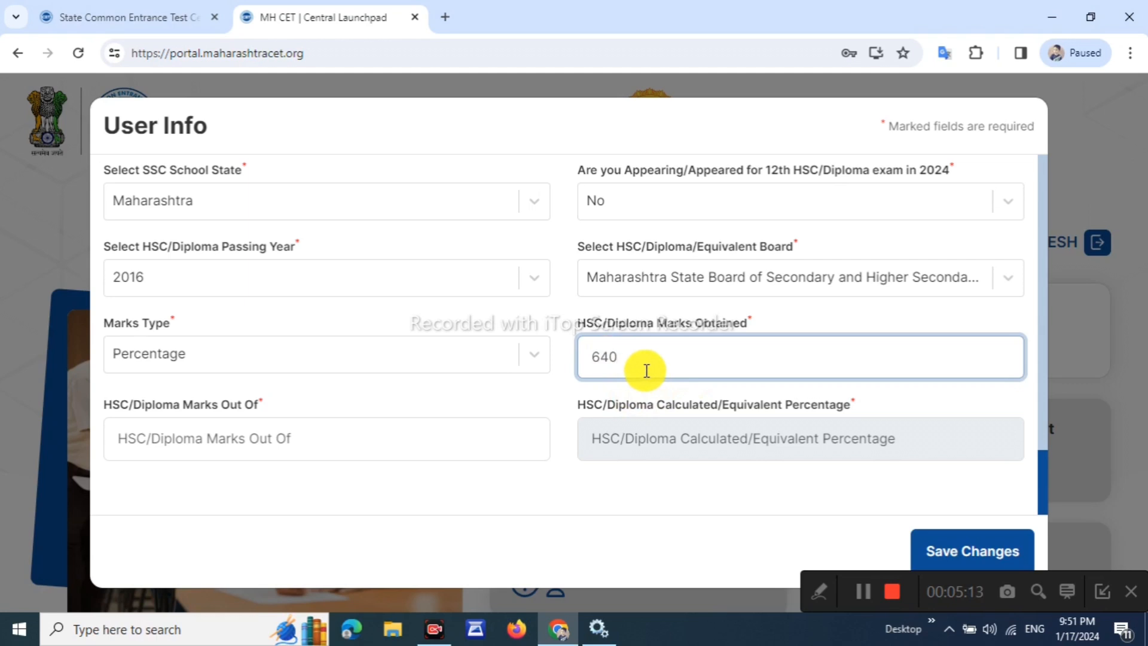
key(BackSpace)
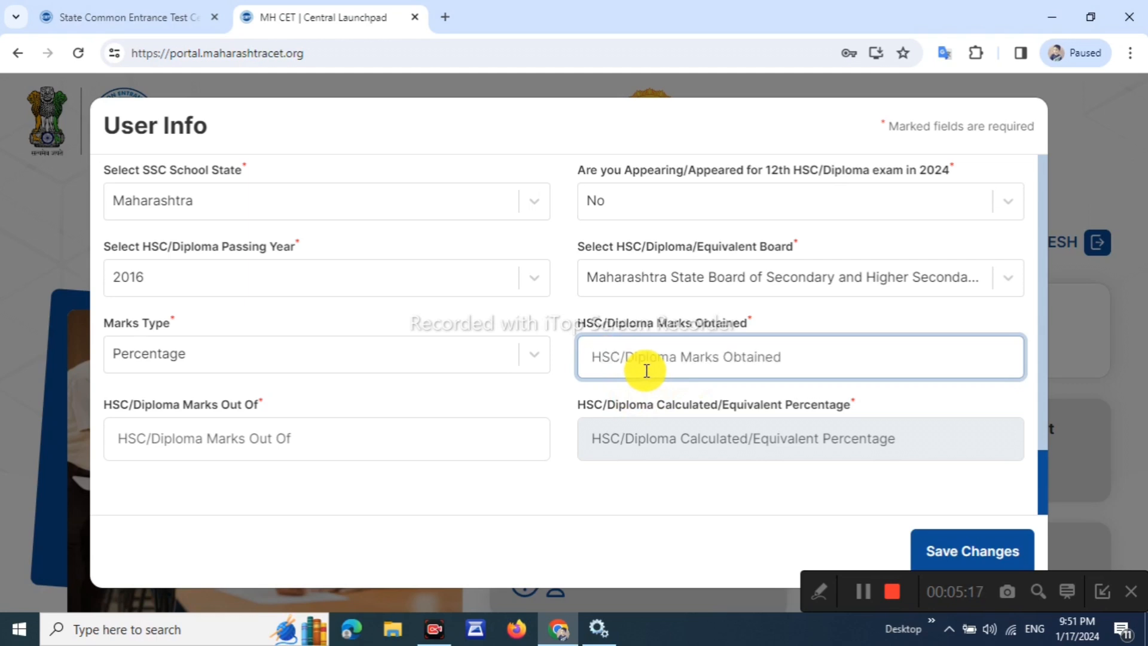
text(460)
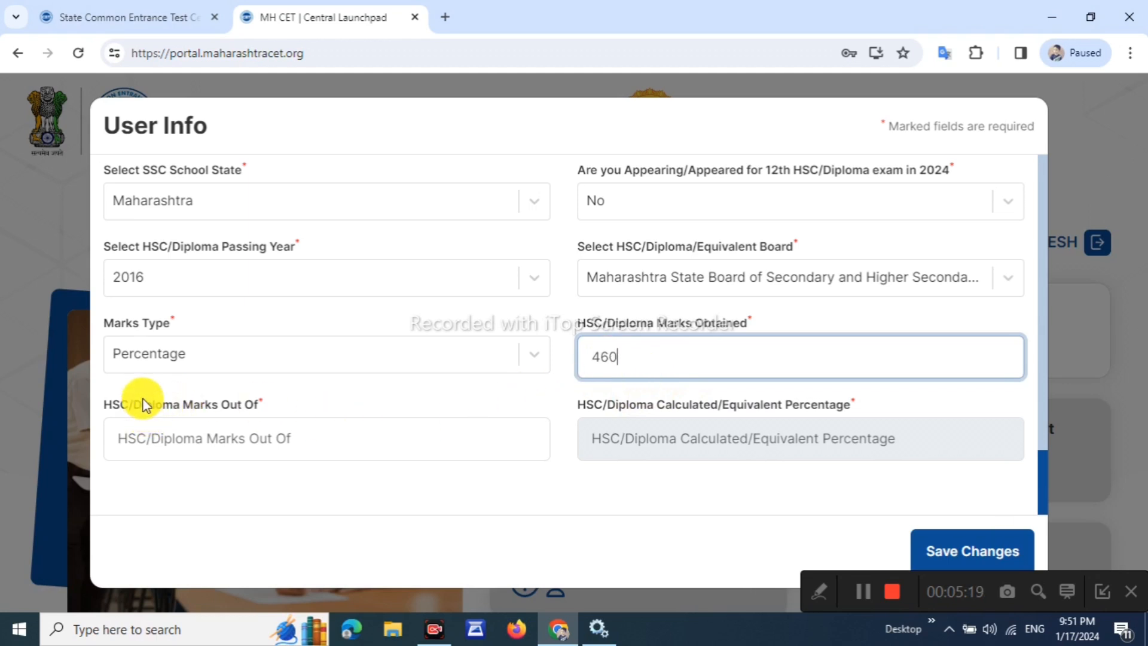
drag(141, 405, 218, 406)
click(245, 440)
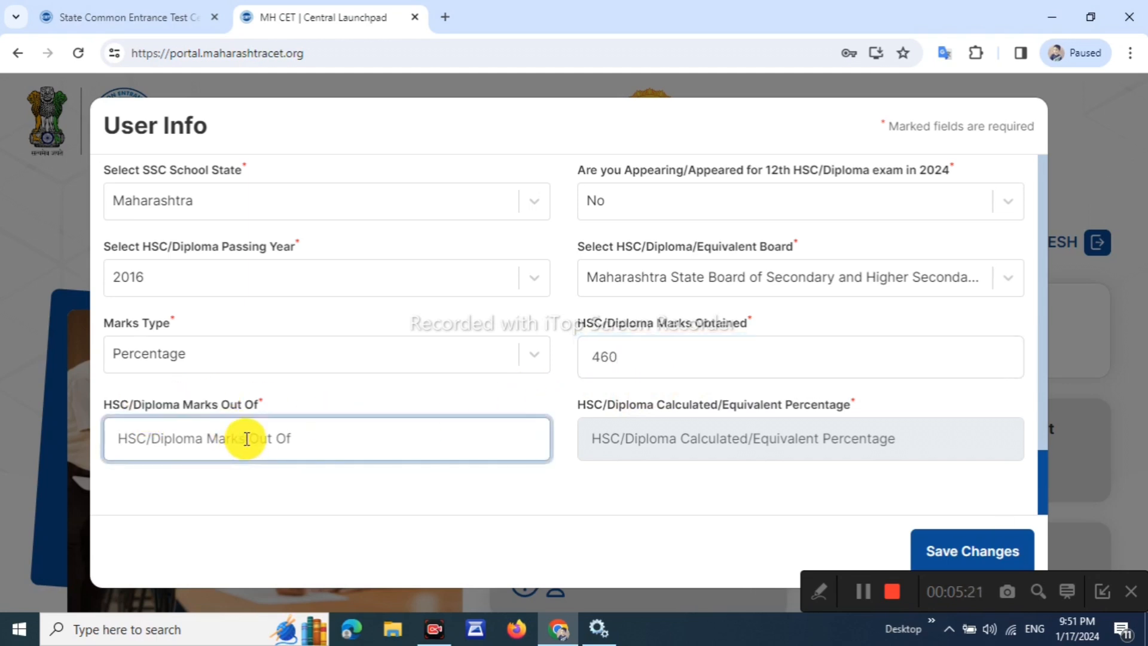
text(550)
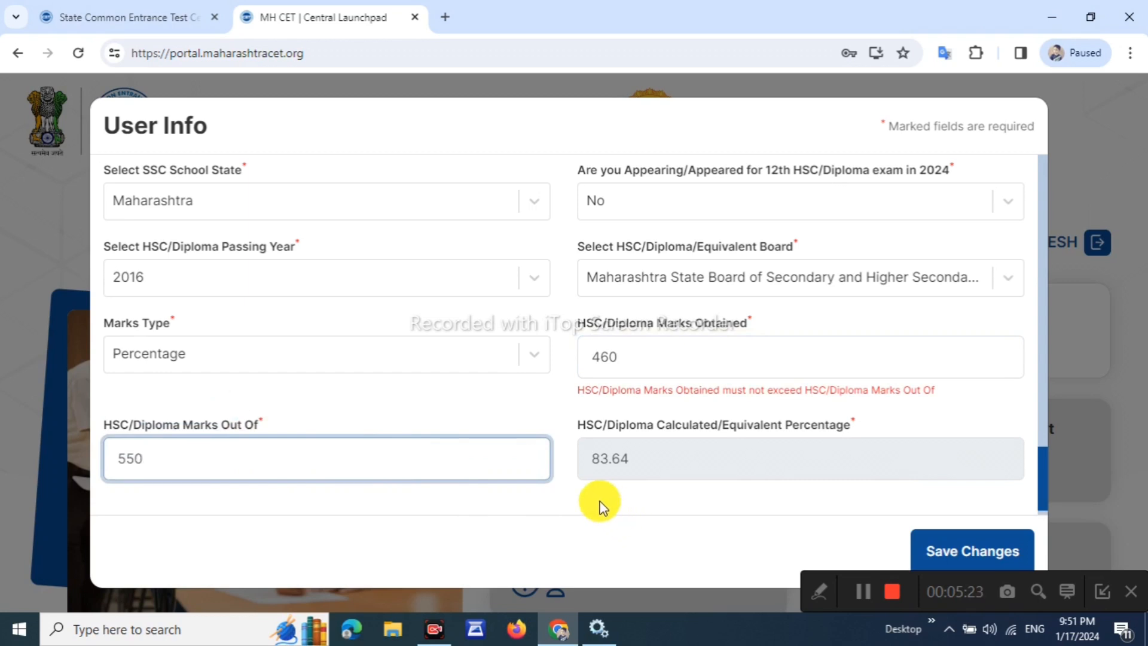
click(667, 459)
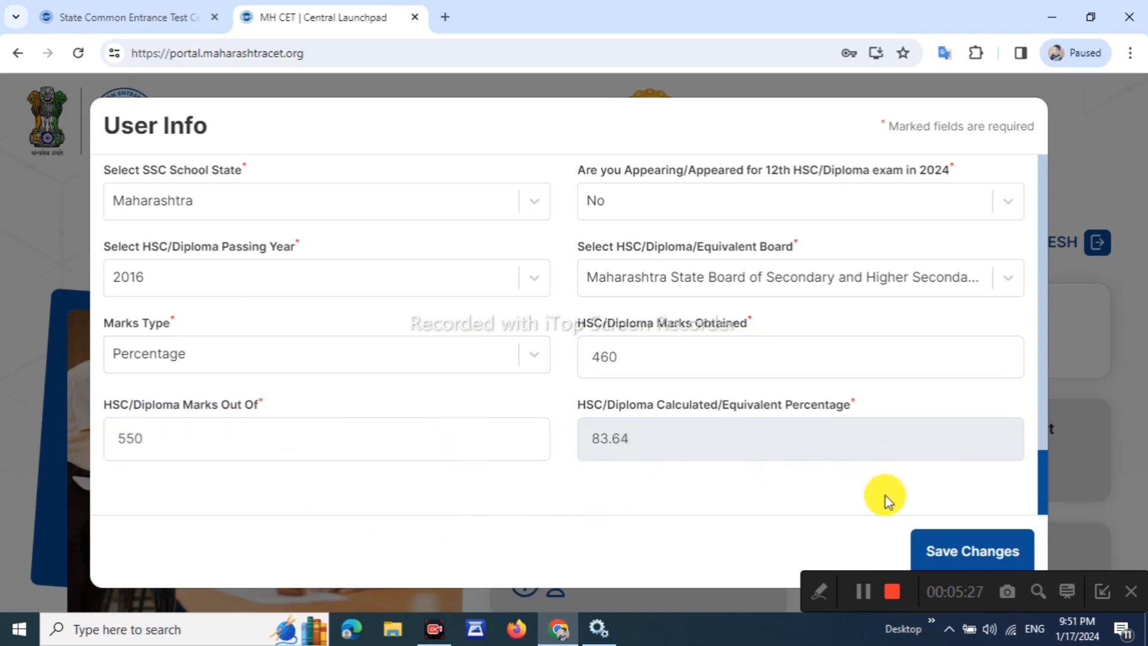
Step: Save the HSC details and bring up the list of 2024 CET registrations via Register Now
click(941, 562)
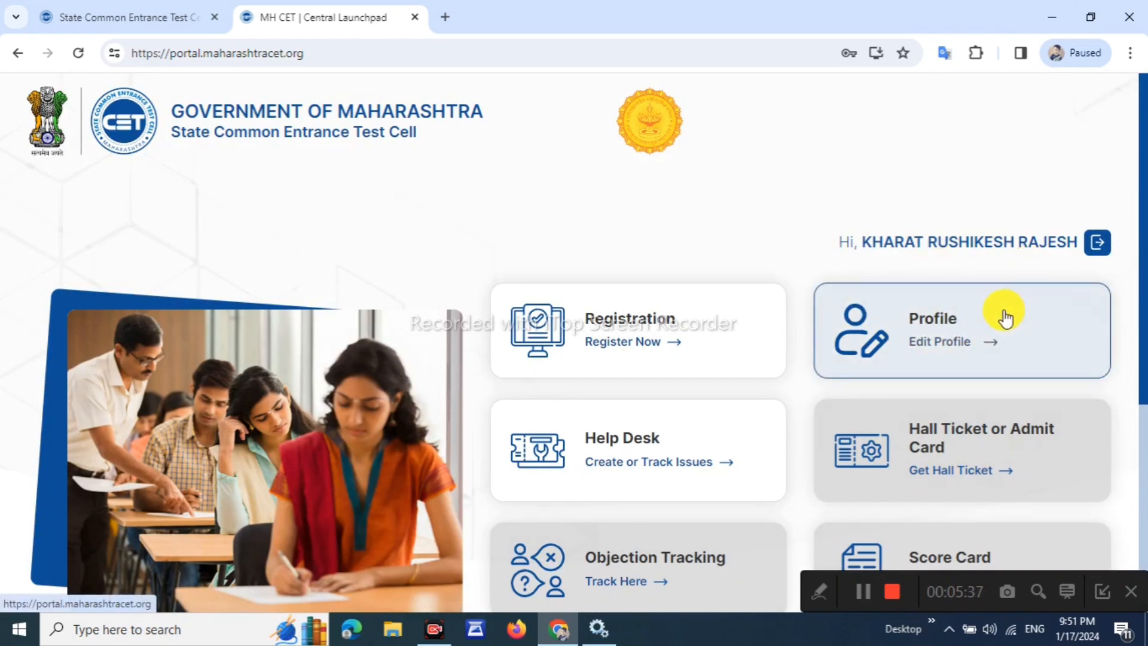
click(661, 345)
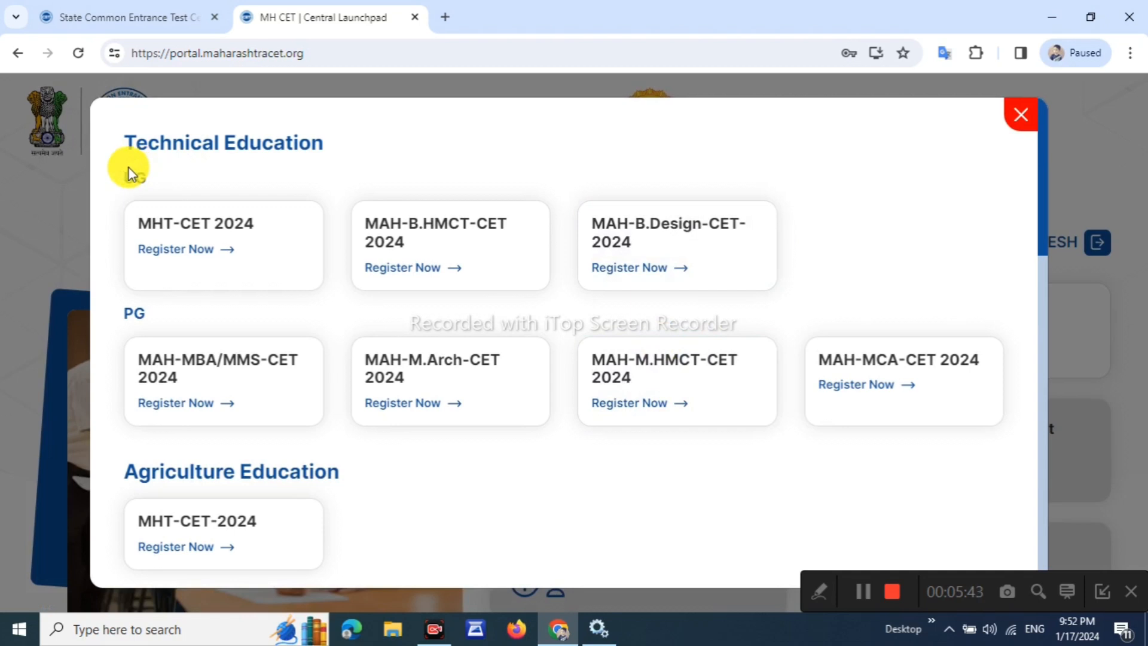
drag(122, 175, 244, 169)
click(257, 174)
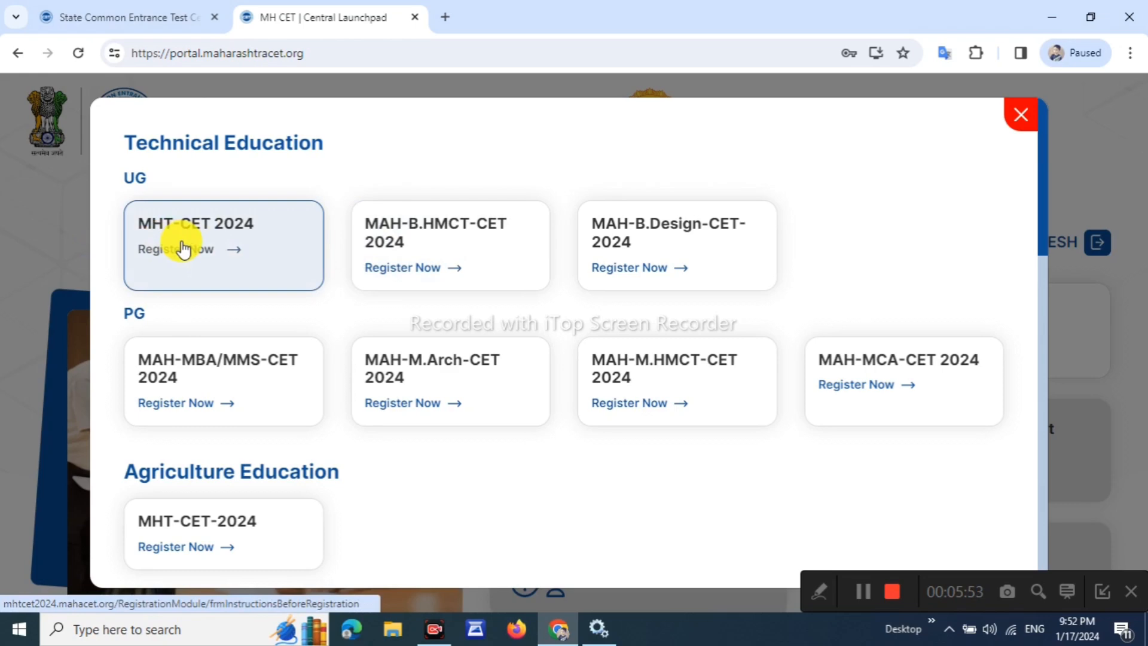
Step: Start MHT-CET 2024 registration, read through its instructions and tick the brochure declaration
click(226, 261)
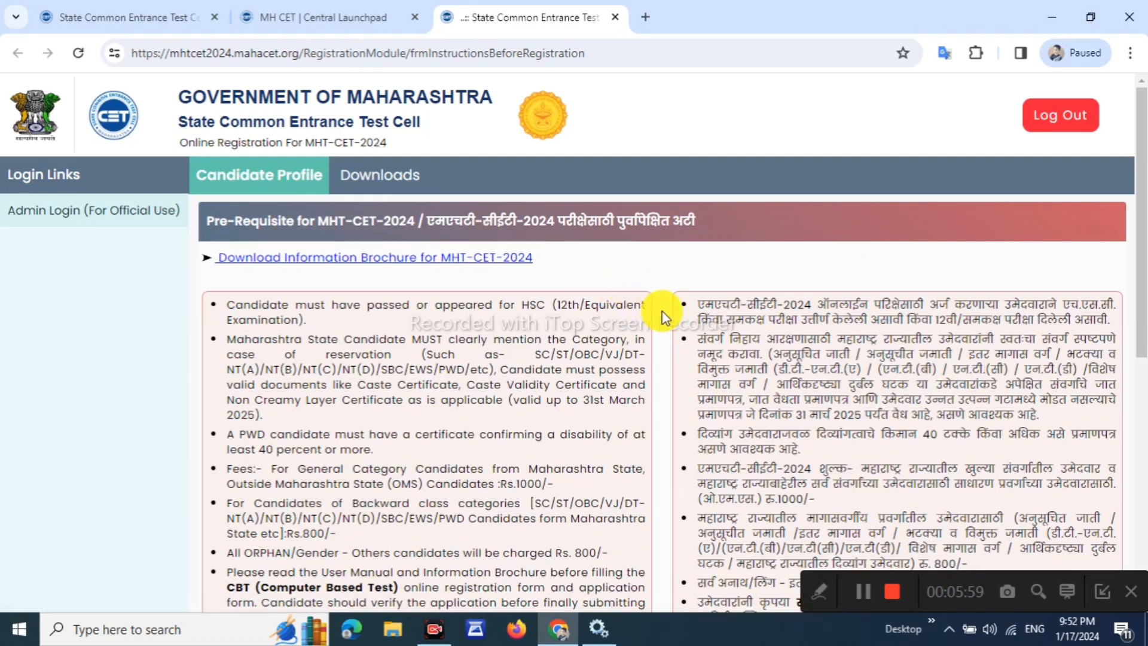
scroll(657, 305, down, 1)
scroll(975, 413, down, 1)
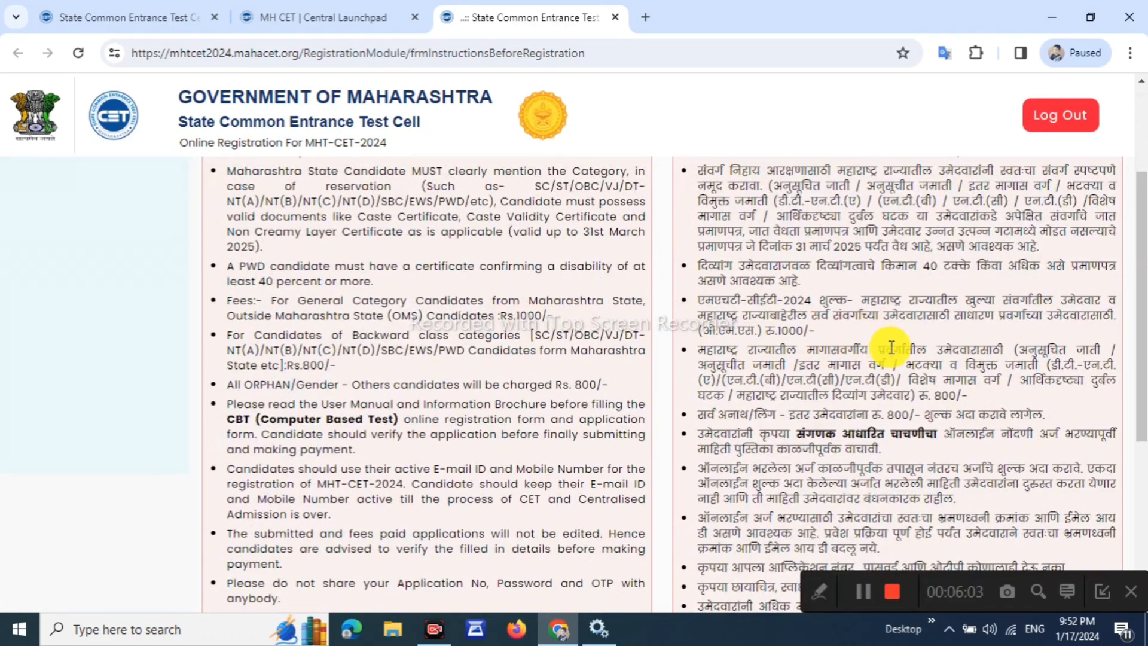
drag(741, 395, 866, 396)
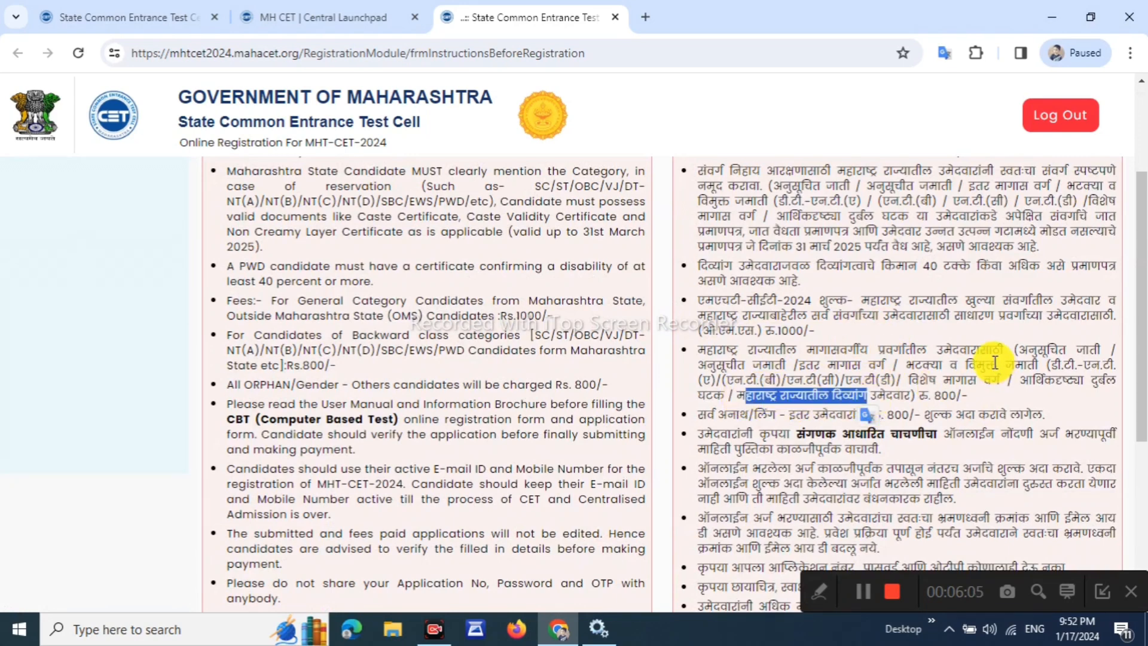
click(995, 363)
scroll(829, 366, down, 1)
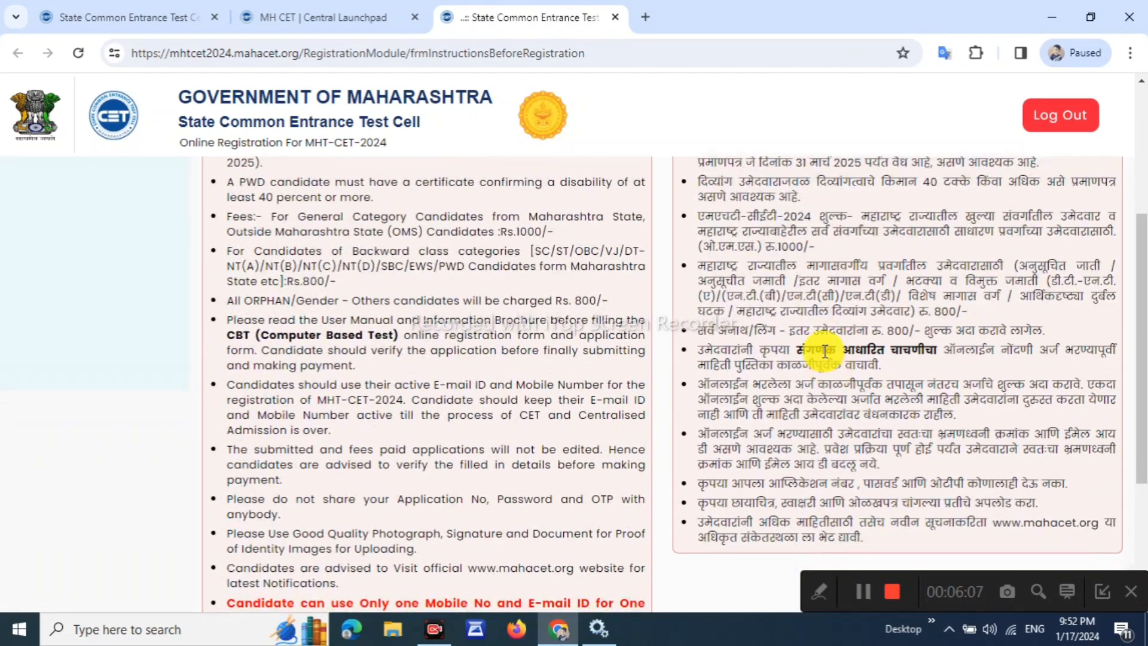
drag(771, 268, 924, 269)
scroll(831, 358, down, 2)
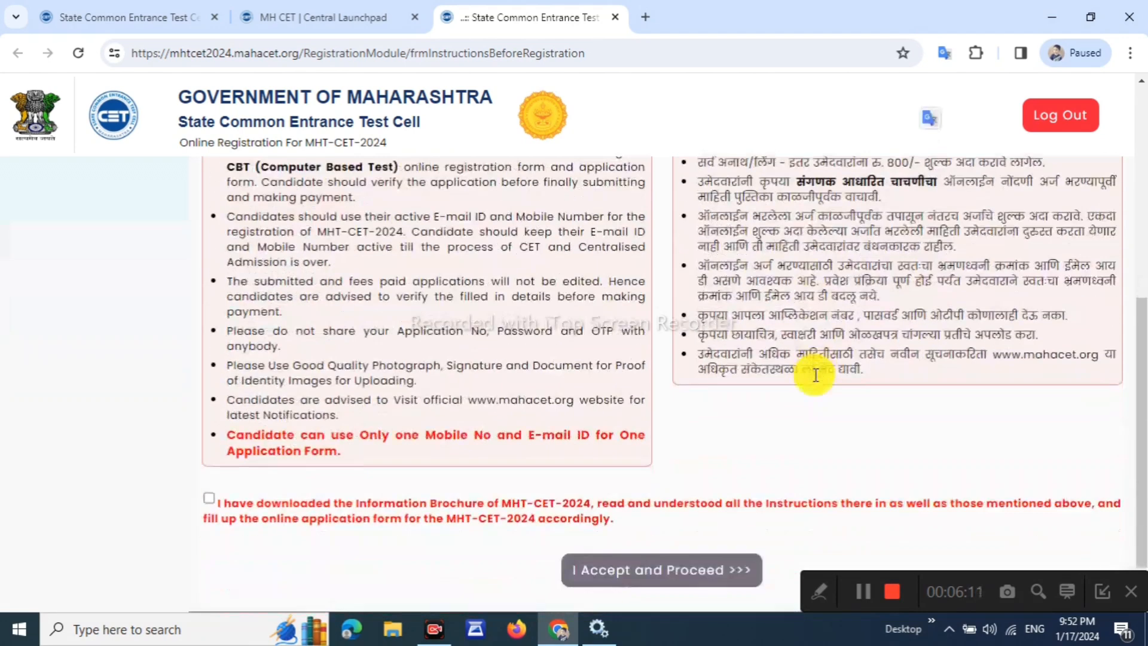
scroll(410, 335, down, 1)
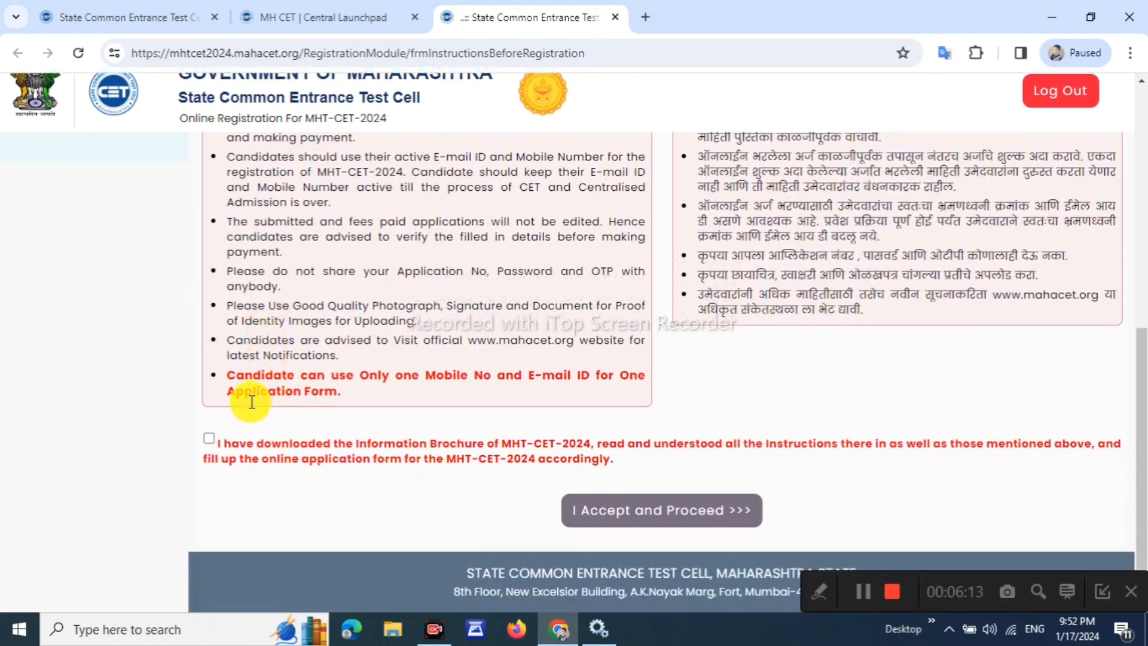
click(209, 440)
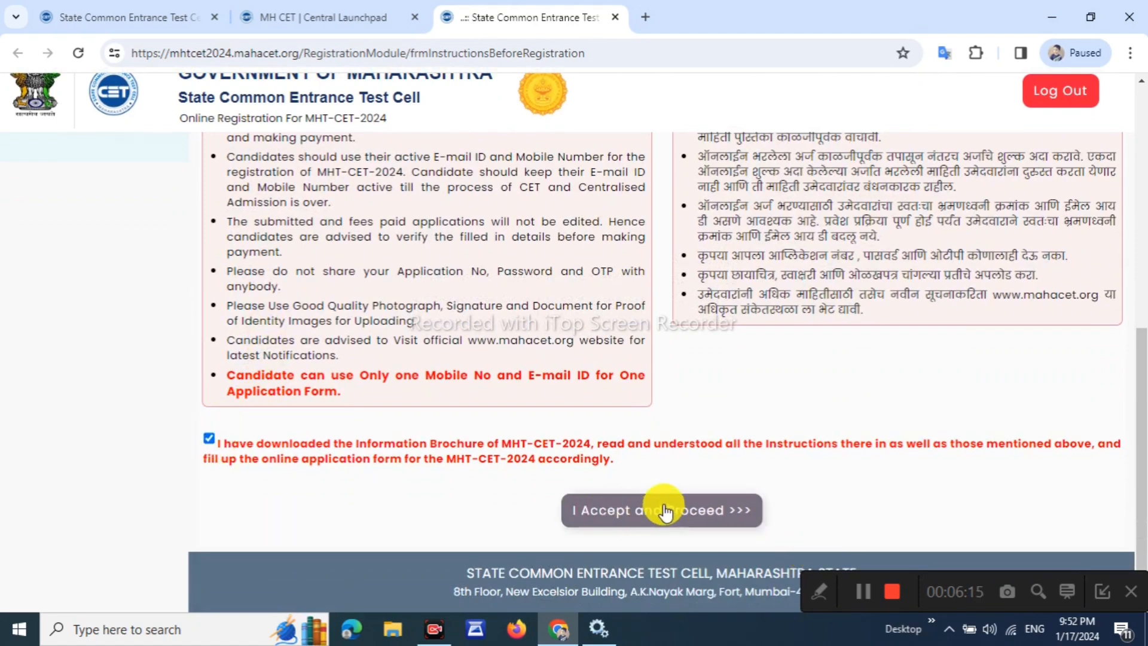
Step: Accept the instructions, enter the on-screen security pin and save the registration details
click(697, 512)
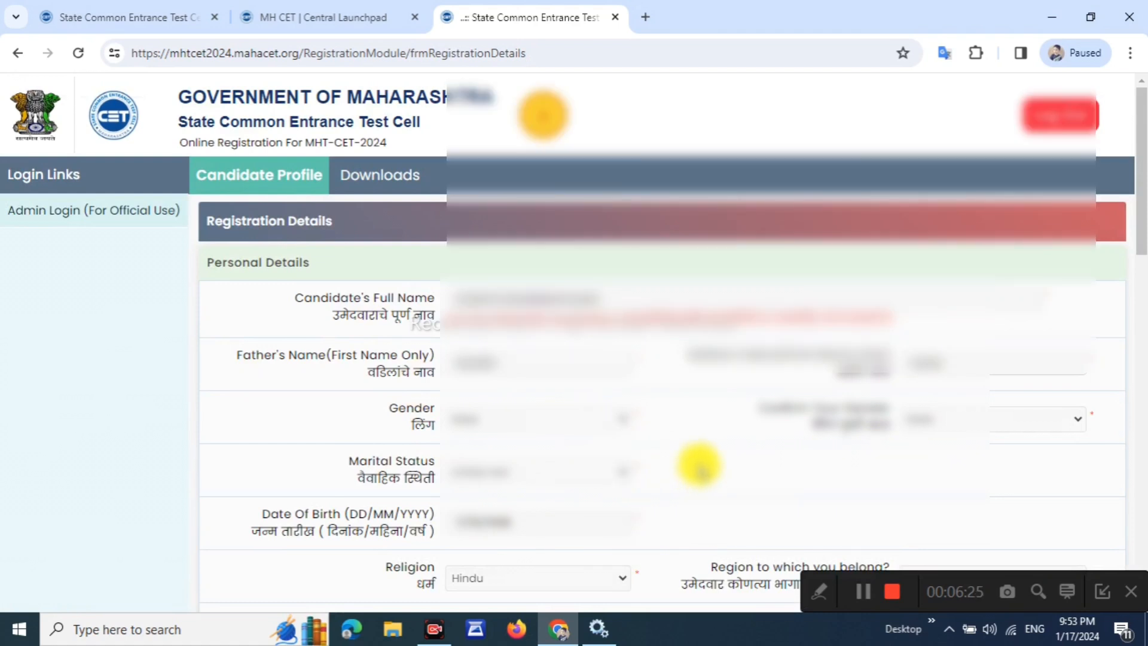
scroll(987, 338, down, 15)
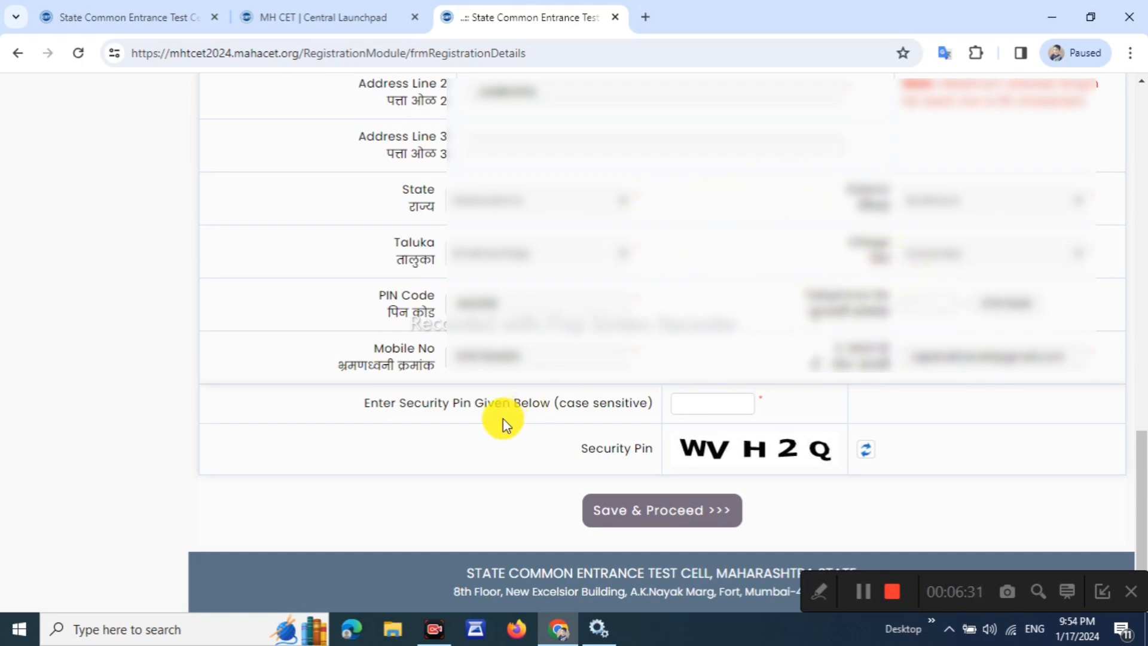
drag(442, 396, 559, 403)
click(738, 410)
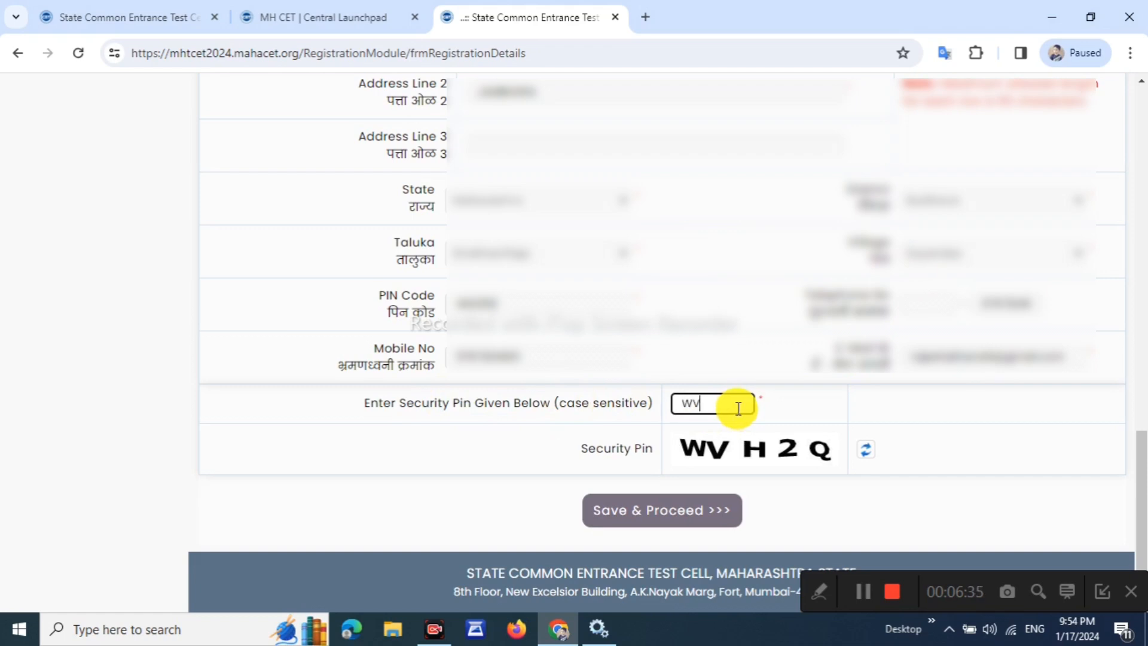
text(WVH2Q)
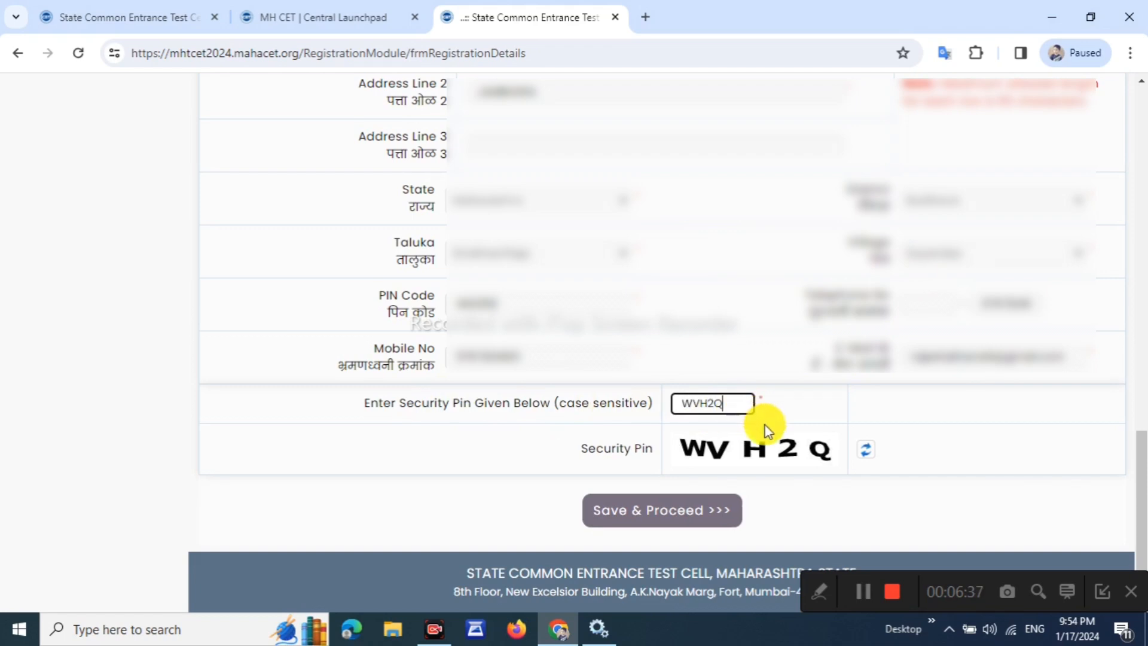
click(684, 513)
Step: Enter the mobile one-time password and verify it to complete registration
click(699, 390)
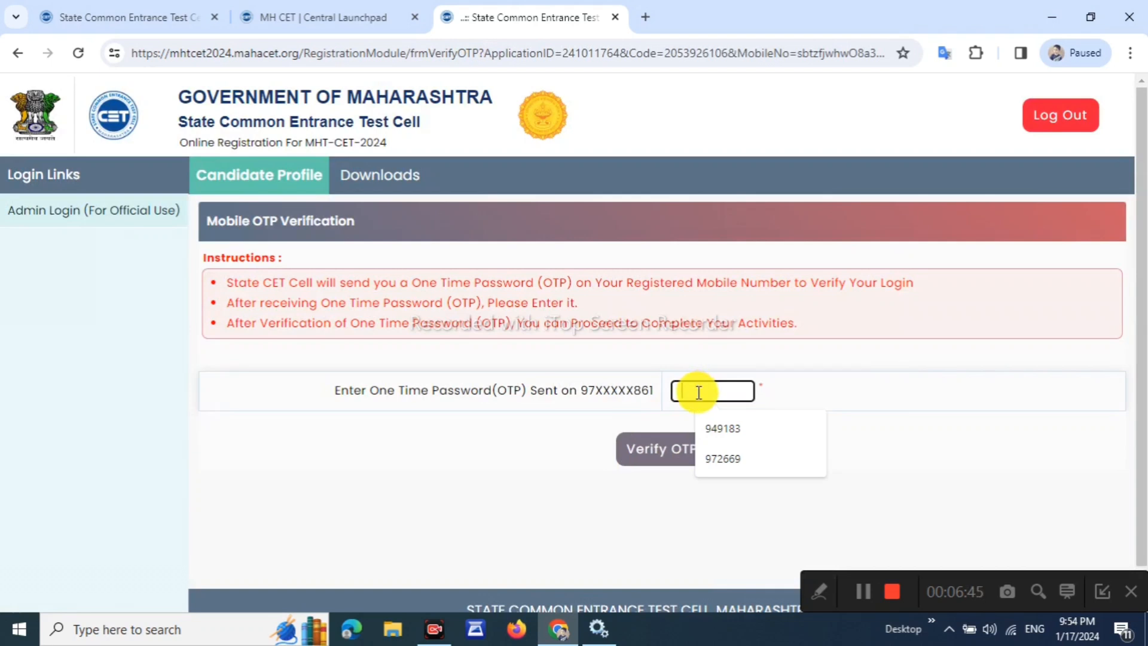
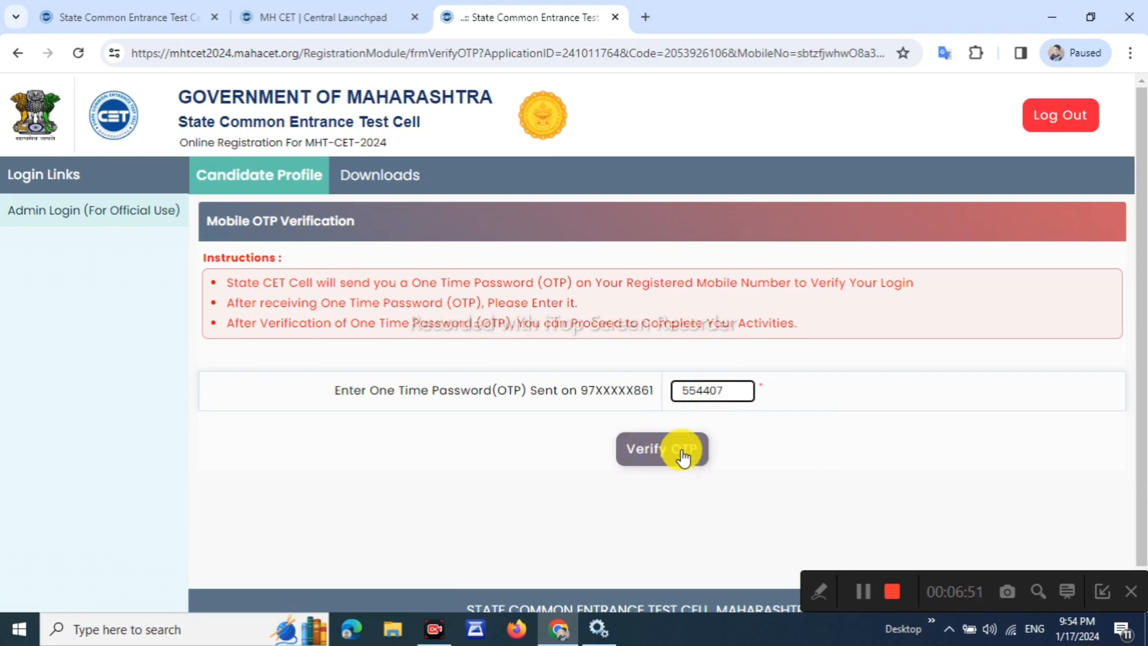
click(686, 453)
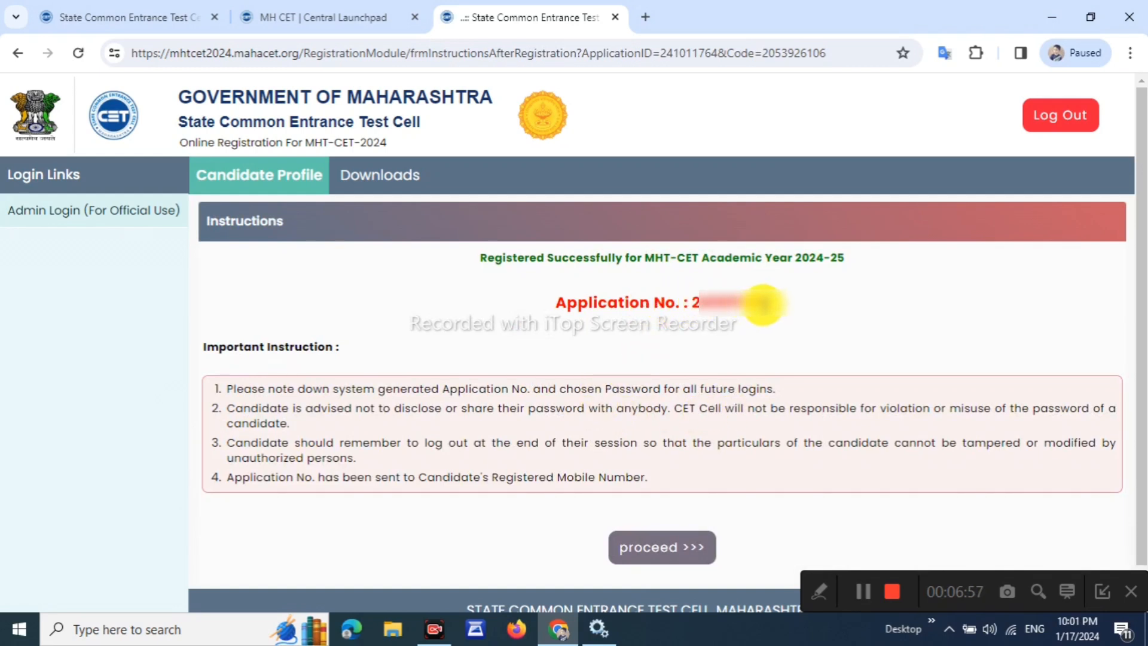
drag(765, 299, 712, 301)
Step: Continue to the Welcome page, review the Registration Form Status table, then open Step 2 Domicile and Category Details
click(699, 305)
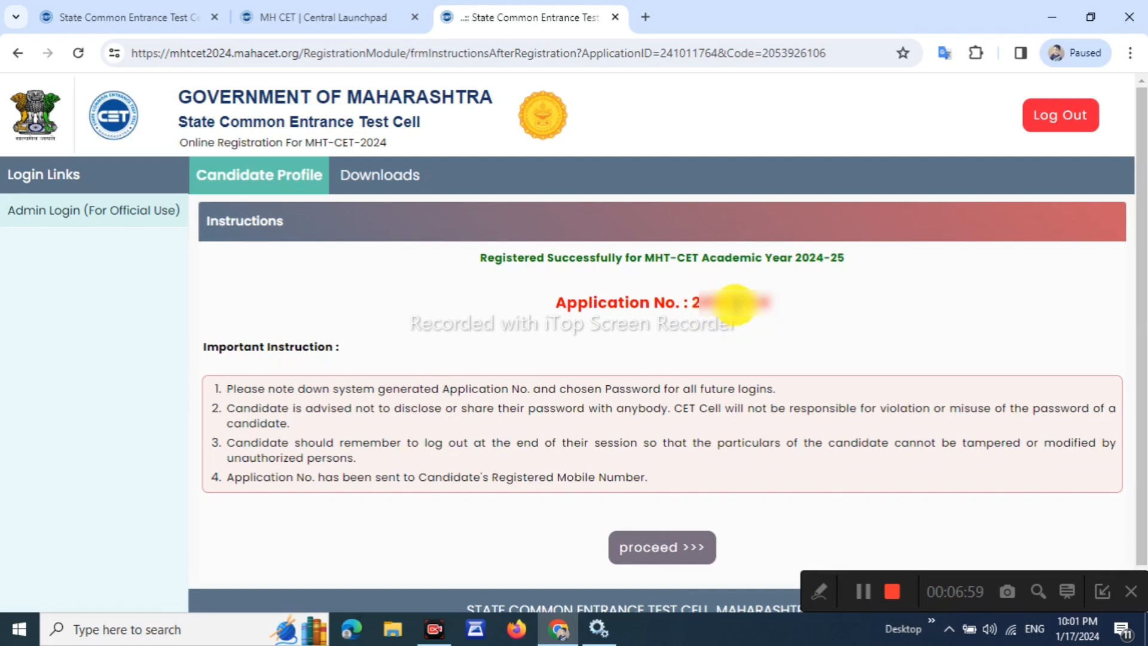
click(673, 548)
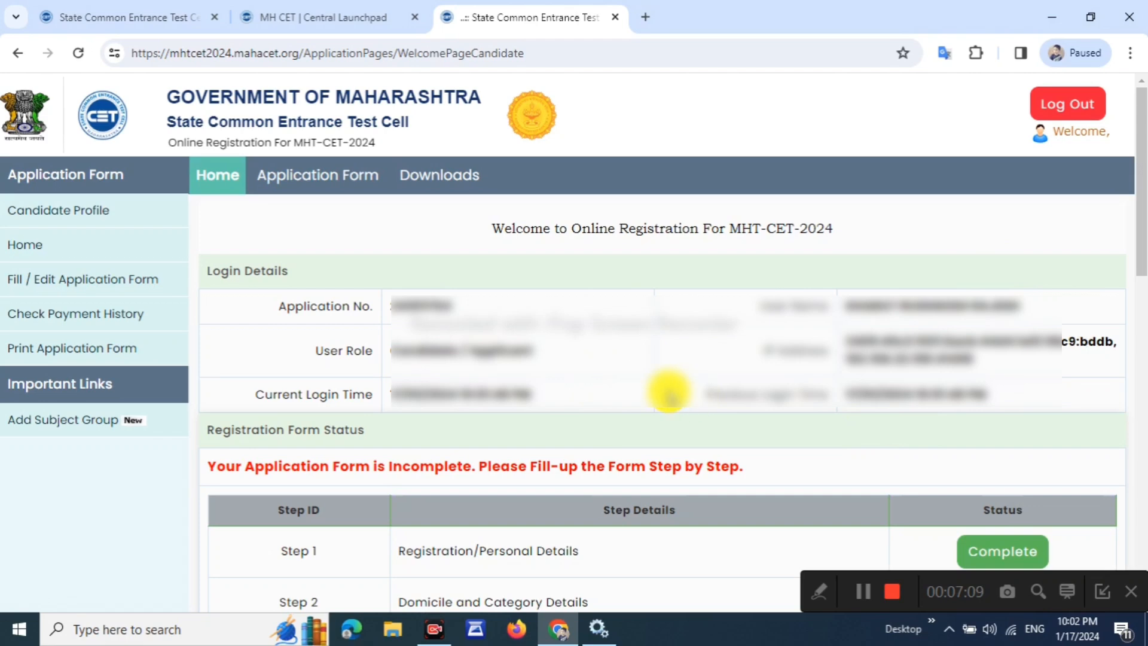
scroll(743, 274, down, 6)
scroll(743, 274, up, 6)
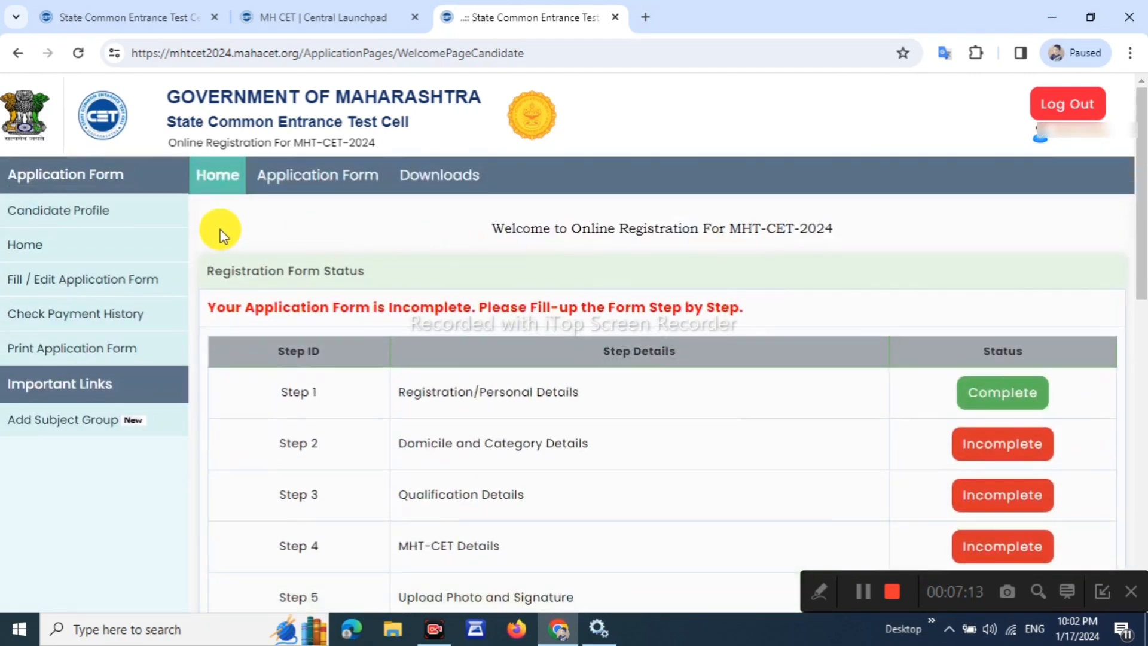
scroll(96, 383, down, 1)
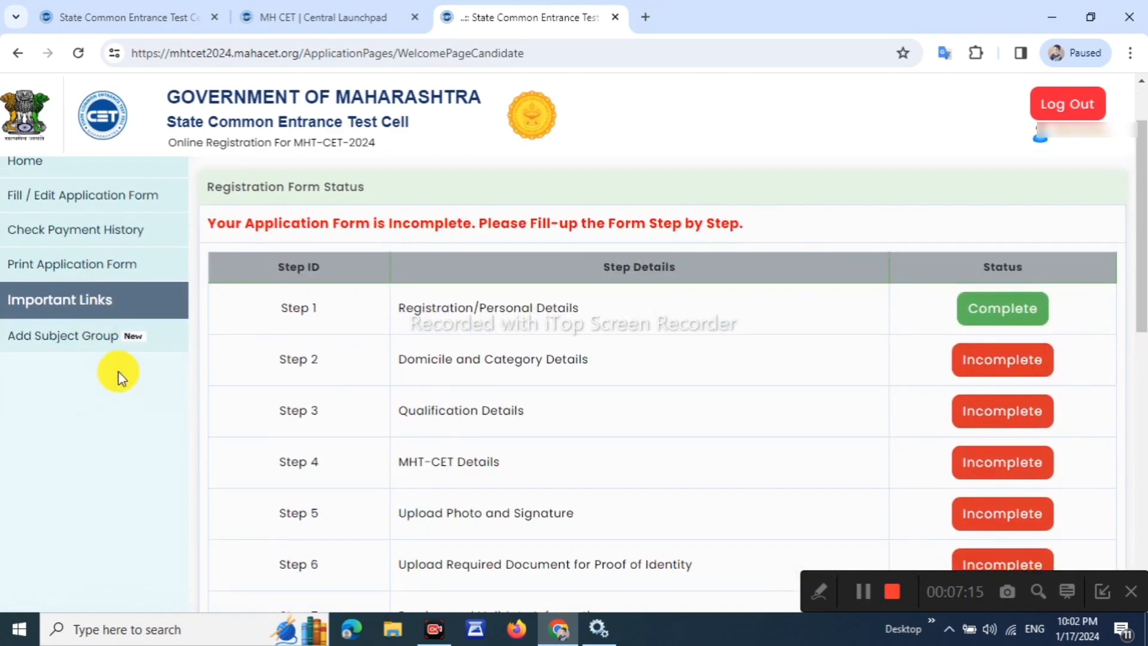
scroll(383, 291, down, 2)
scroll(503, 265, up, 1)
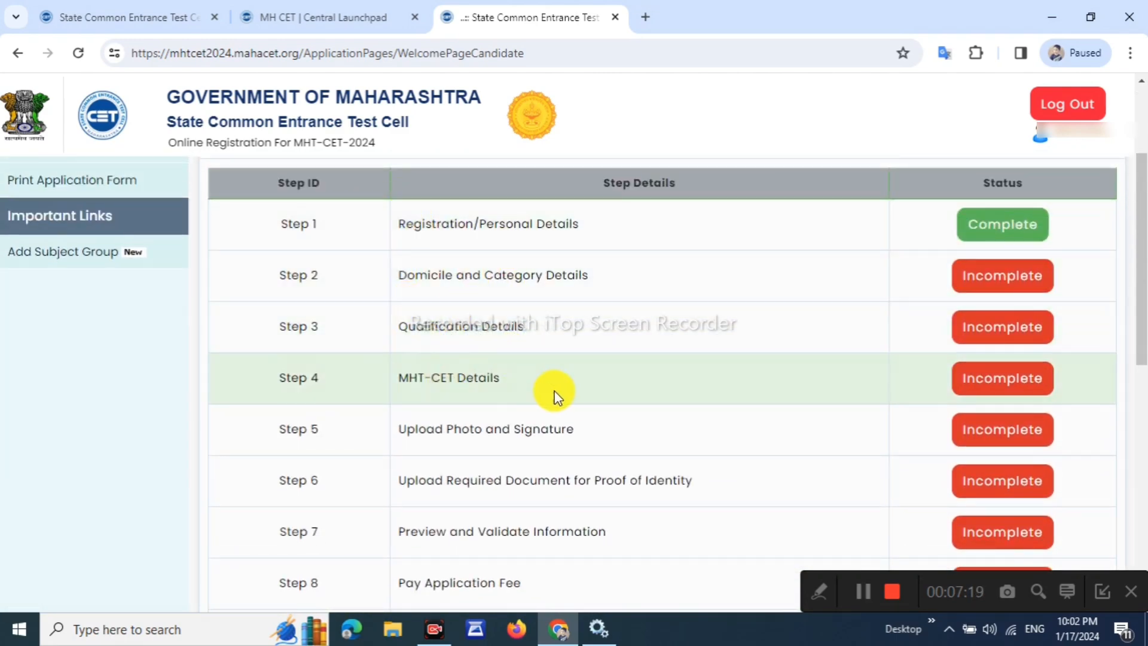
scroll(553, 395, down, 1)
scroll(590, 352, down, 1)
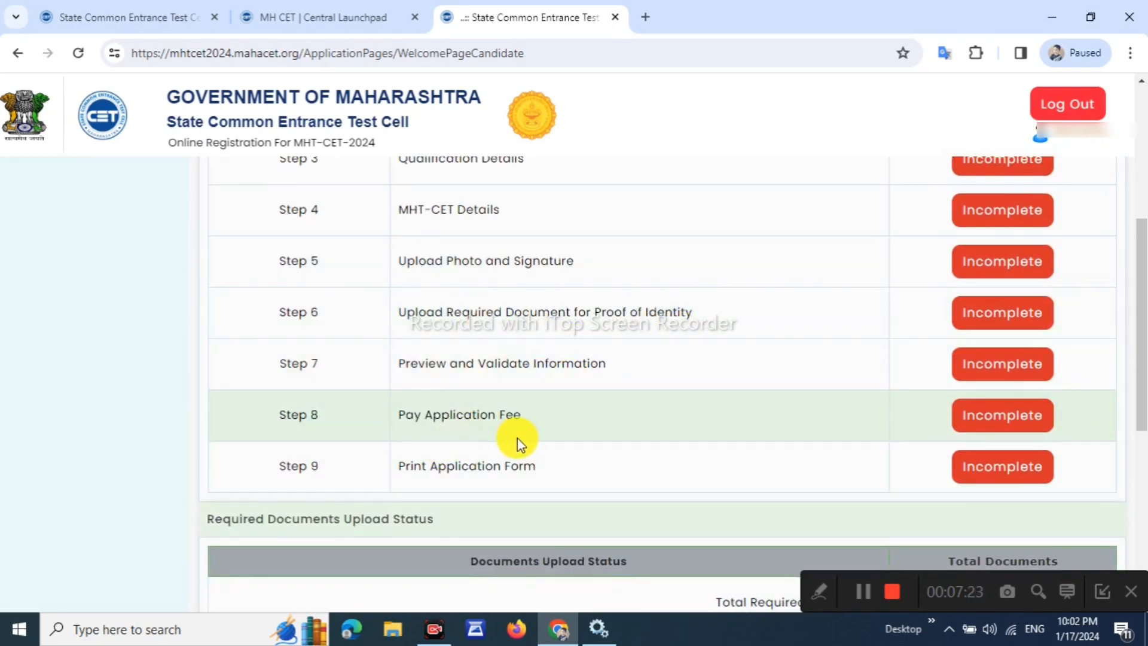
scroll(530, 441, up, 2)
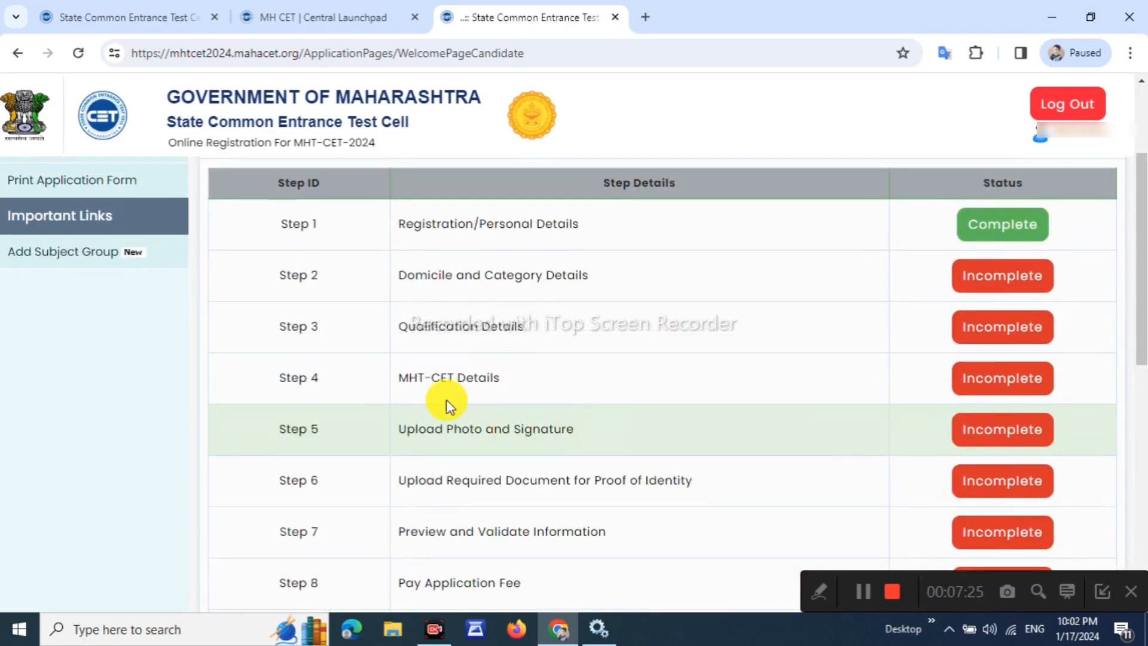
scroll(1025, 403, down, 5)
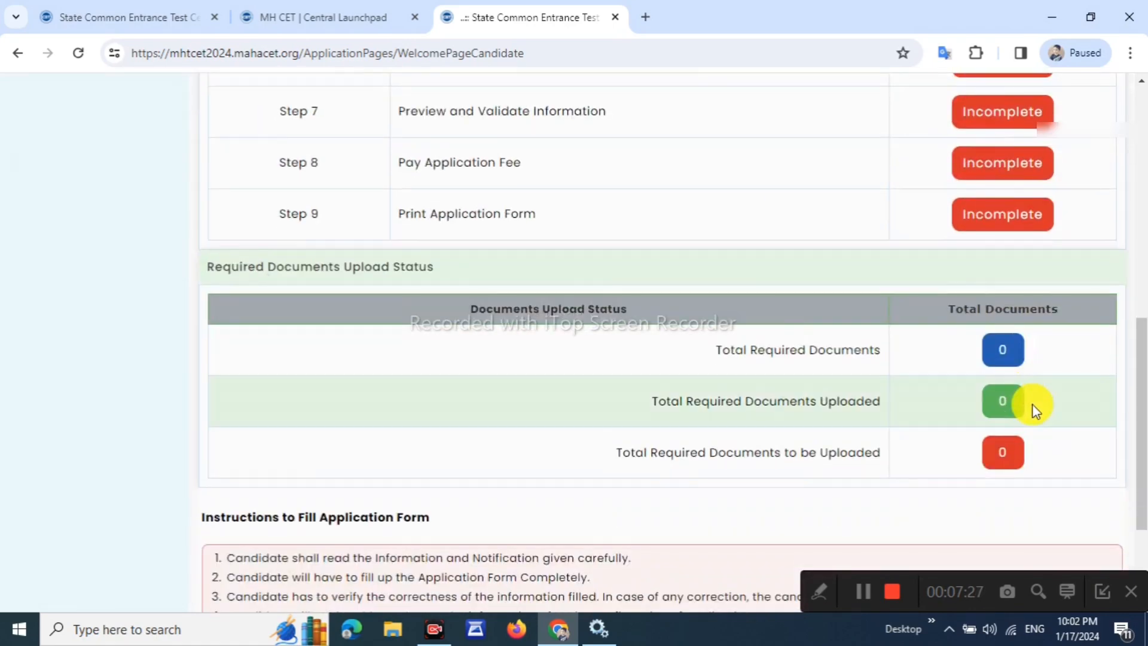
scroll(1036, 411, up, 7)
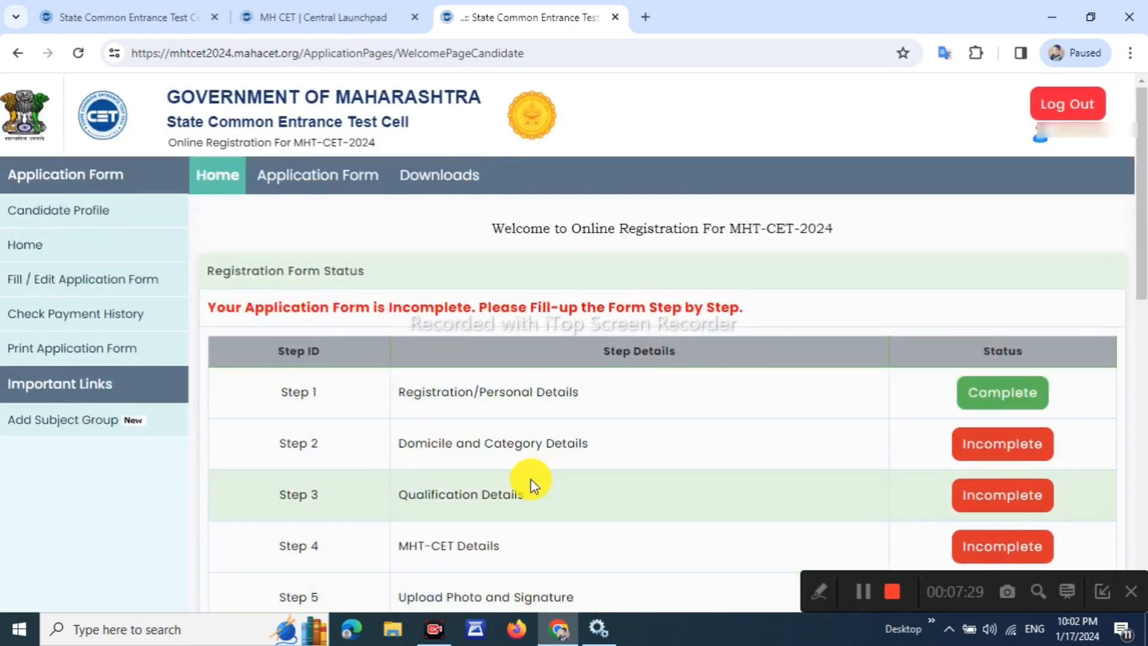
drag(416, 445, 614, 440)
scroll(751, 458, down, 2)
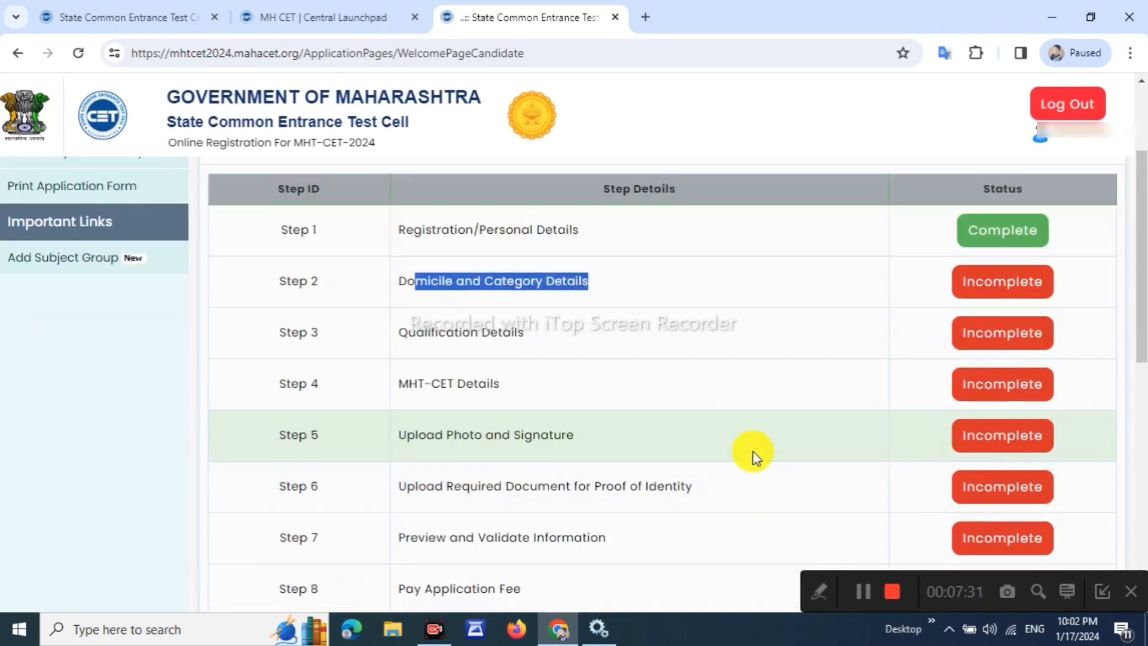
click(992, 285)
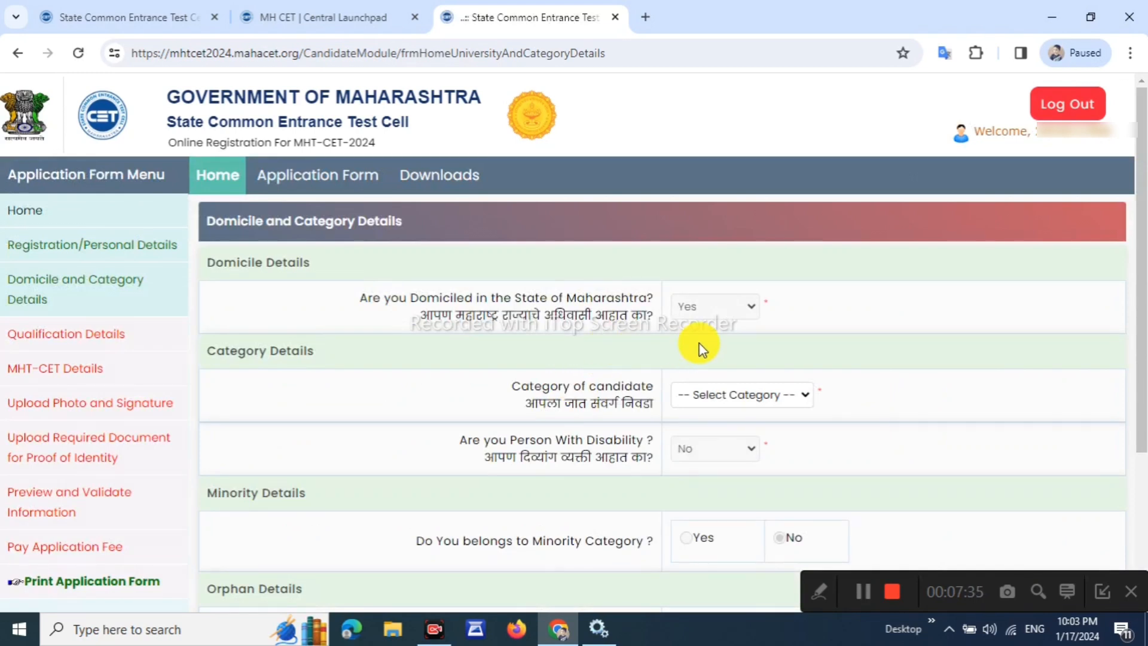
Step: Set the candidate category to OBC and the caste to Mali (182)
drag(522, 386, 605, 387)
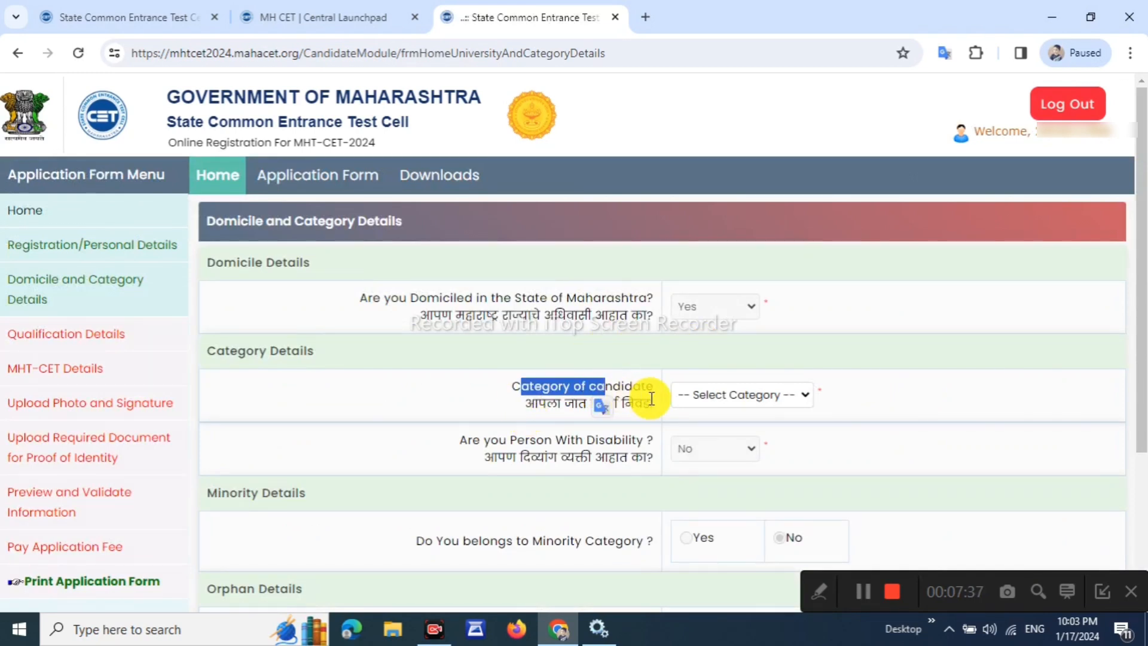
click(741, 404)
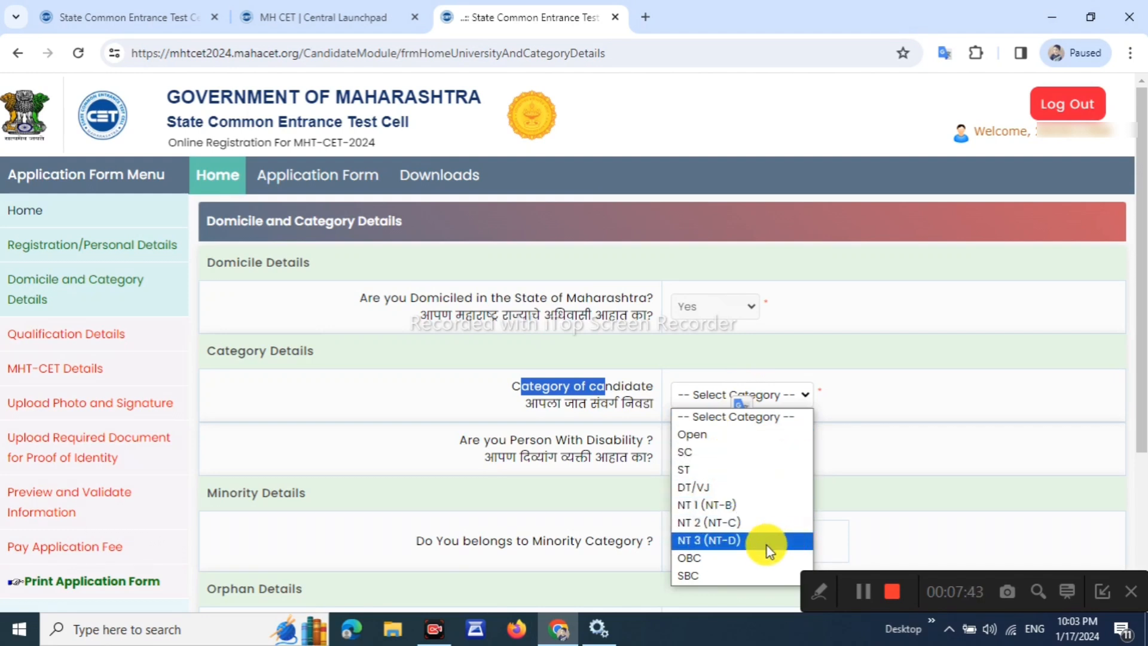
click(691, 436)
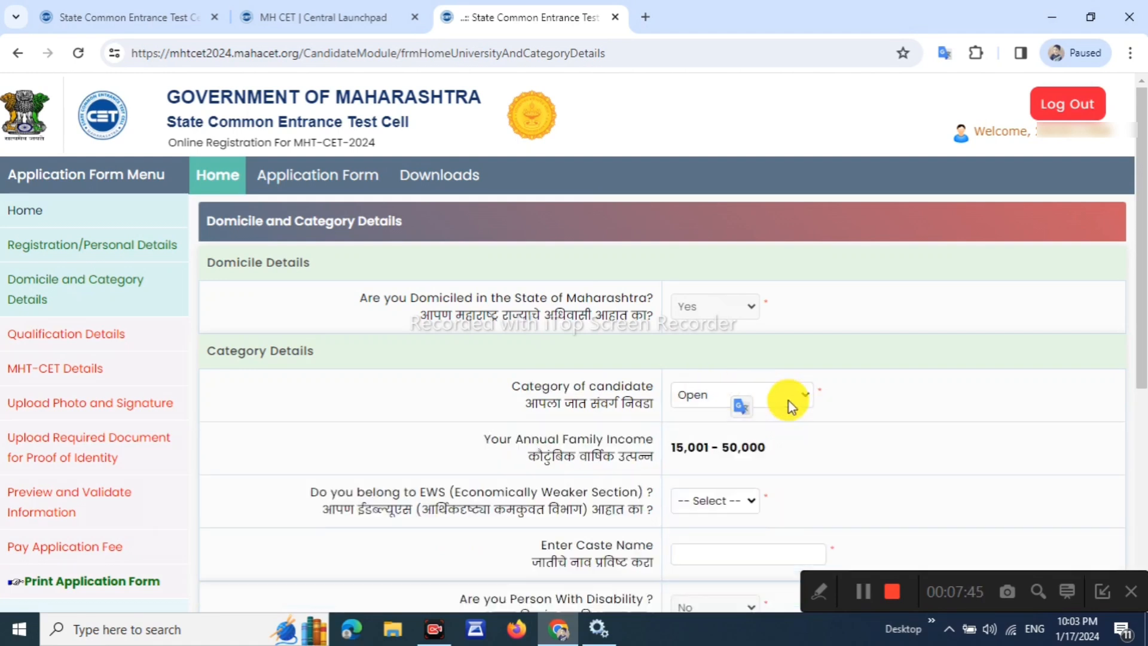
click(756, 403)
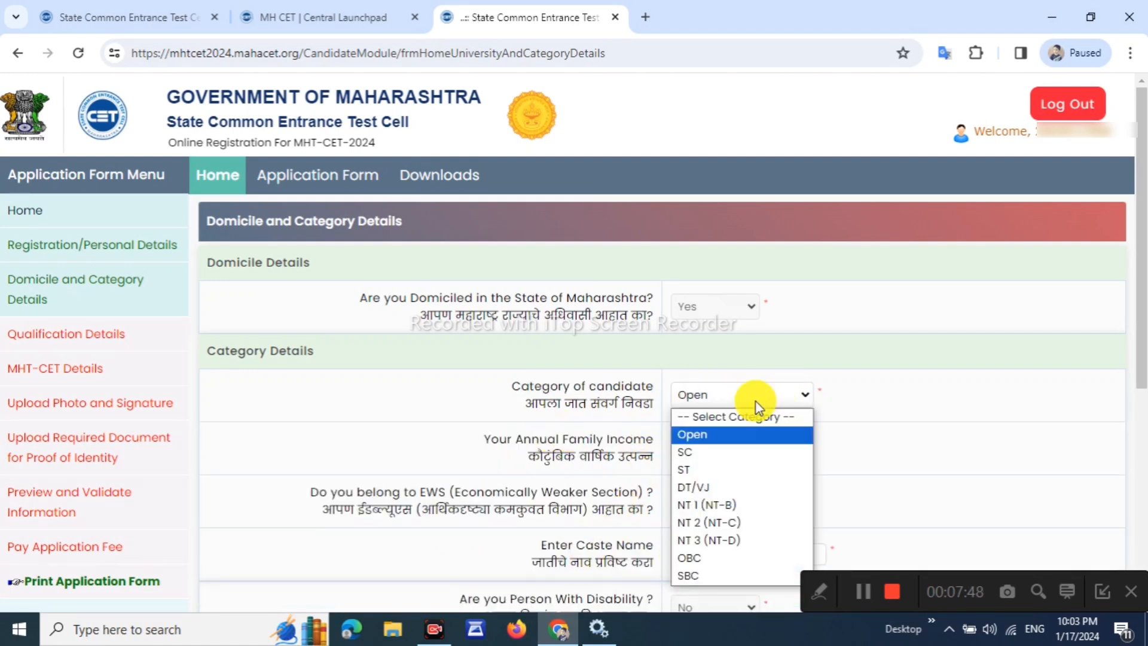
click(695, 559)
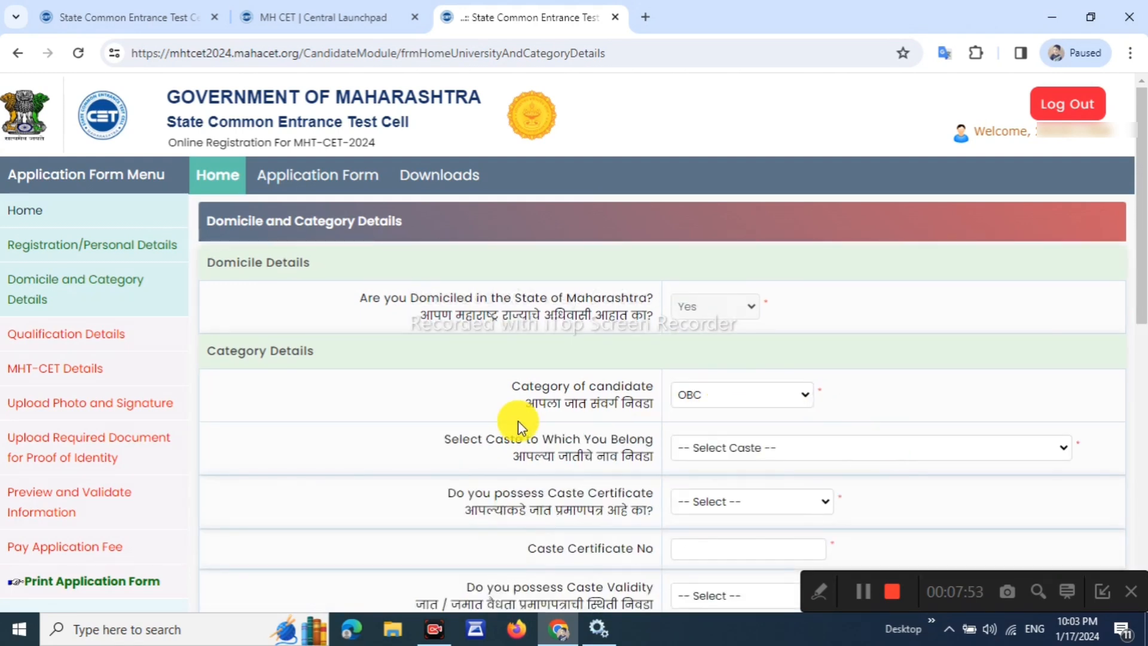
drag(471, 439, 788, 445)
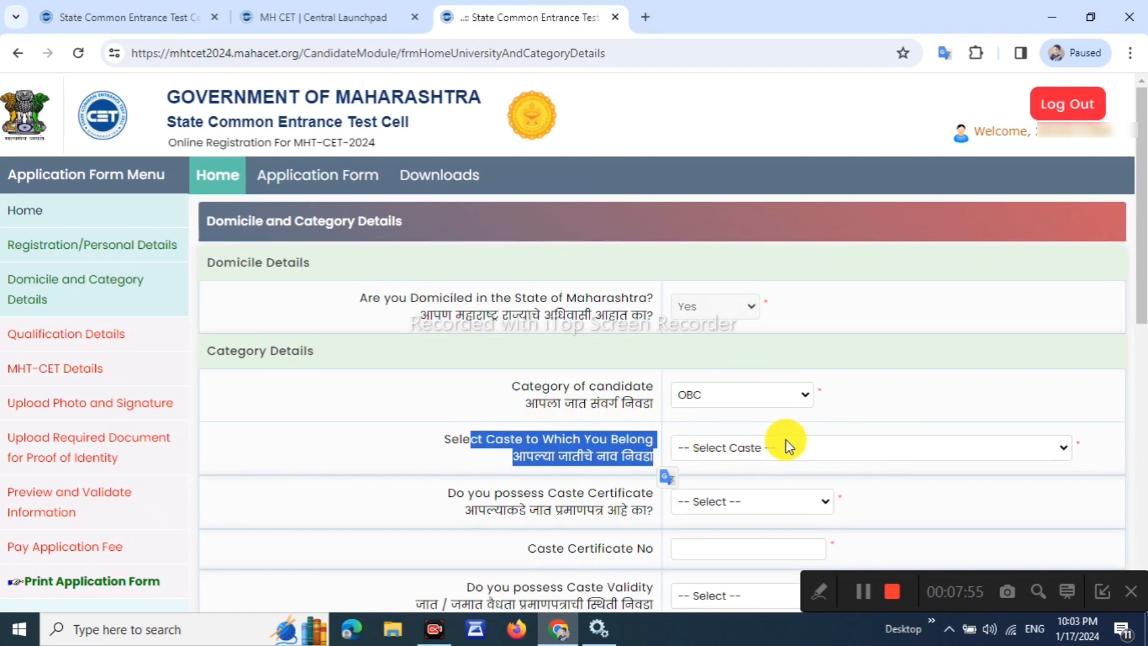
click(801, 455)
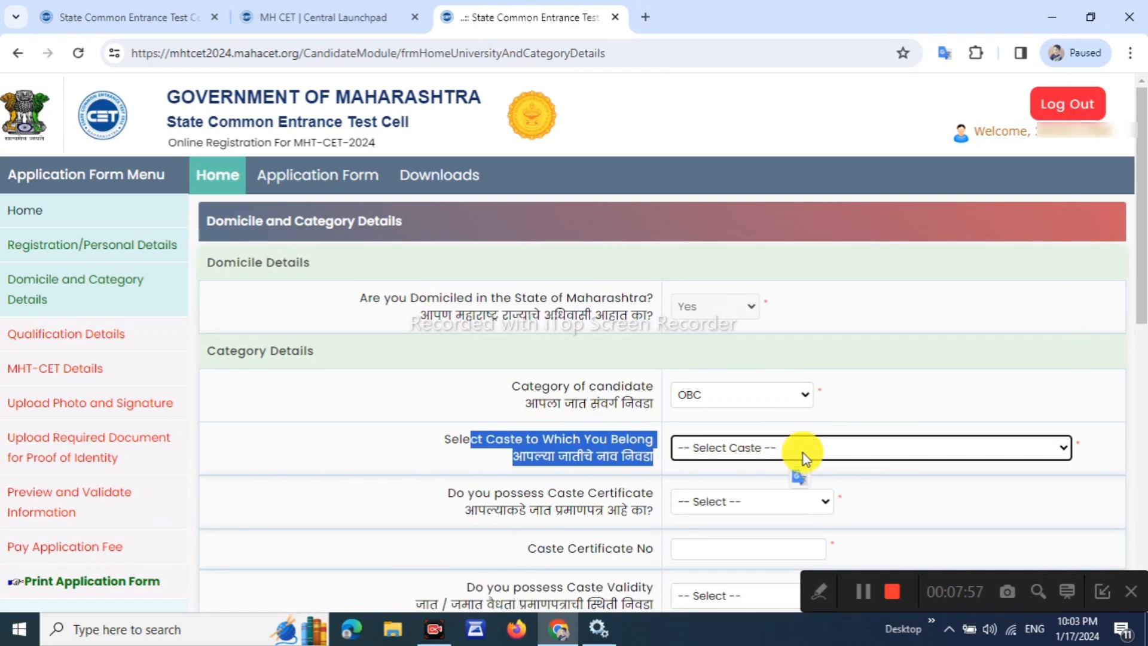
scroll(823, 329, down, 20)
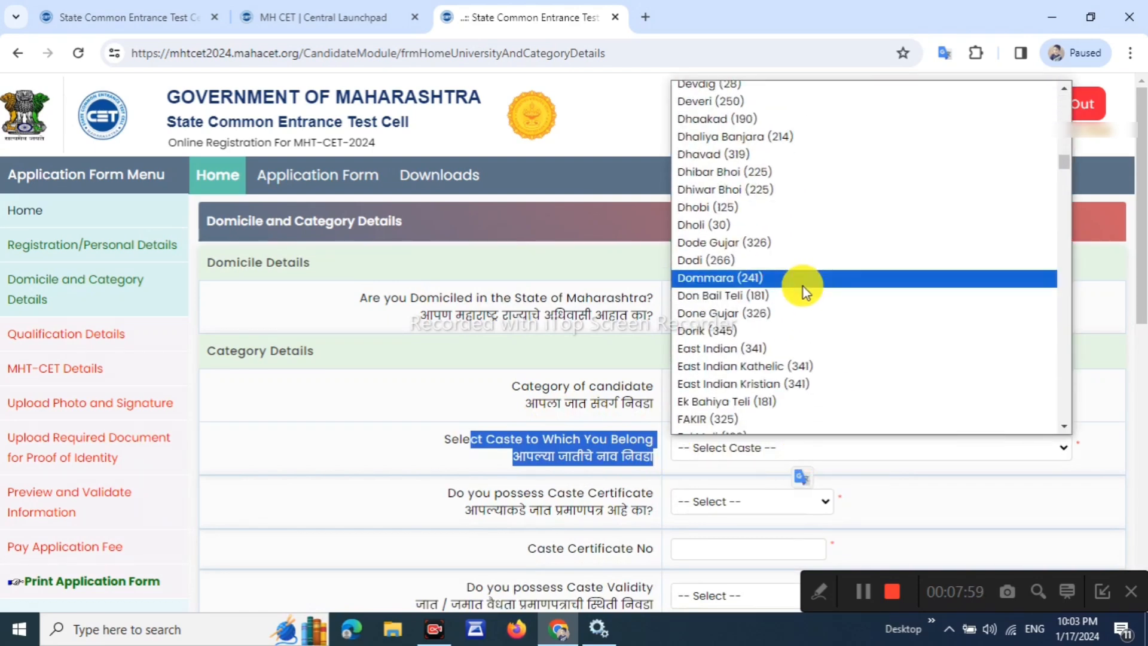
scroll(798, 274, up, 20)
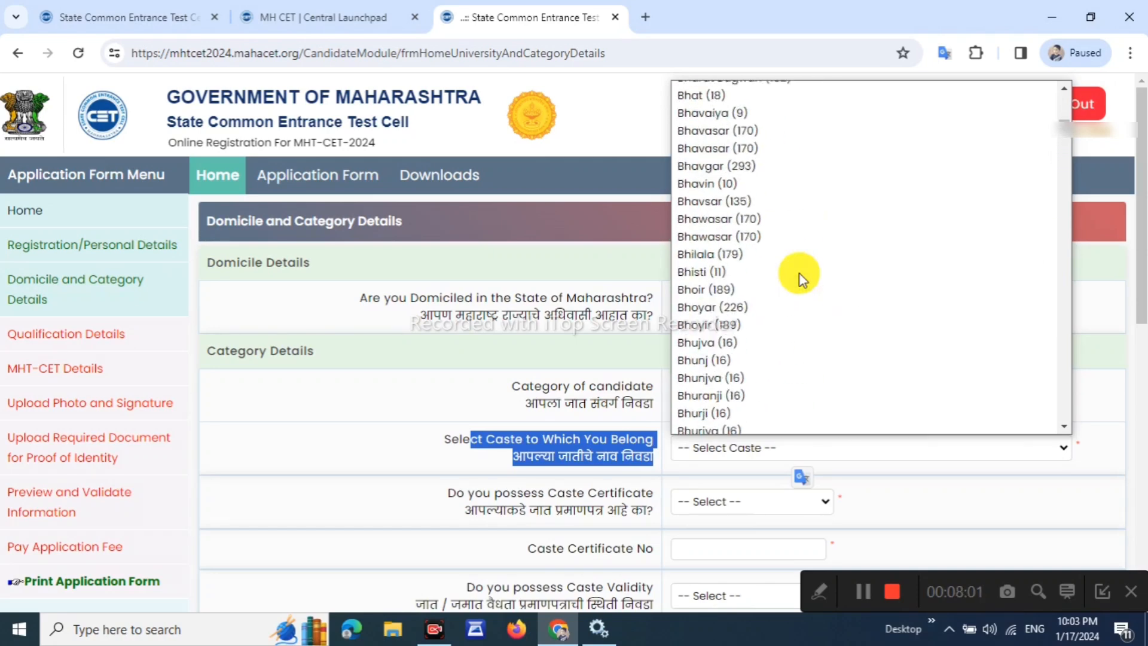
scroll(823, 238, down, 5)
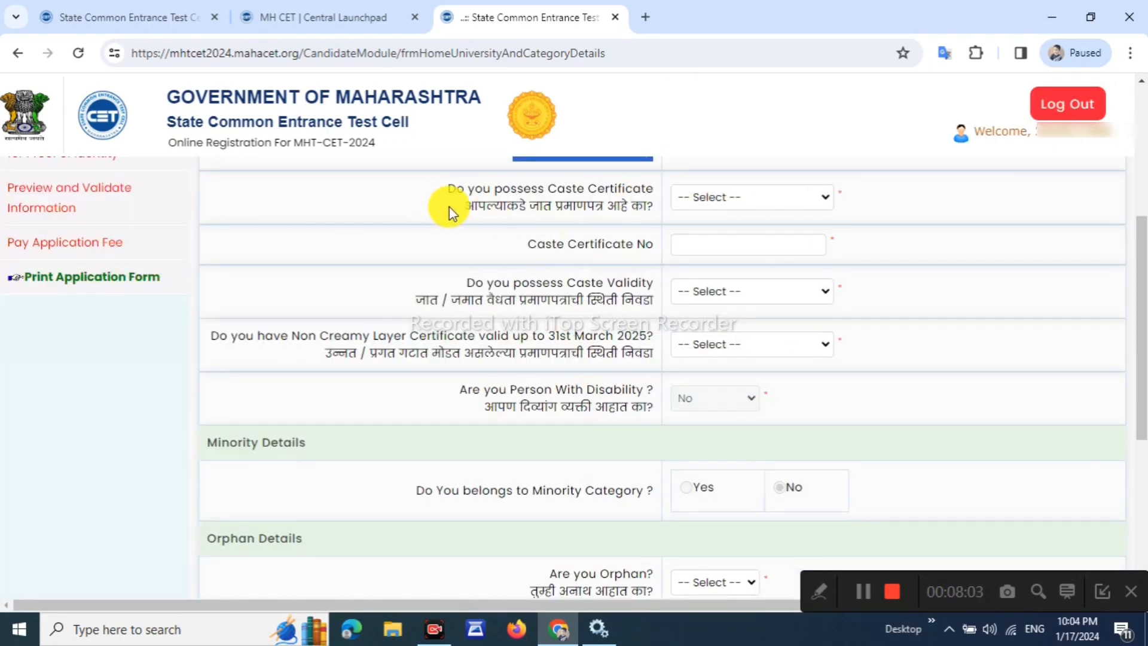
Step: Answer caste certificate Available and caste validity Not Applied
drag(443, 210, 562, 206)
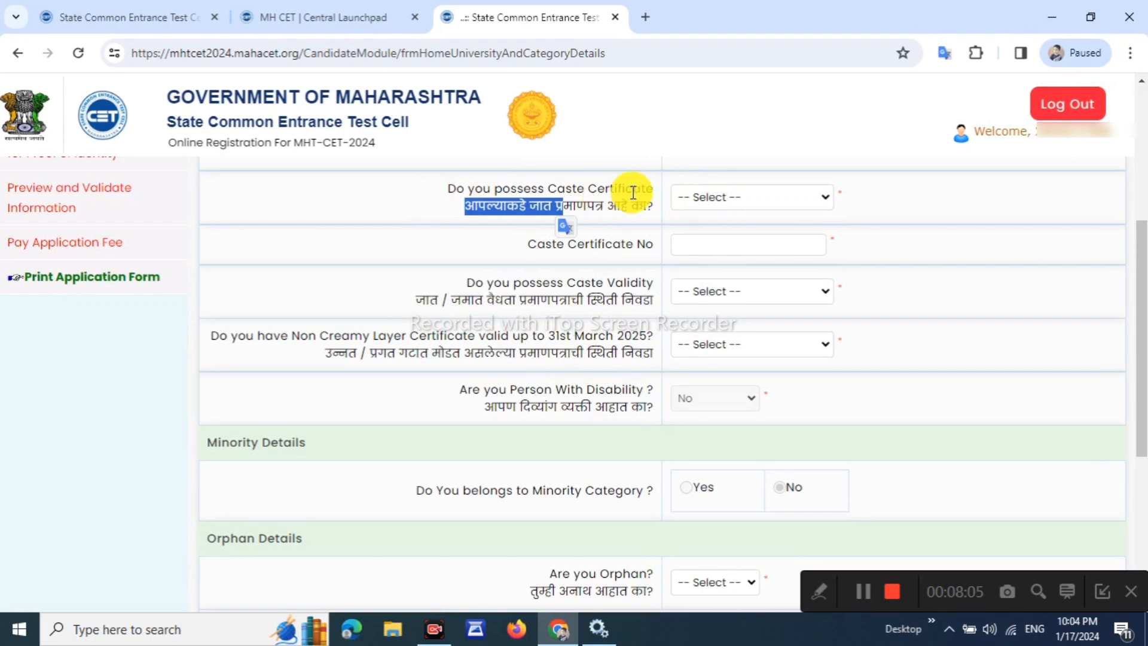
click(771, 203)
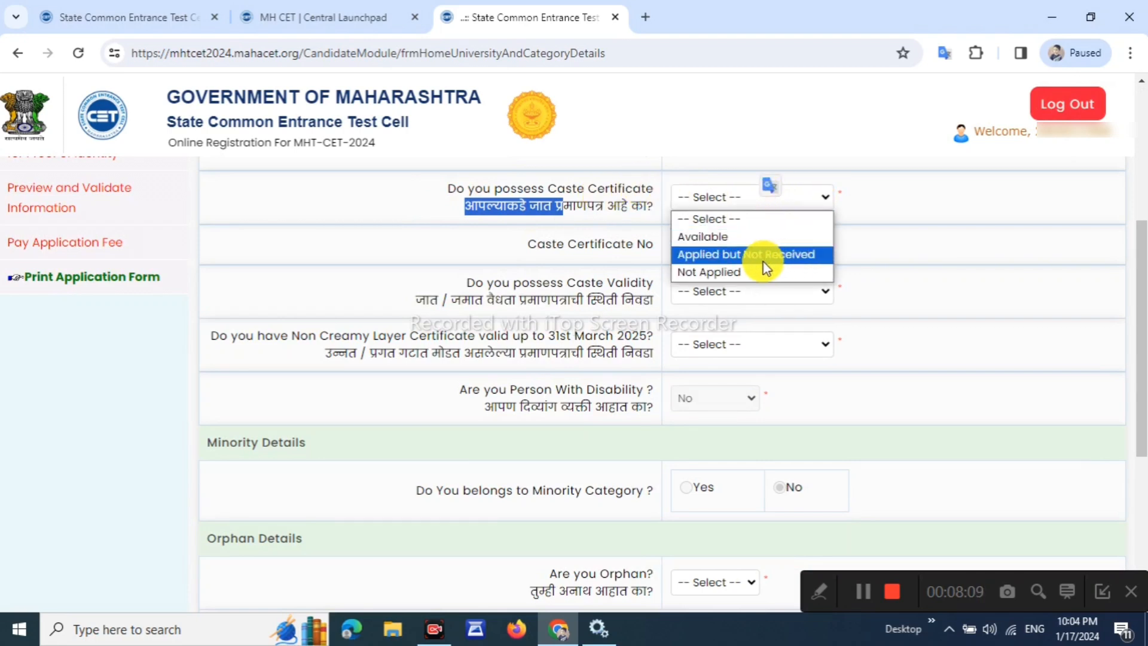
click(743, 236)
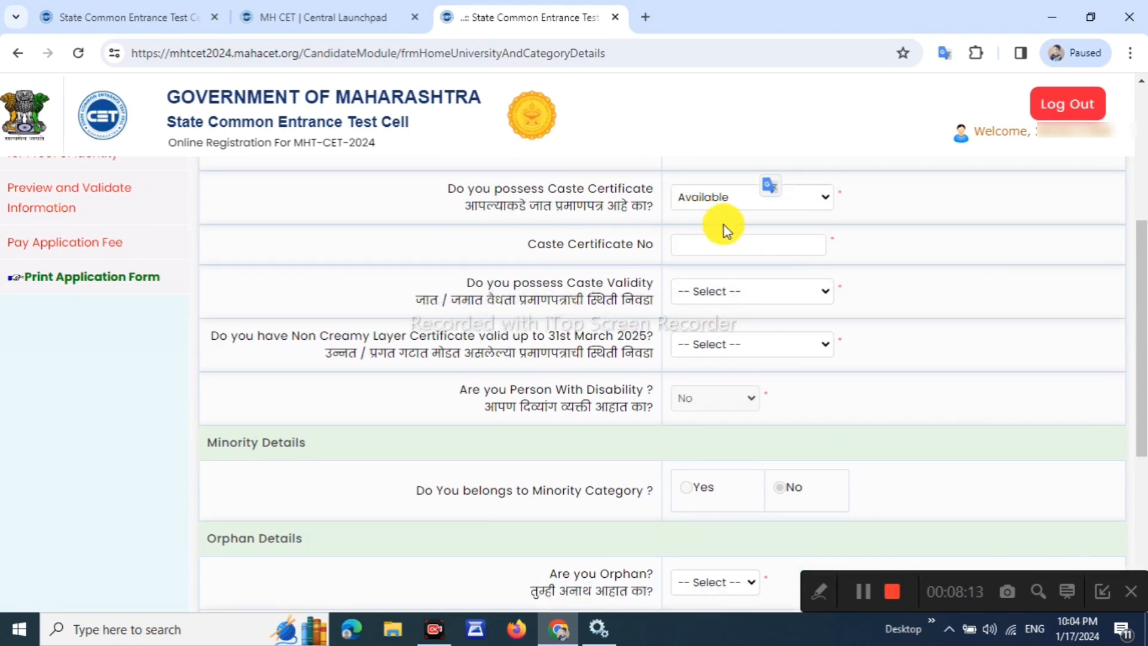
drag(539, 246, 615, 245)
click(615, 245)
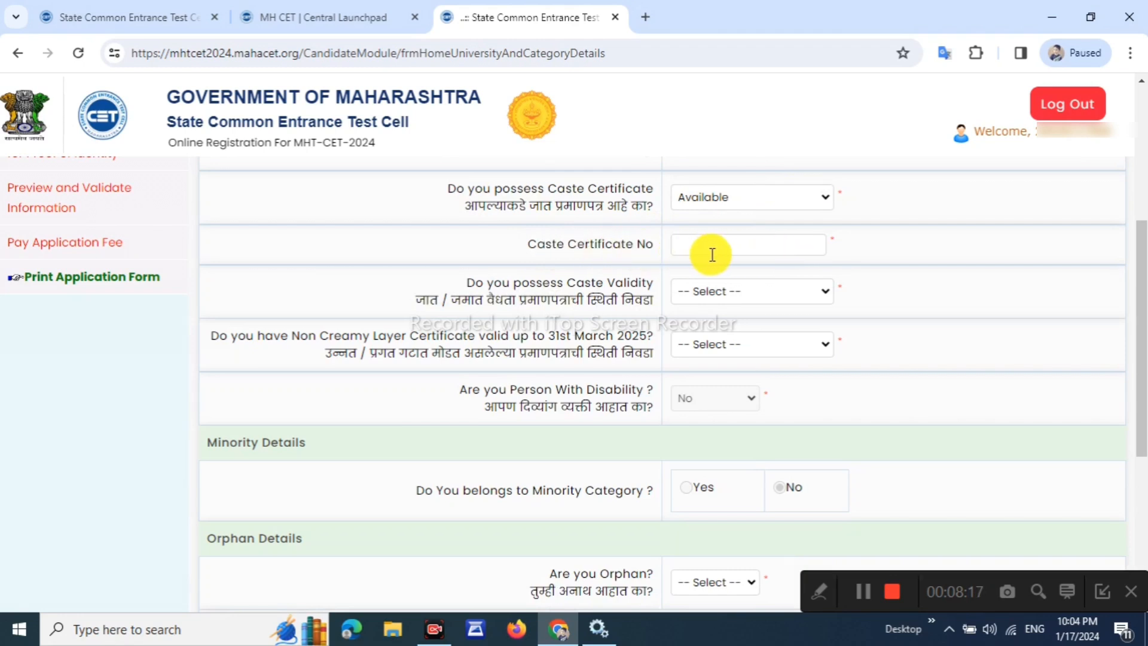
drag(476, 279, 639, 281)
click(759, 299)
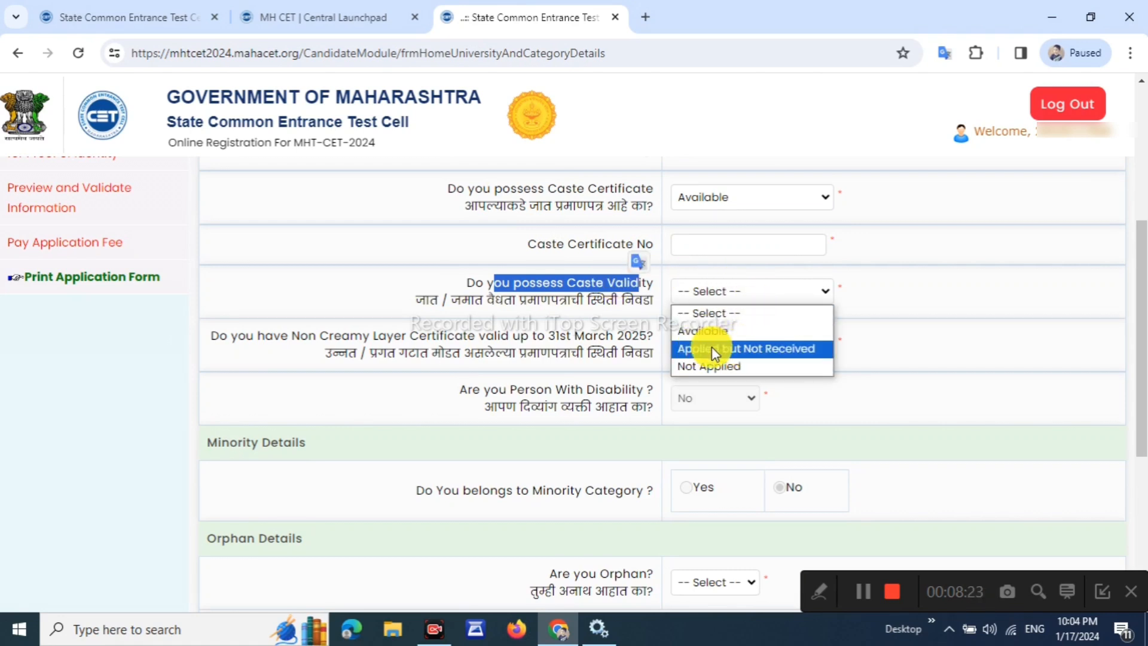
click(714, 366)
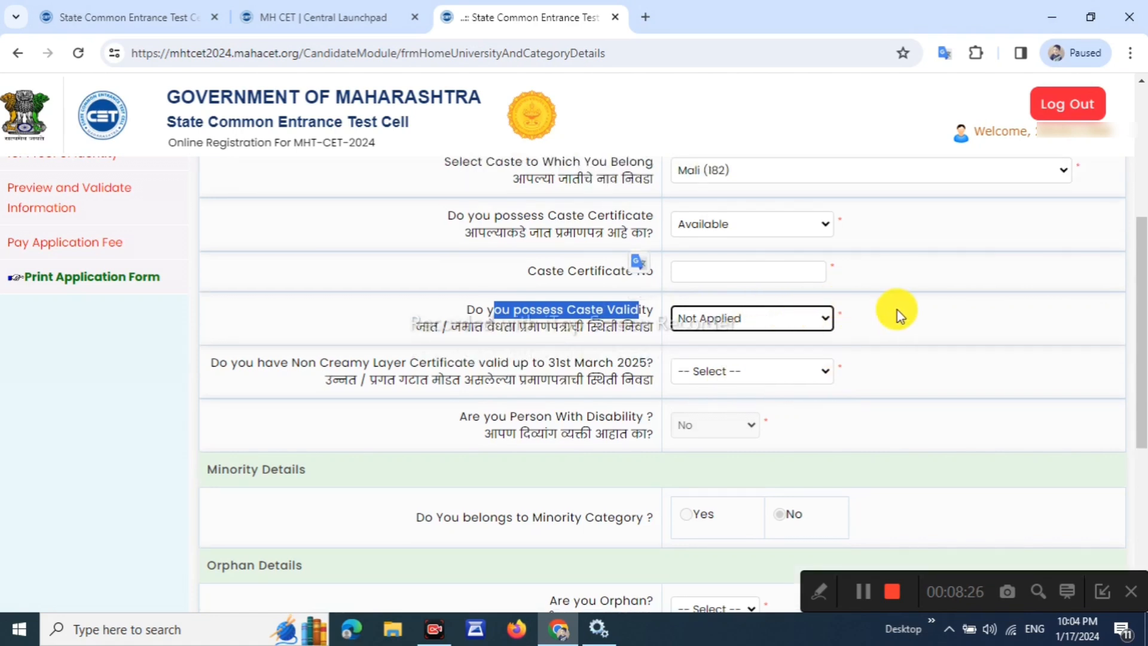
click(956, 333)
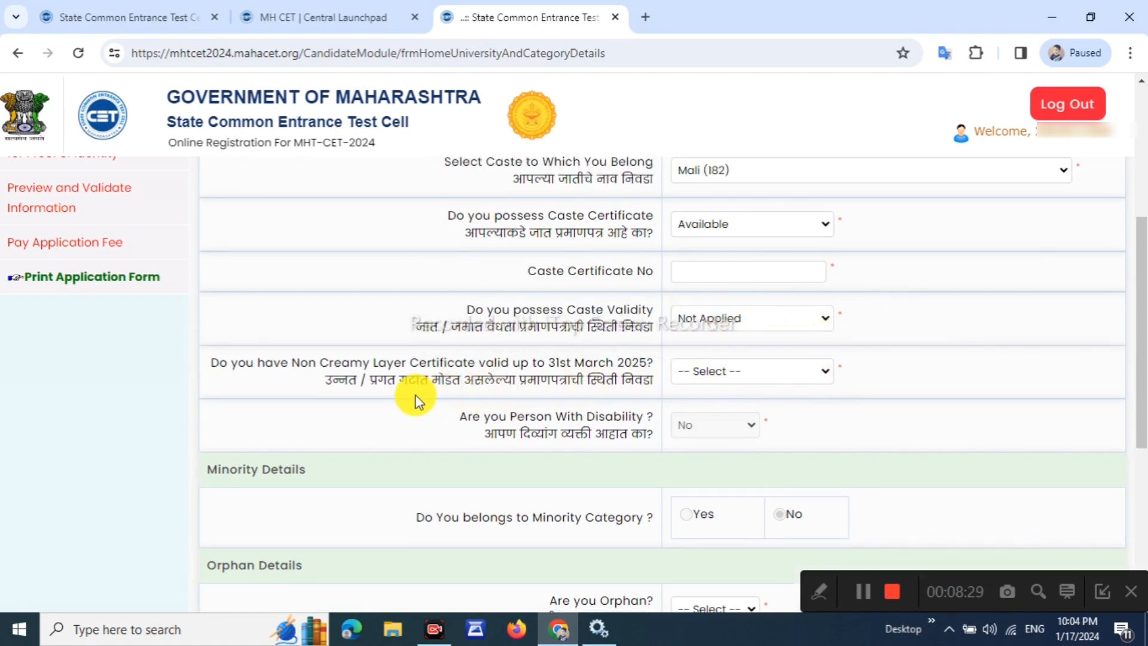
Step: Set the Non Creamy Layer certificate to Available and the orphan question to No
drag(231, 363, 739, 381)
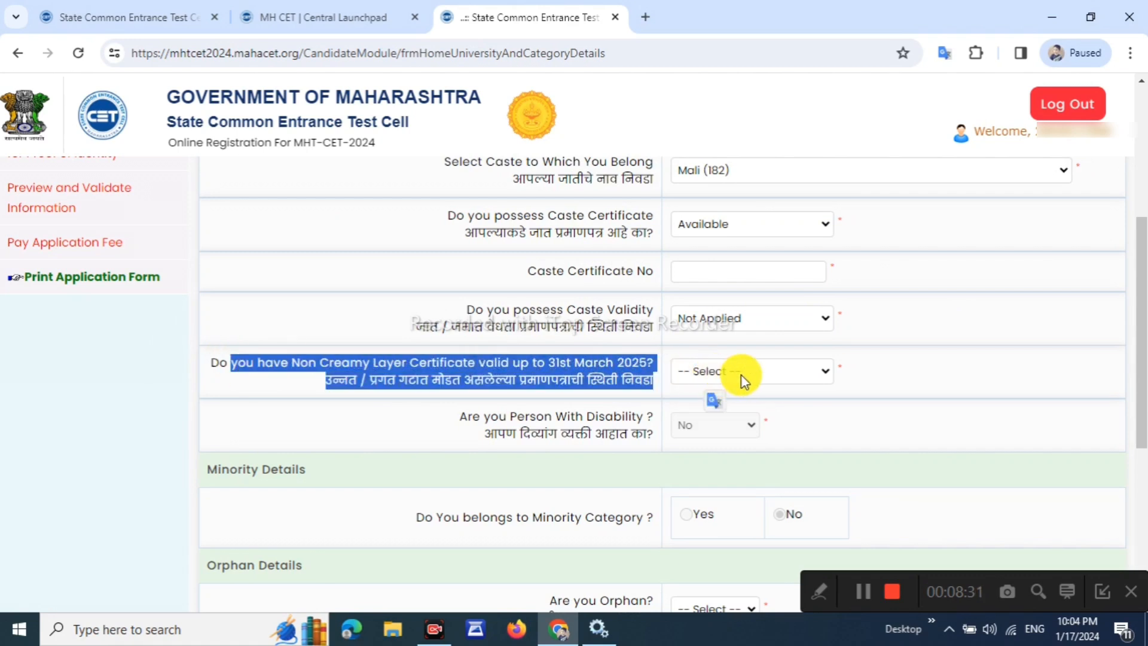
click(740, 377)
click(727, 418)
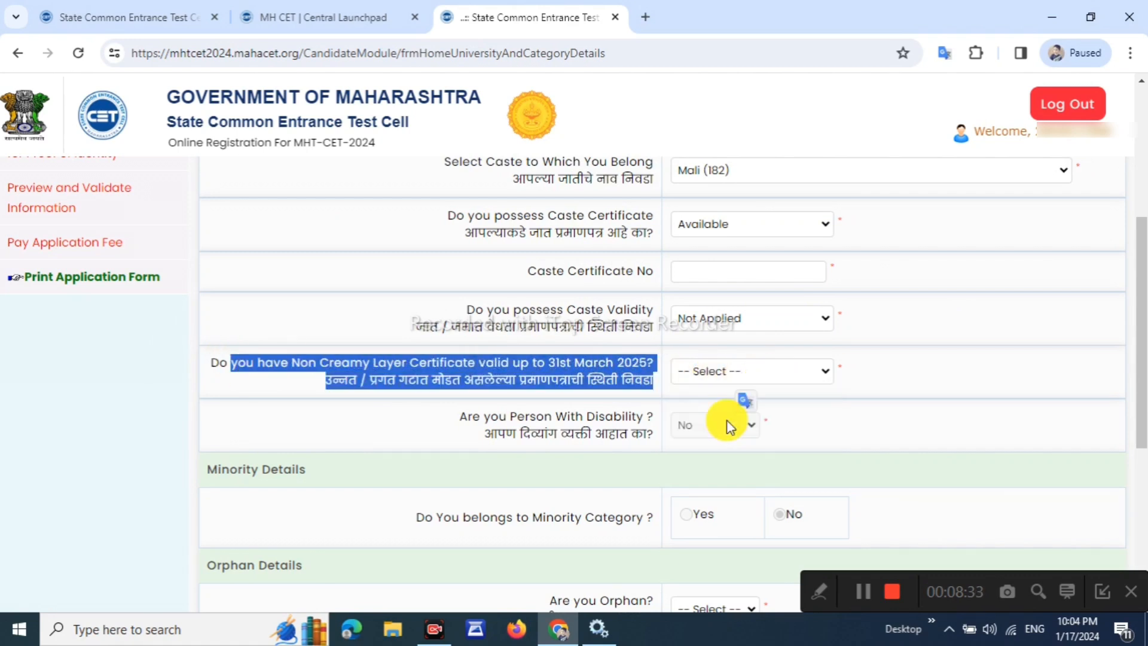
click(738, 372)
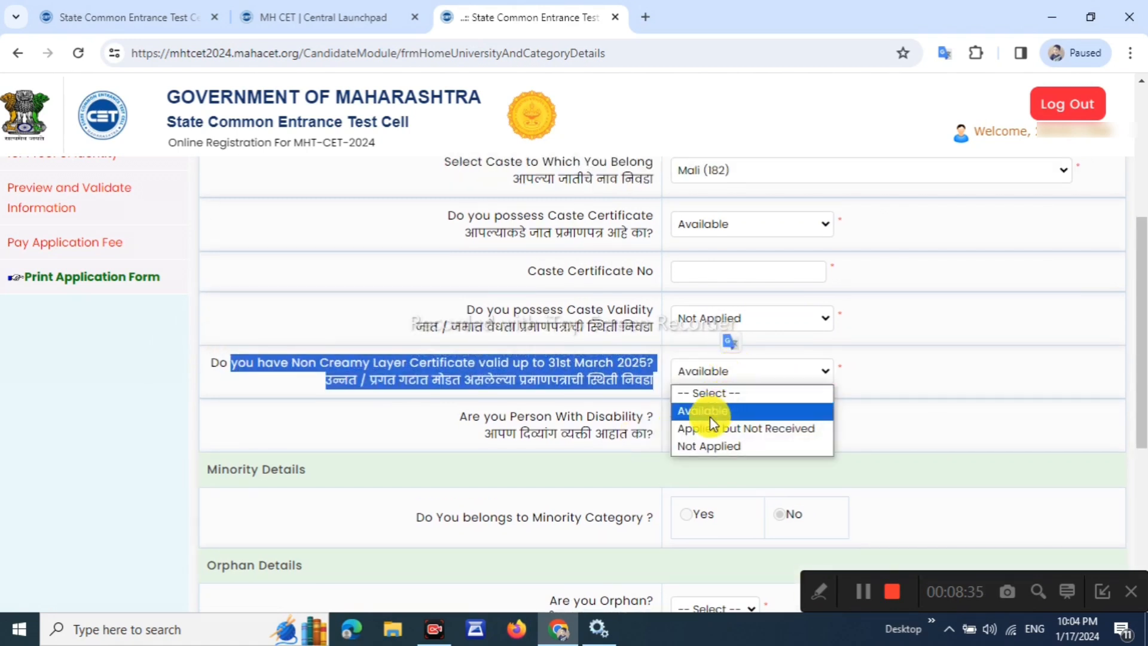
click(729, 417)
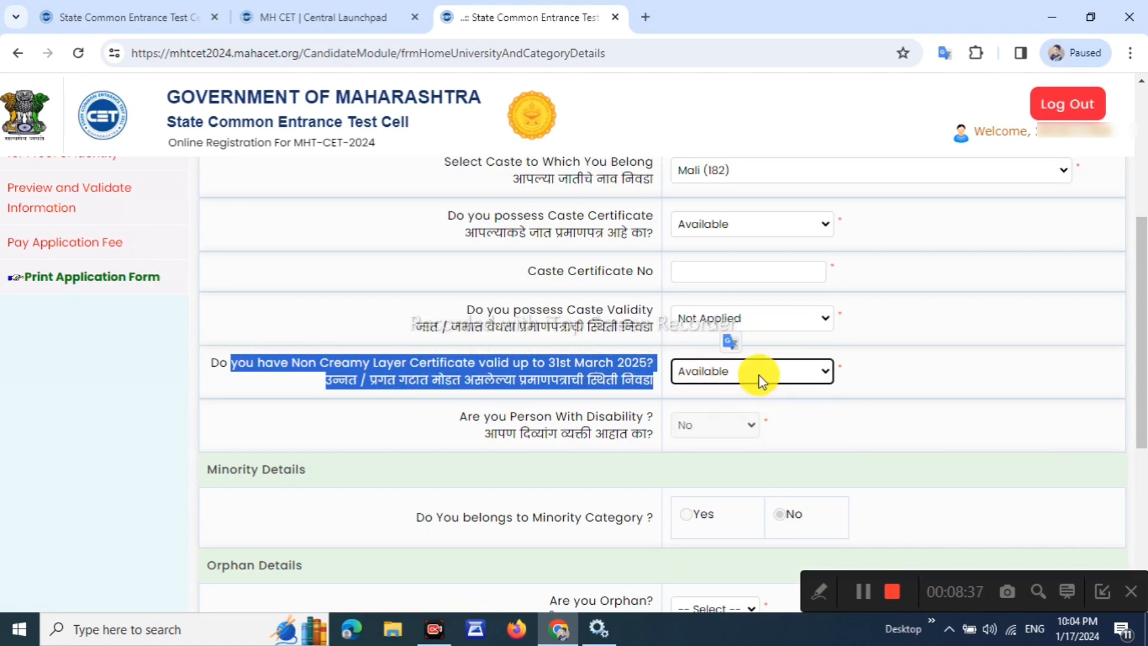
click(776, 376)
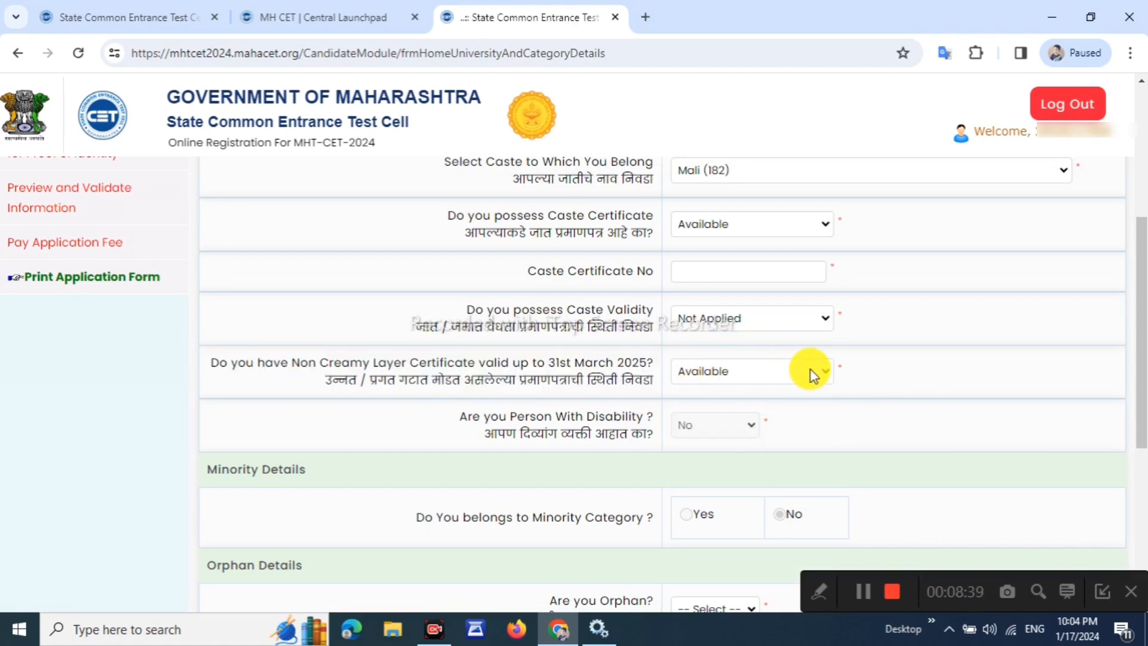
scroll(812, 365, down, 1)
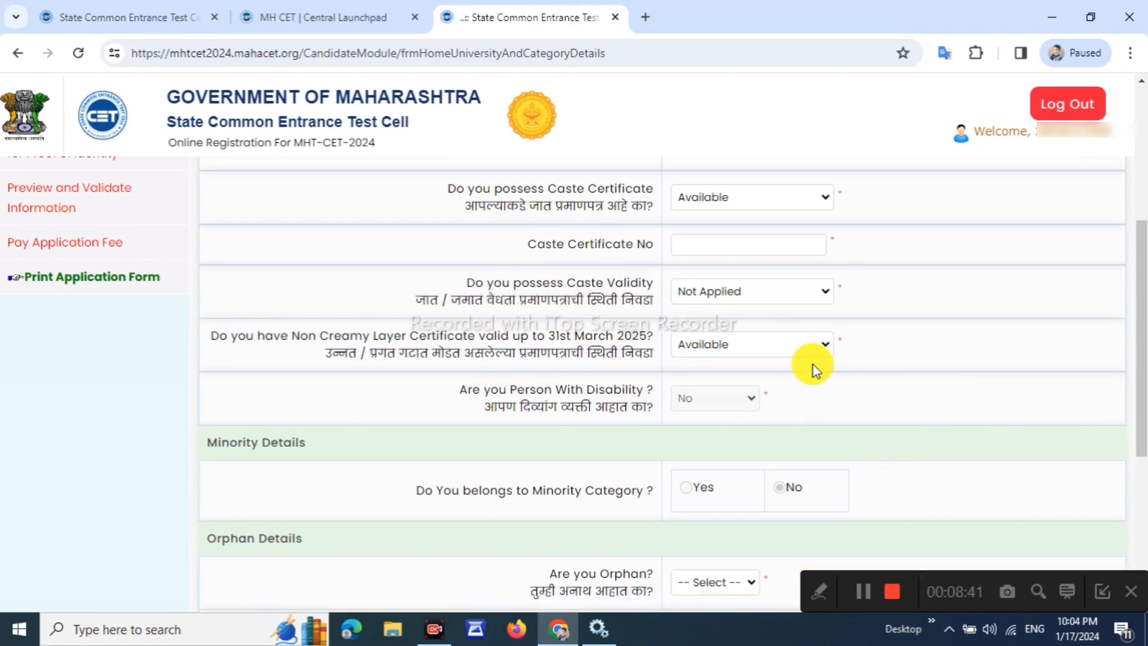
scroll(815, 364, down, 3)
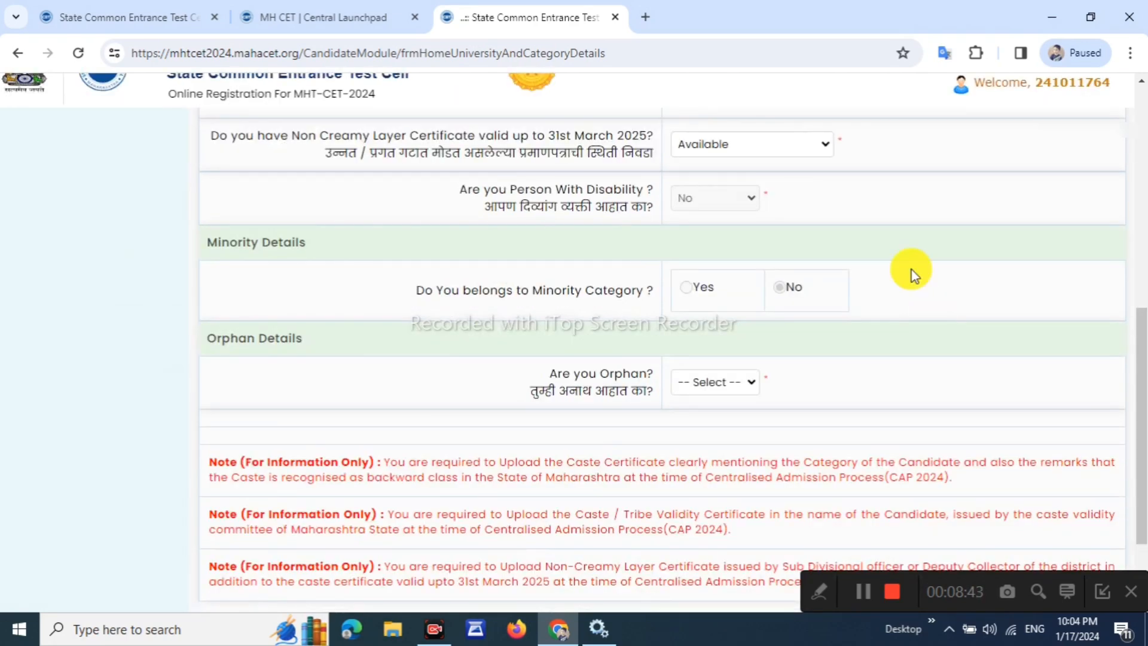
scroll(655, 328, down, 1)
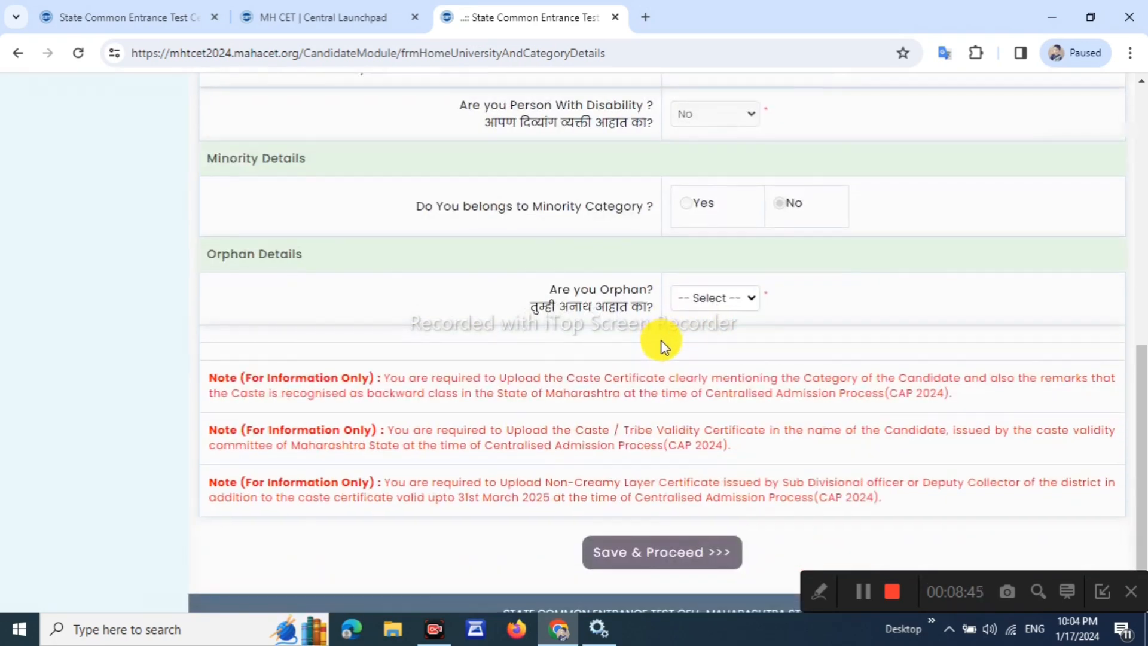
drag(556, 294, 631, 306)
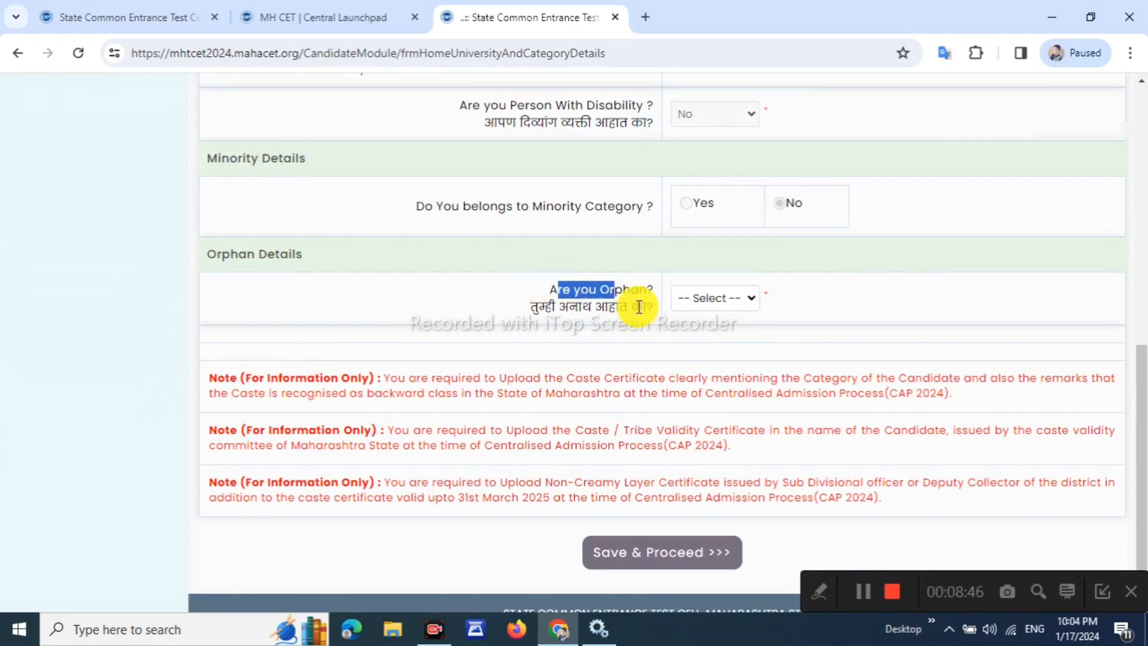
click(750, 299)
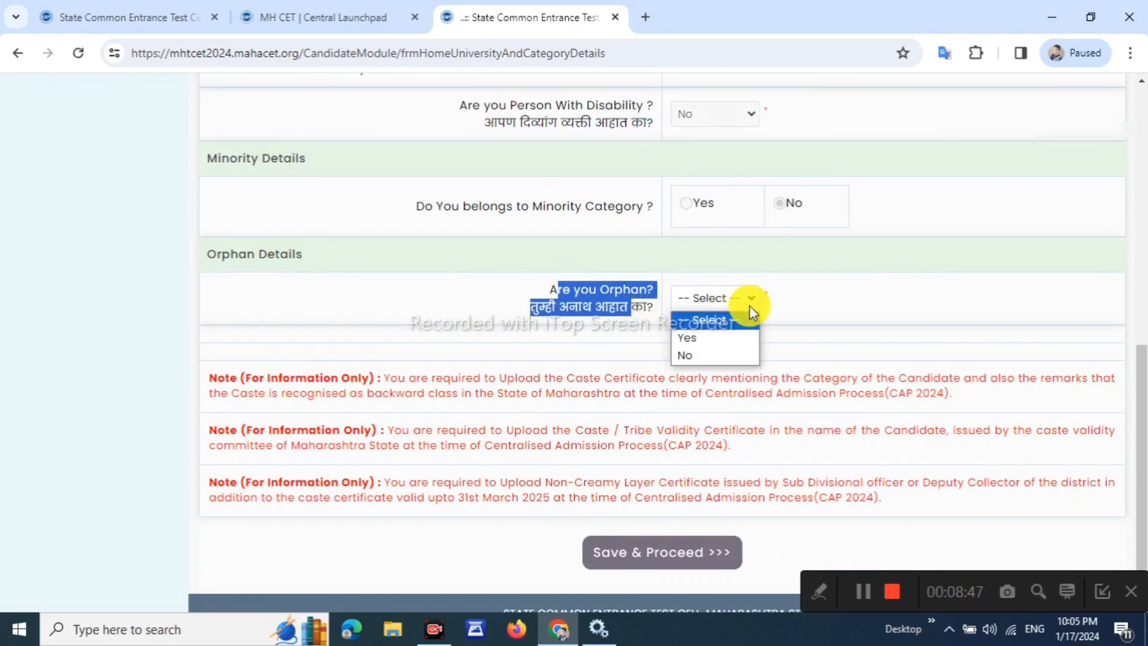
click(717, 356)
scroll(696, 419, down, 1)
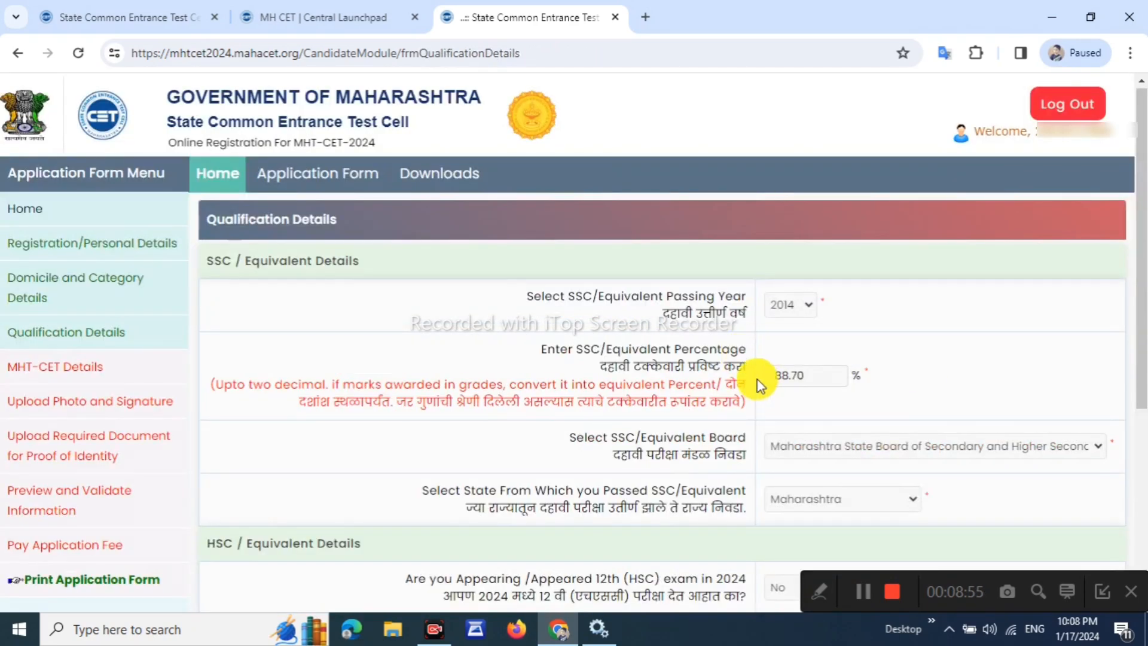
Step: Review the pre-filled SSC 2014 qualification details and save them with Save & Proceed
scroll(758, 379, down, 1)
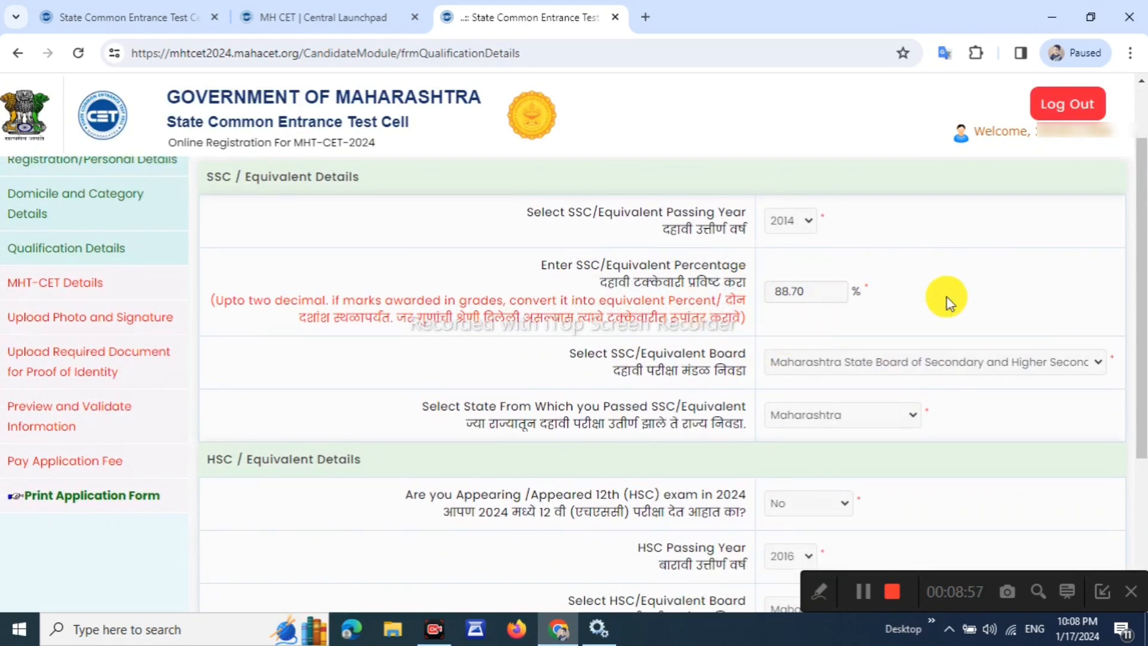
scroll(971, 294, down, 2)
scroll(969, 292, down, 1)
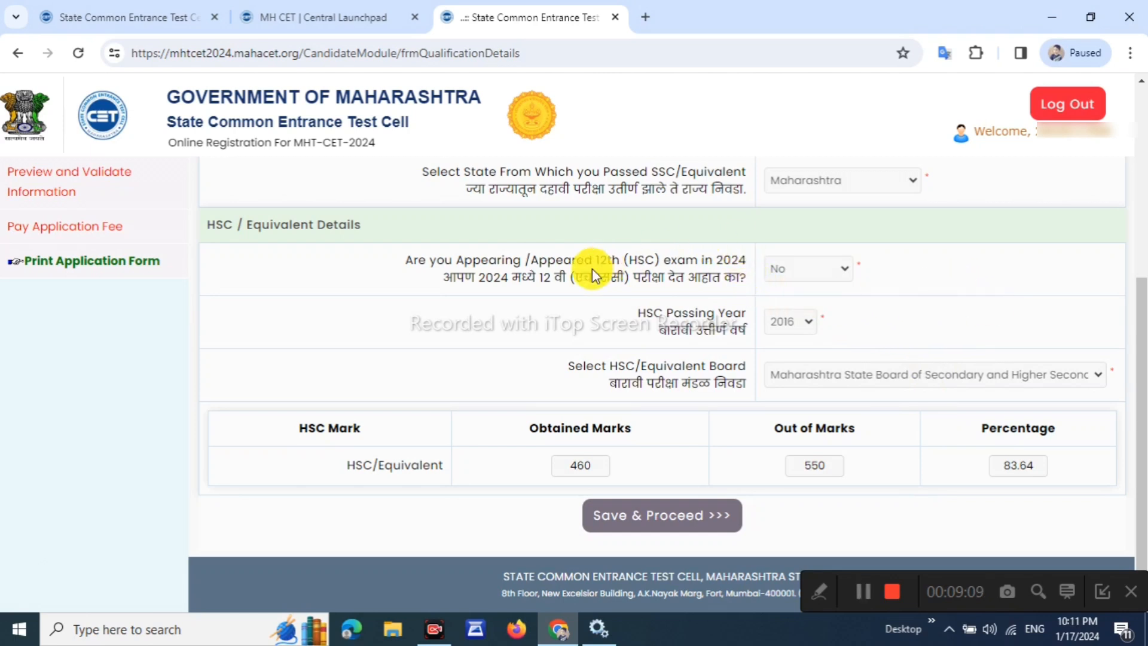
drag(649, 266, 820, 307)
click(978, 277)
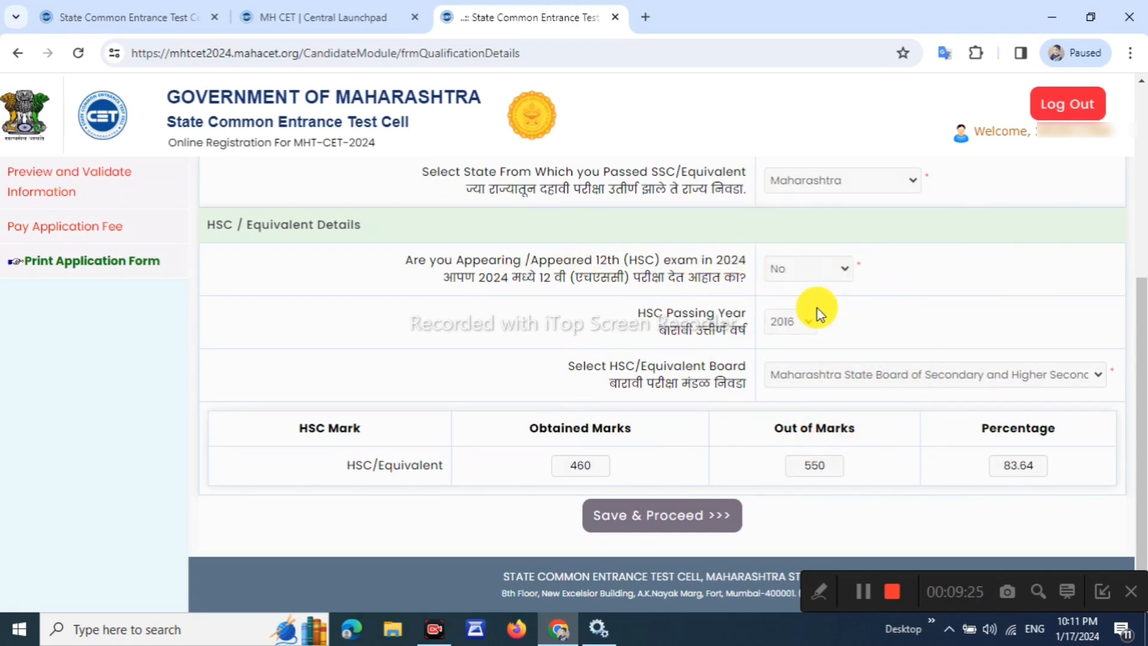
click(691, 524)
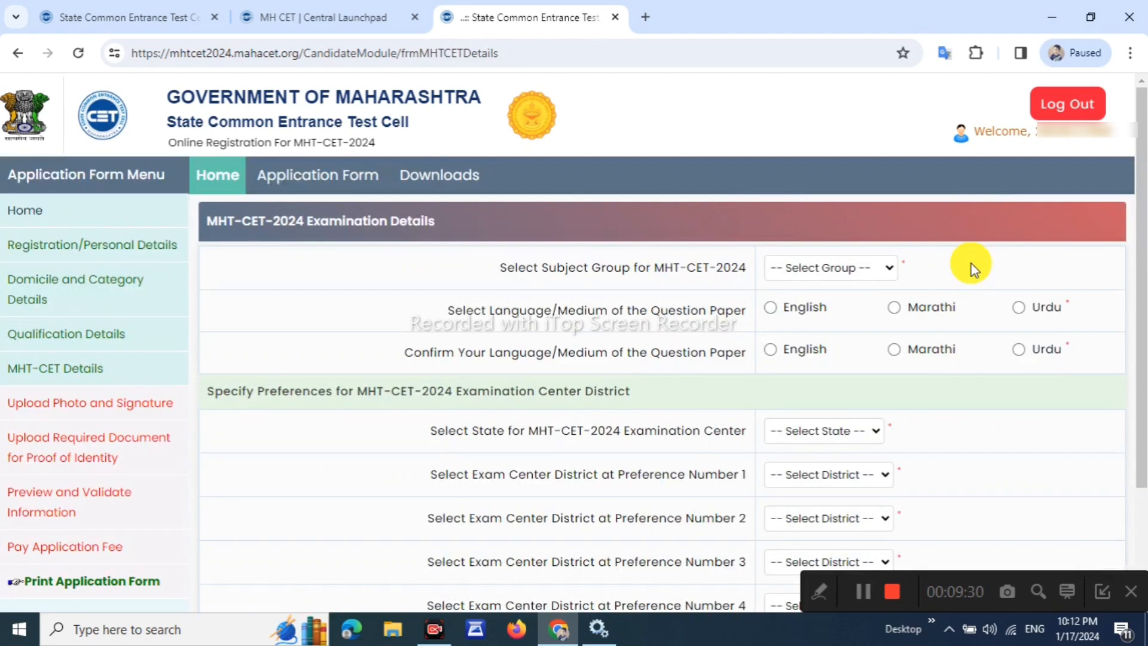
Step: Choose Both (PCM and PCB) as the MHT-CET subject group
click(822, 268)
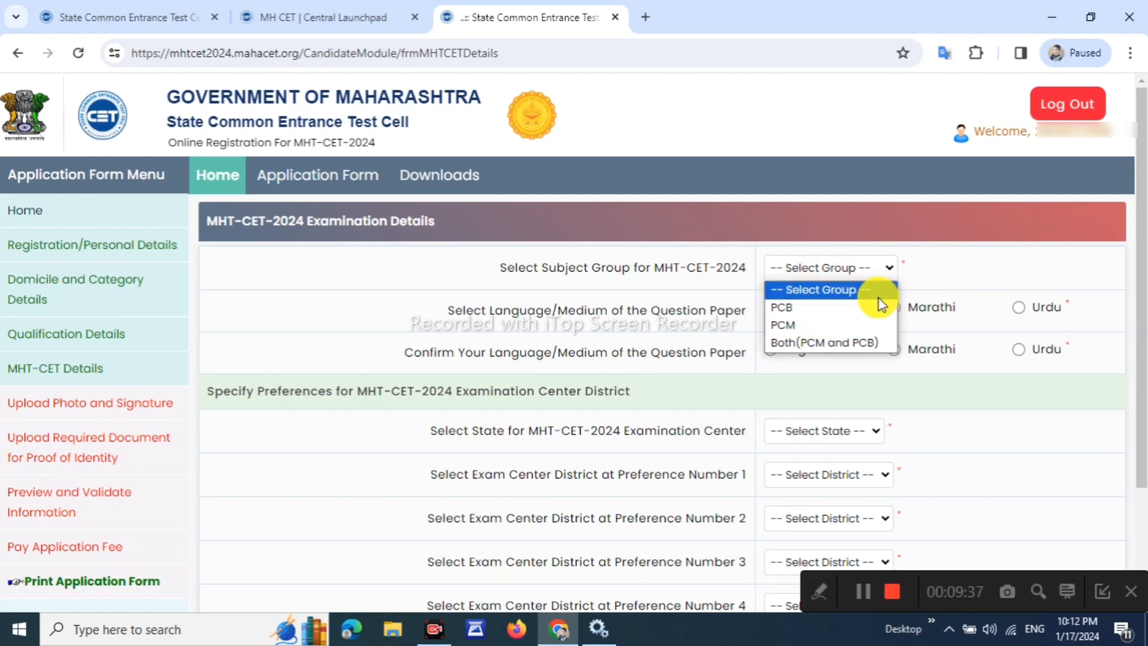
click(848, 264)
click(854, 267)
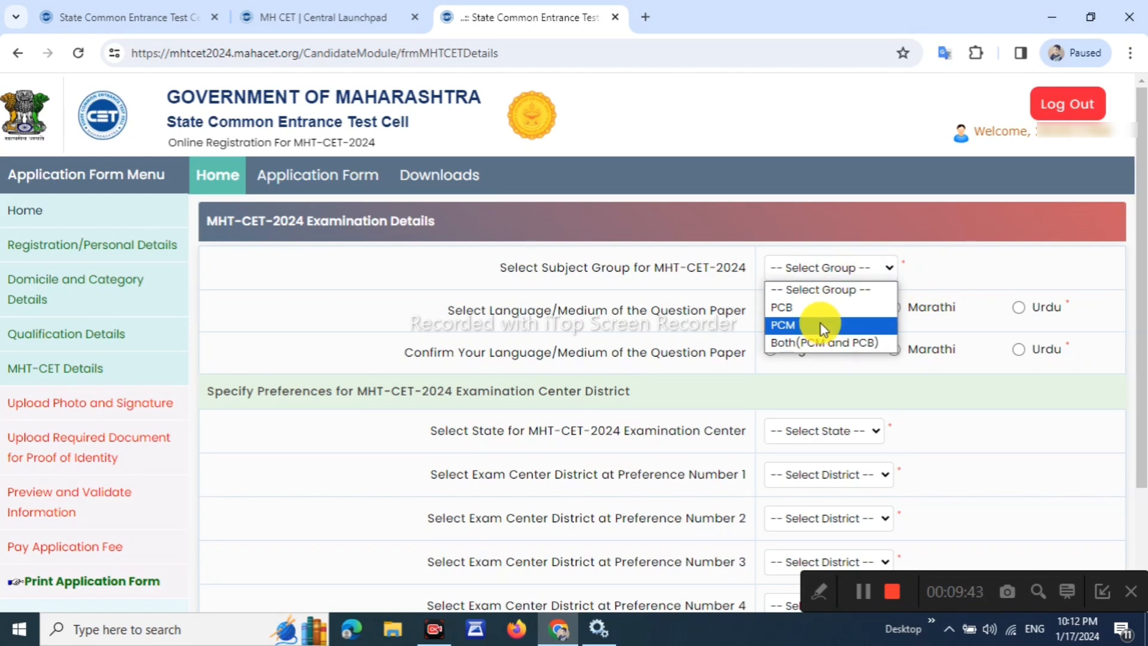
click(844, 342)
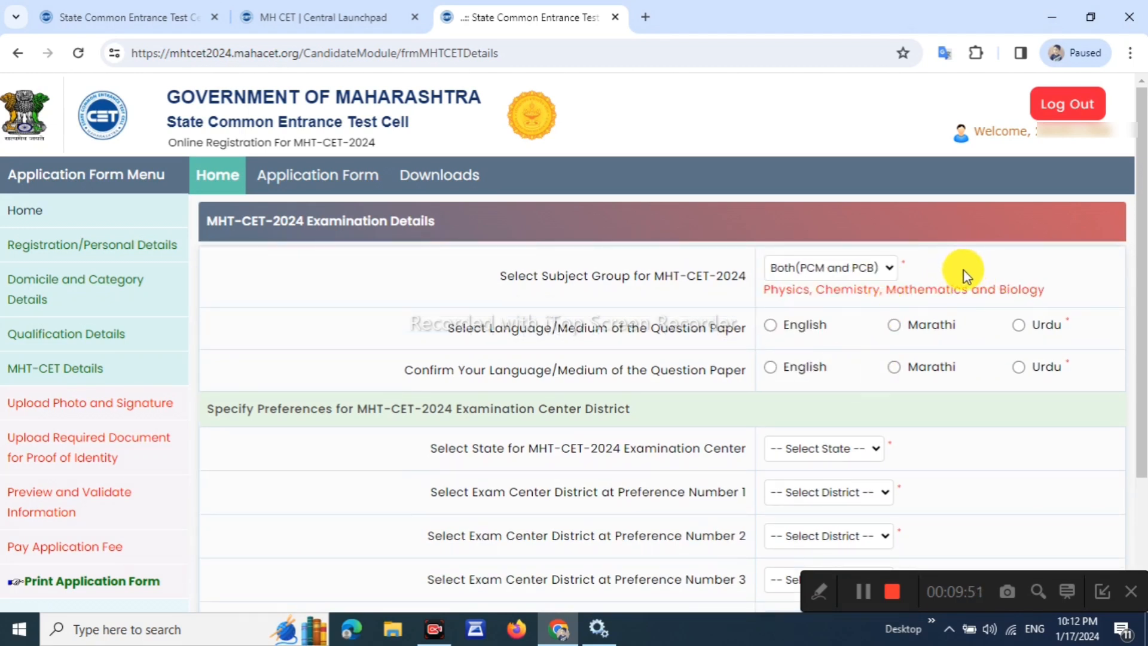
Step: Set the question paper medium to English and confirm English, dismissing the mismatch alerts
drag(474, 328, 725, 327)
click(772, 328)
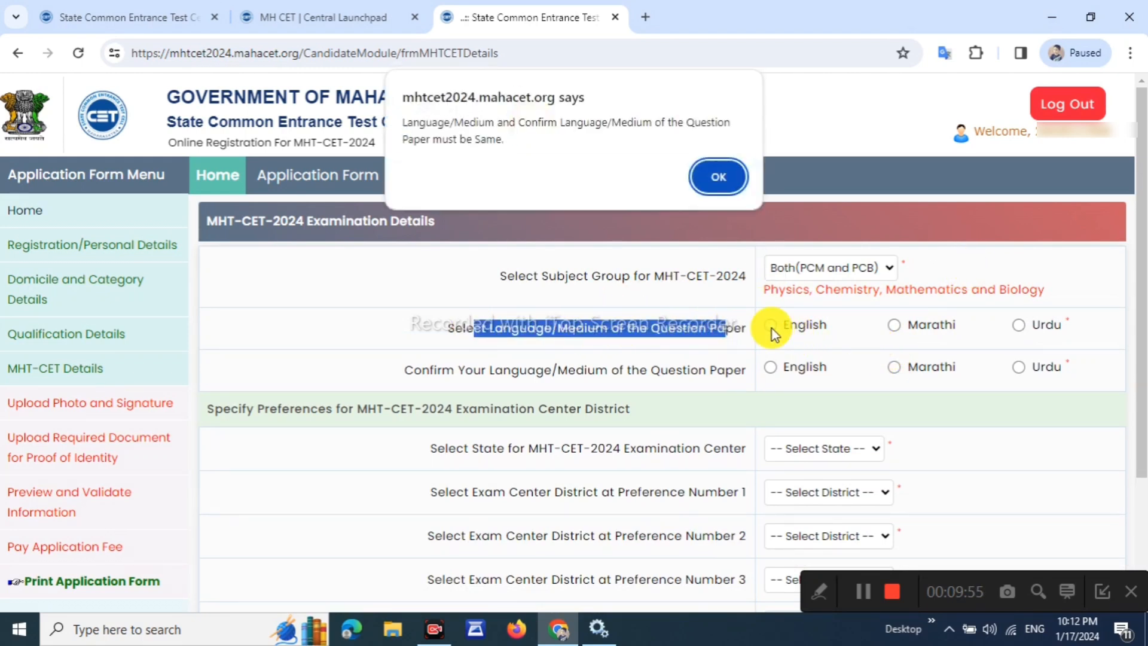
click(735, 176)
click(894, 335)
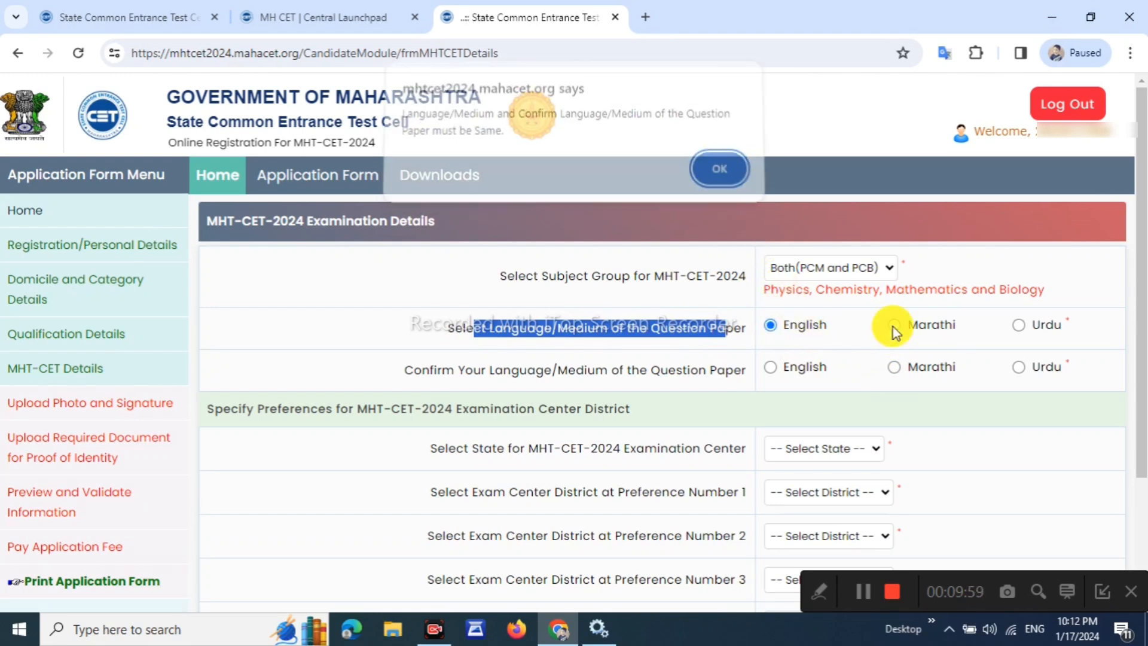
click(720, 178)
click(870, 332)
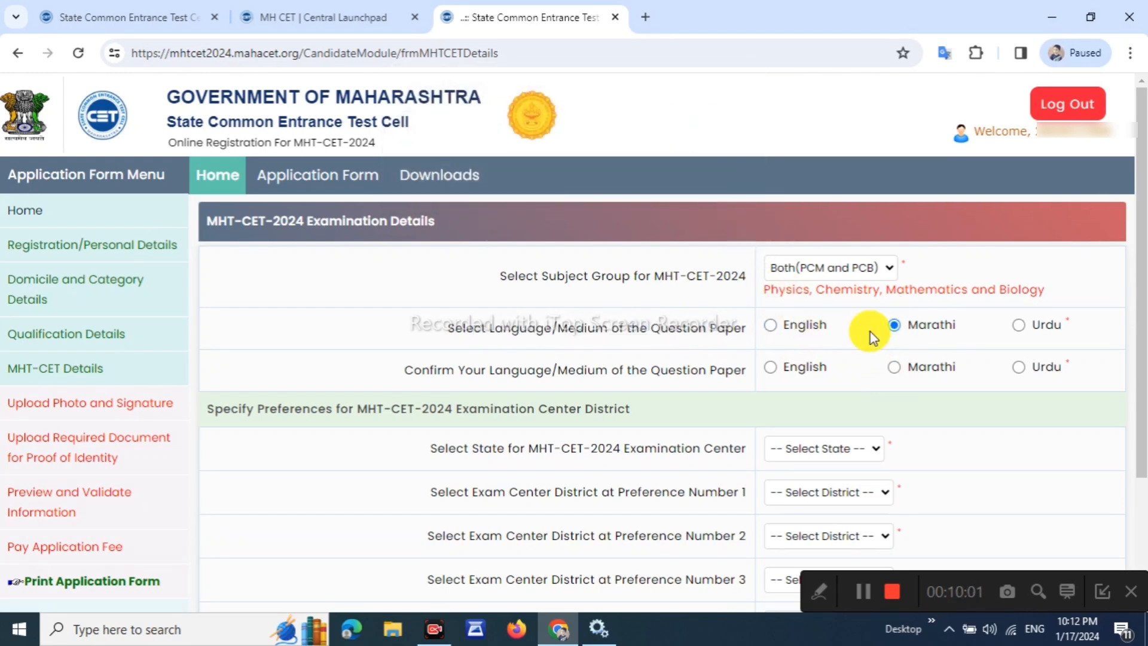
click(769, 326)
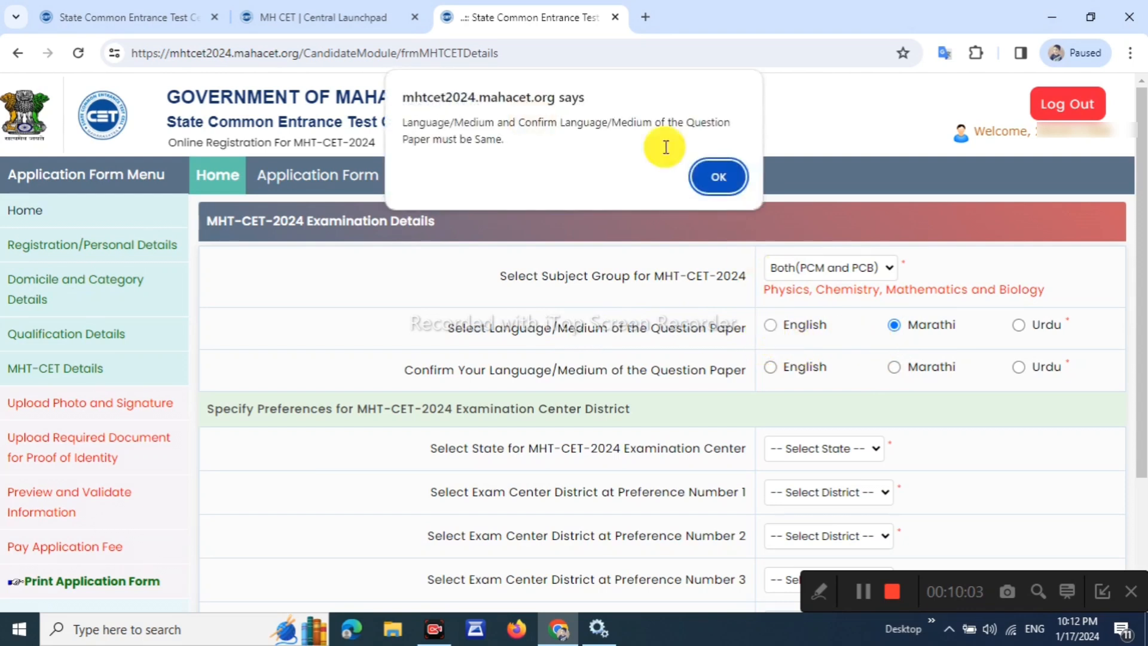
click(719, 163)
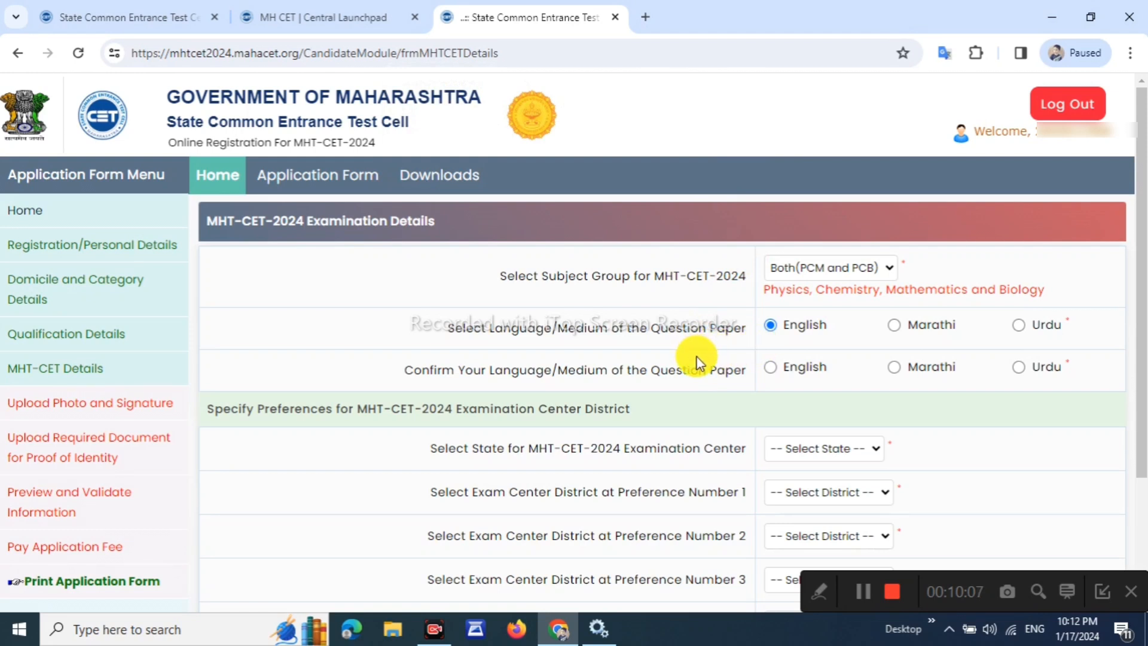
drag(537, 371, 707, 375)
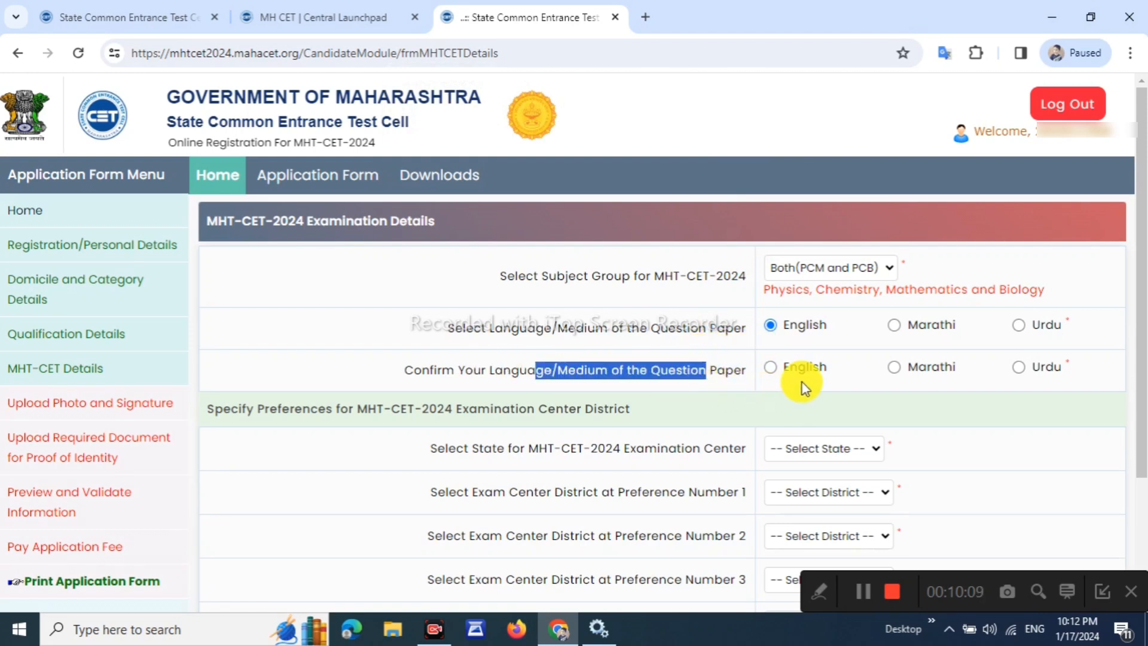
click(793, 378)
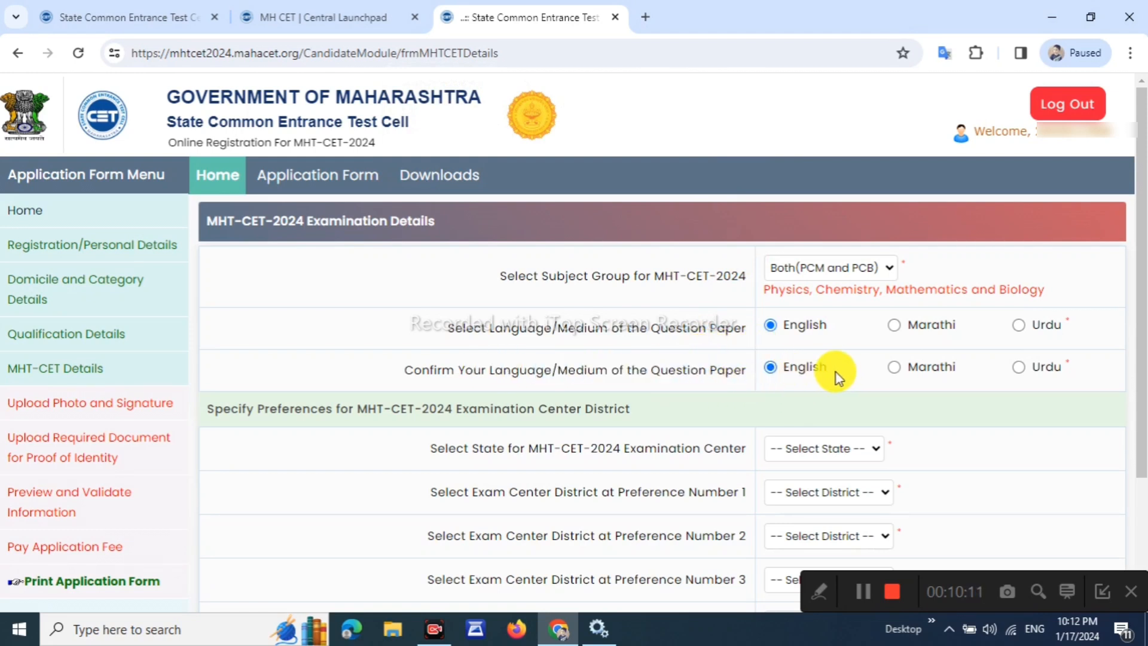
double_click(777, 290)
drag(826, 291, 1022, 292)
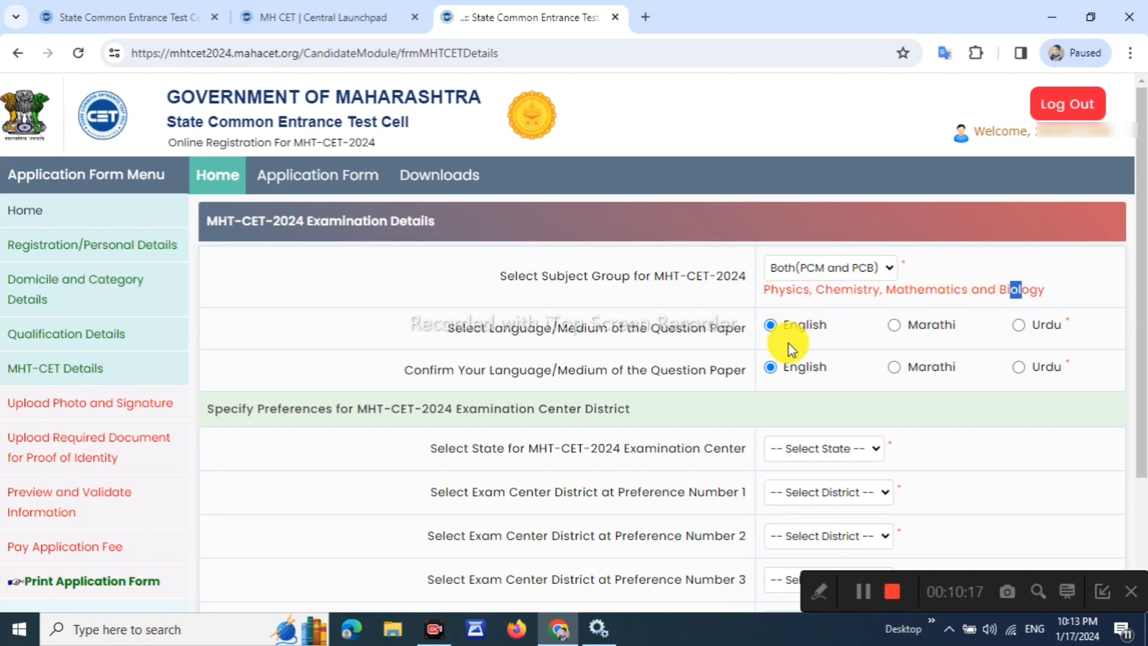
Step: Set the exam centre state to Maharashtra and first district preference to Buldhana
scroll(790, 341, down, 3)
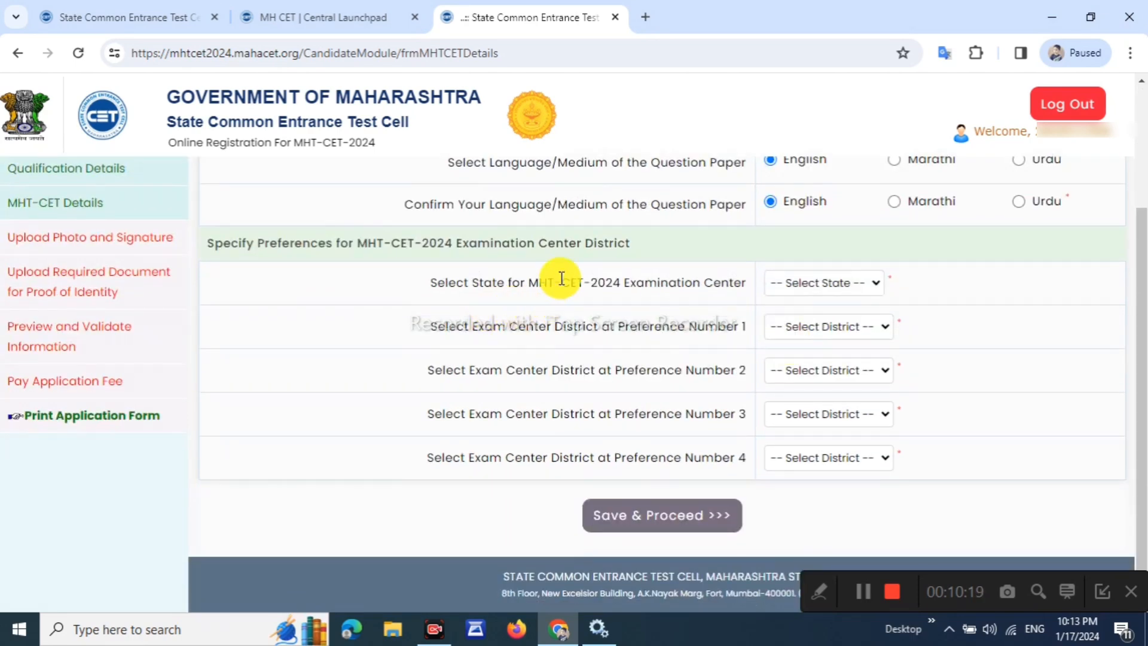
drag(529, 282, 722, 285)
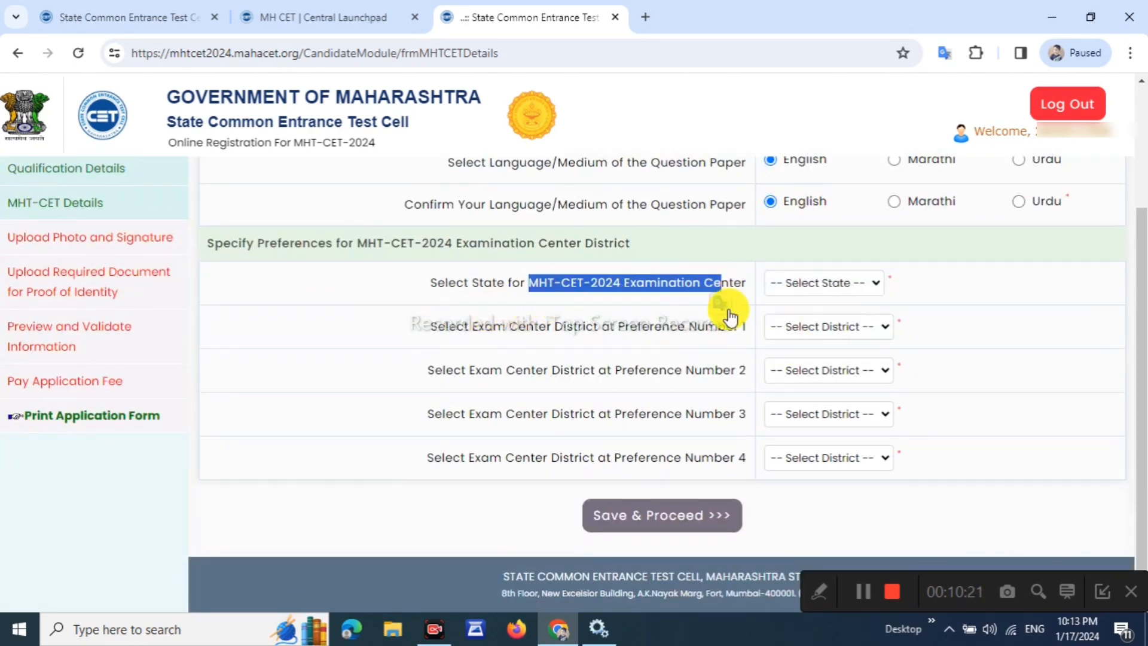
click(817, 285)
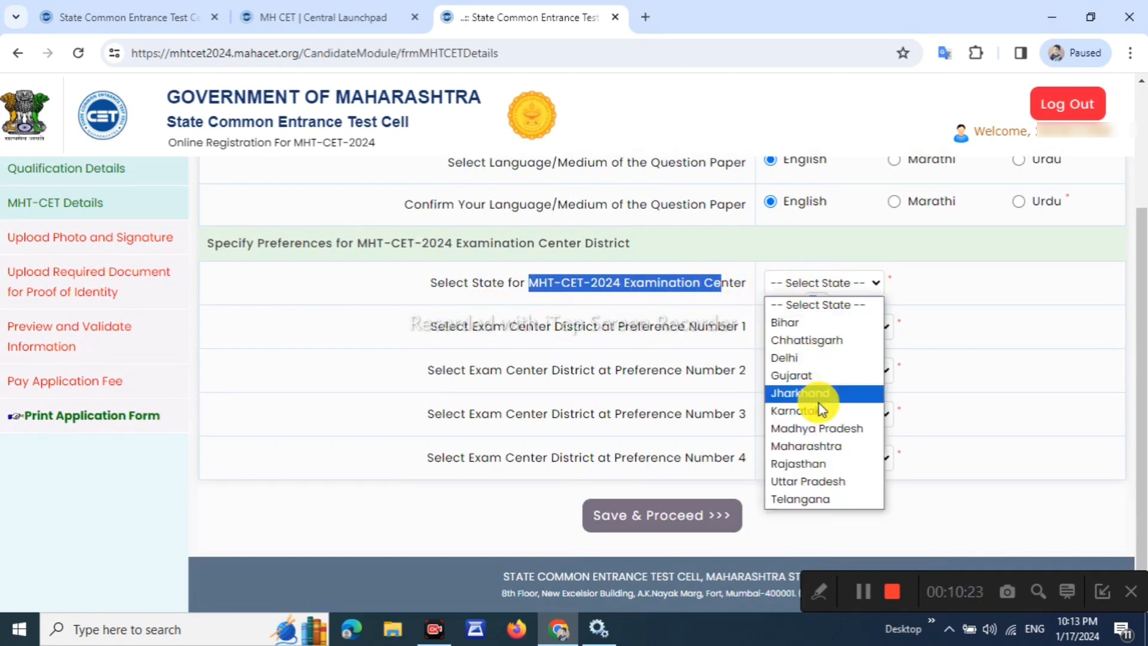
click(807, 447)
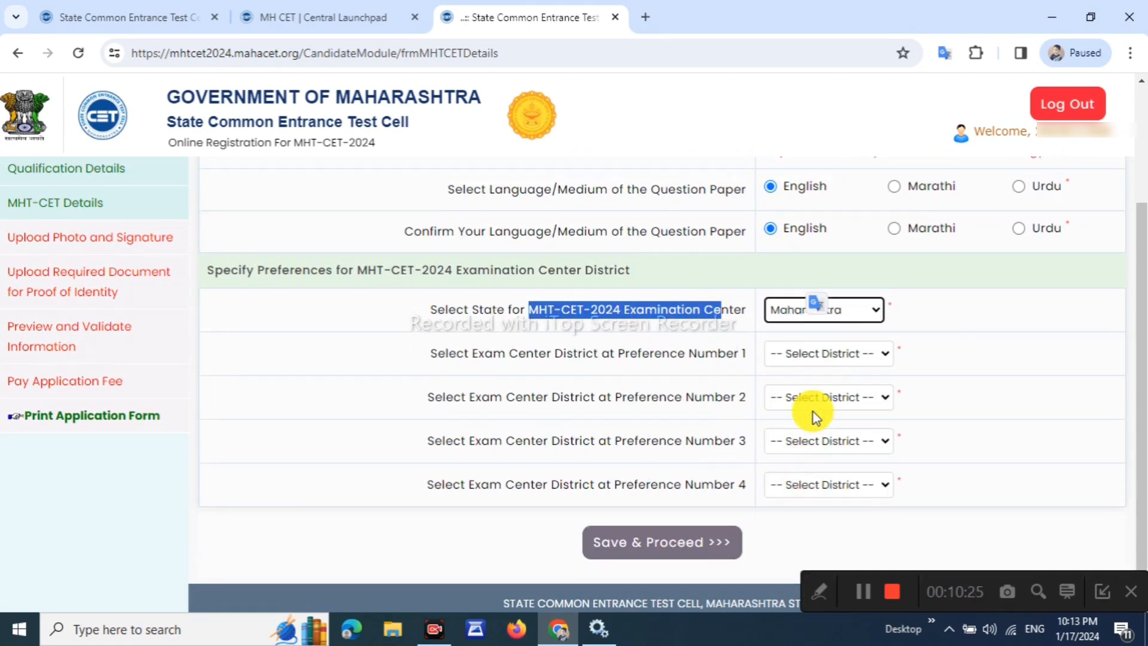
drag(562, 325, 677, 326)
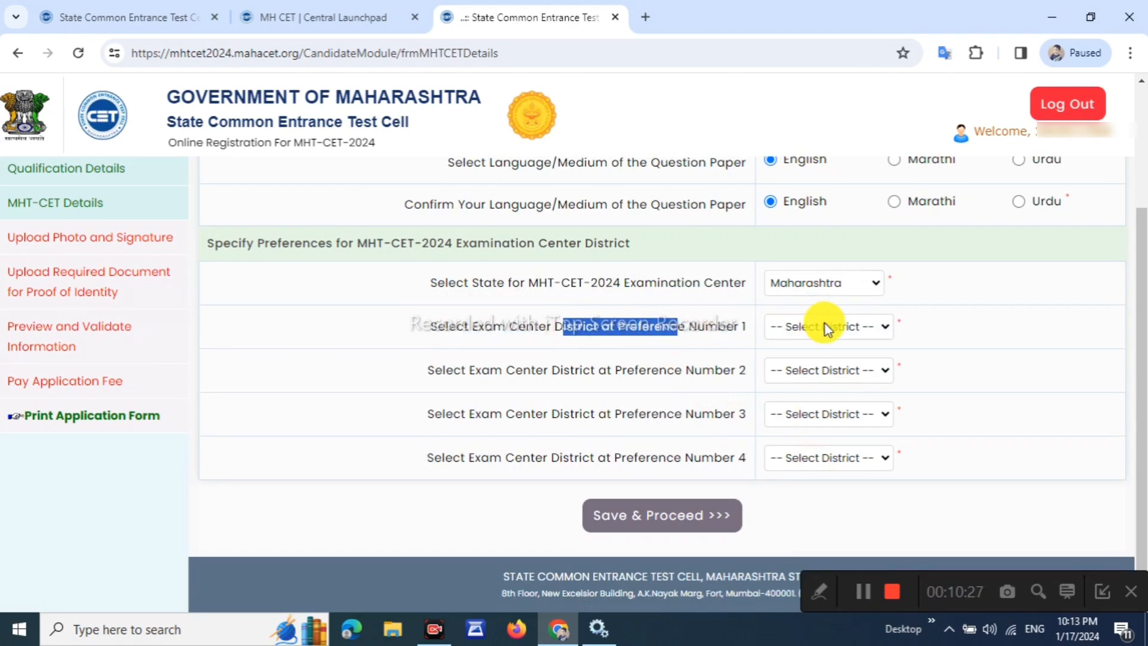
click(827, 325)
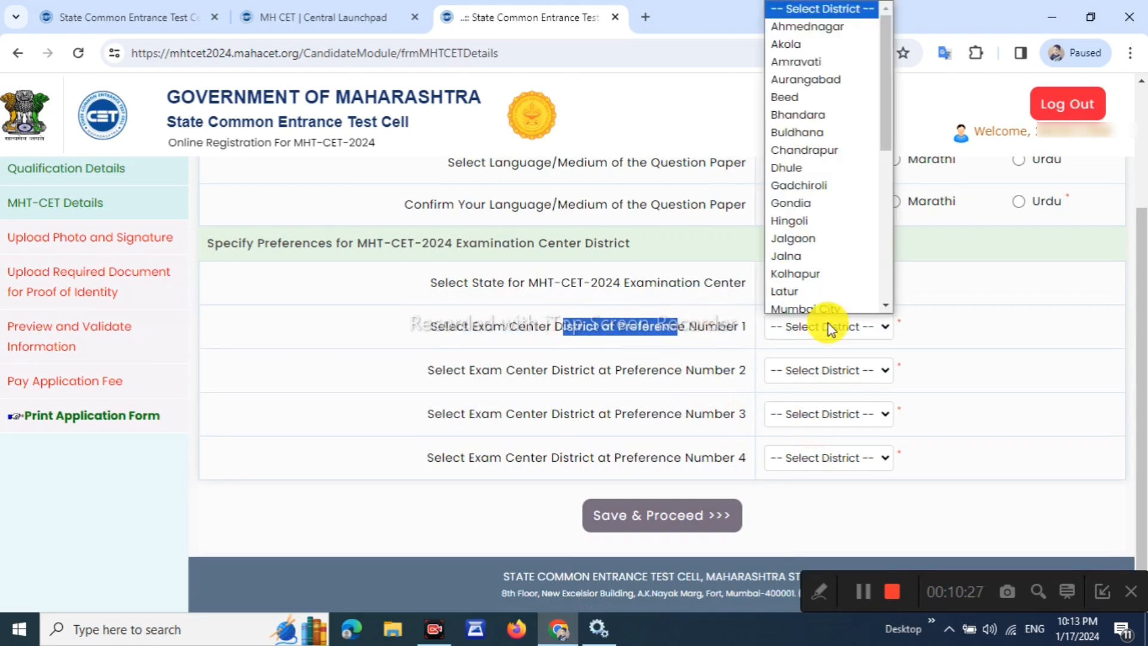
click(807, 127)
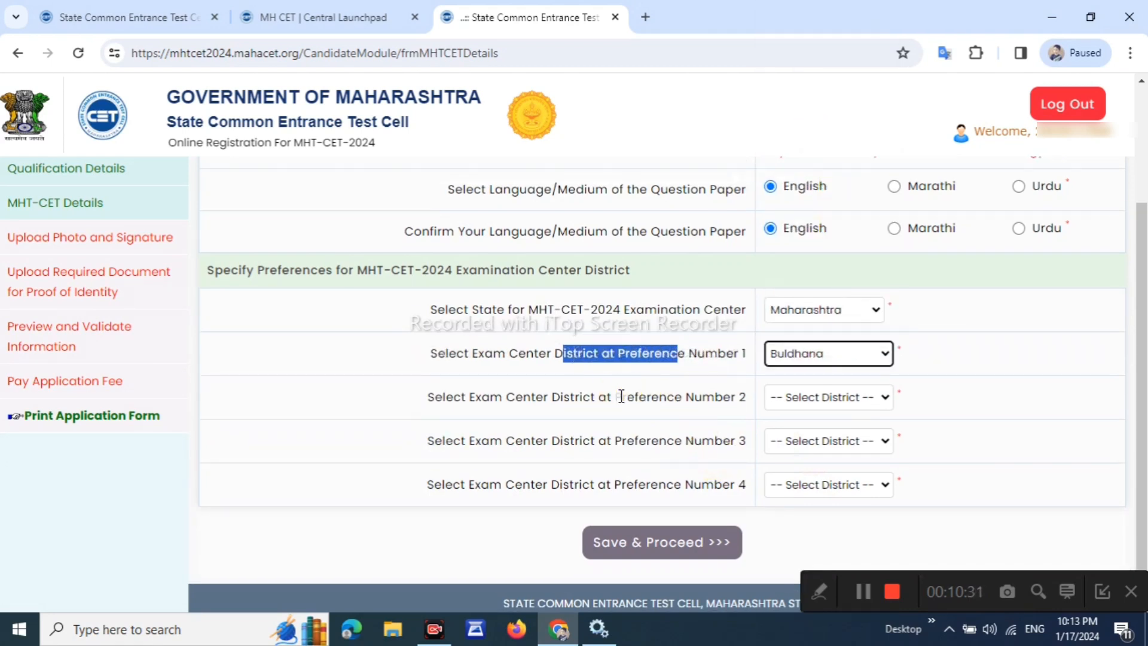
Step: Choose Aurangabad, Amravati and Pune as district preferences 2, 3 and 4
drag(620, 397, 694, 413)
click(835, 373)
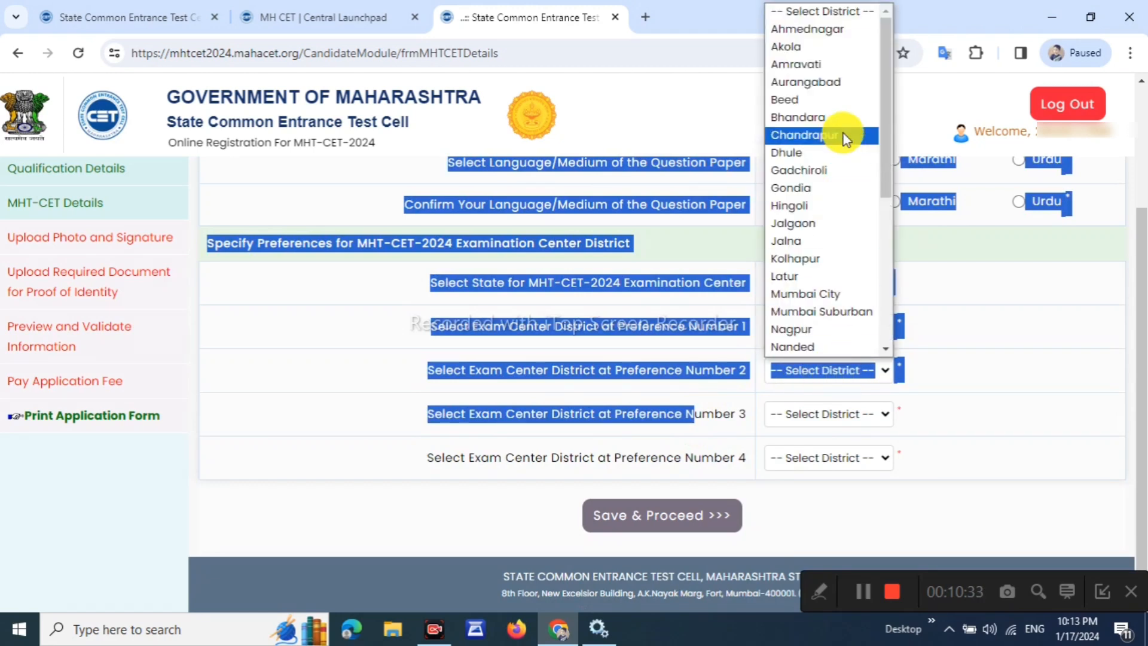
click(835, 78)
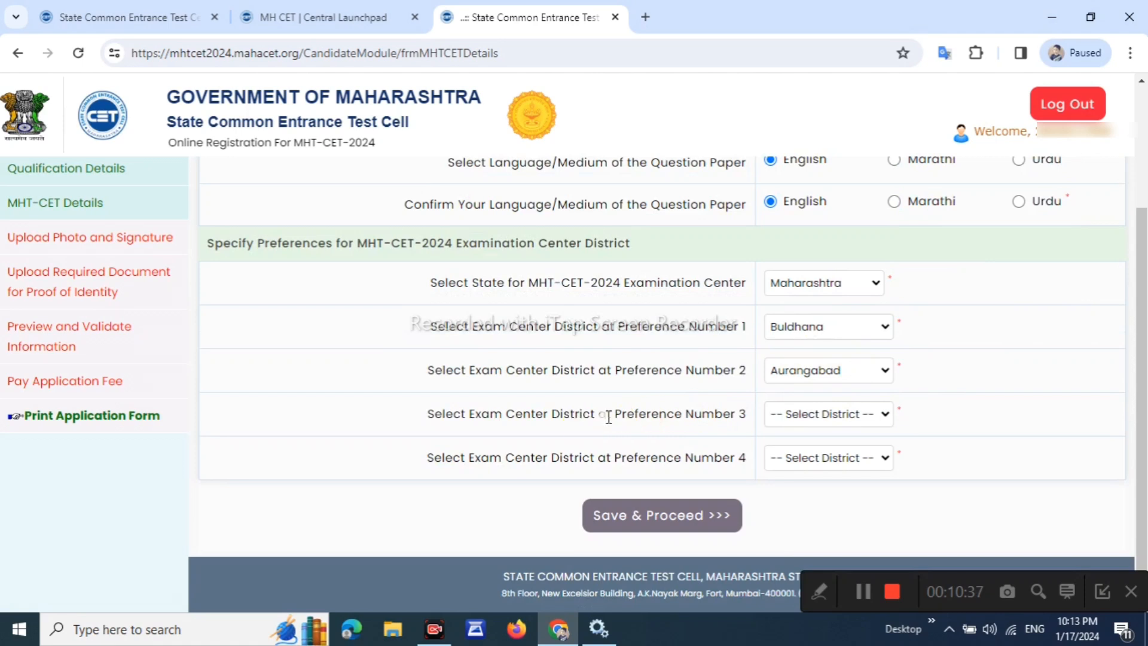
drag(584, 414, 714, 414)
click(875, 421)
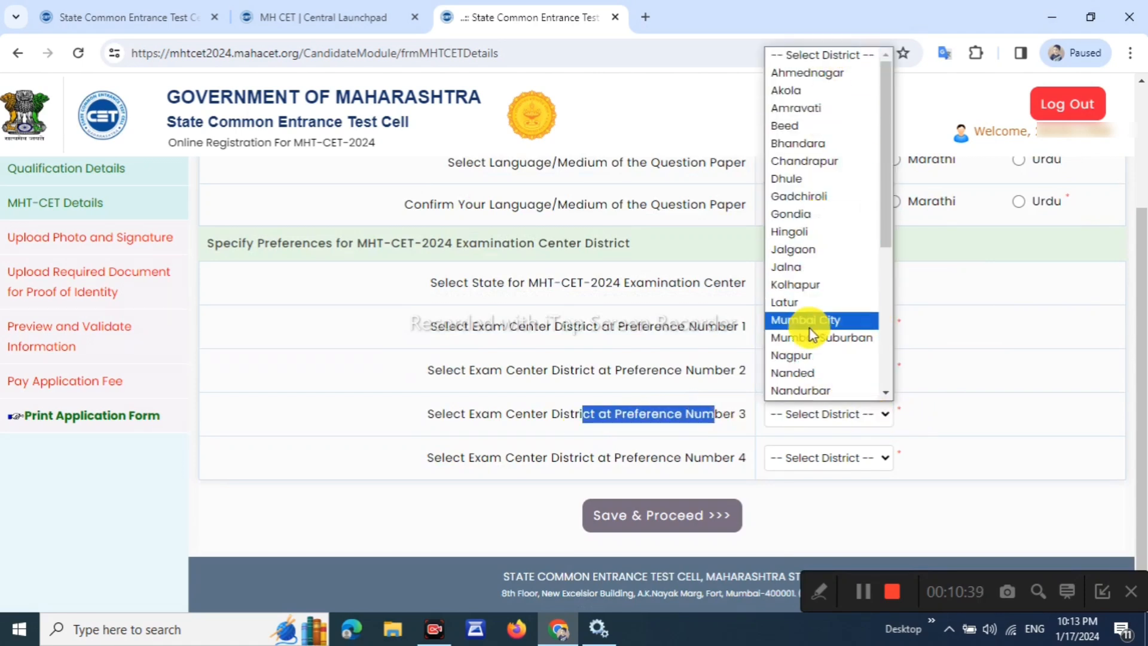
scroll(801, 325, down, 5)
scroll(815, 339, up, 5)
scroll(826, 242, down, 5)
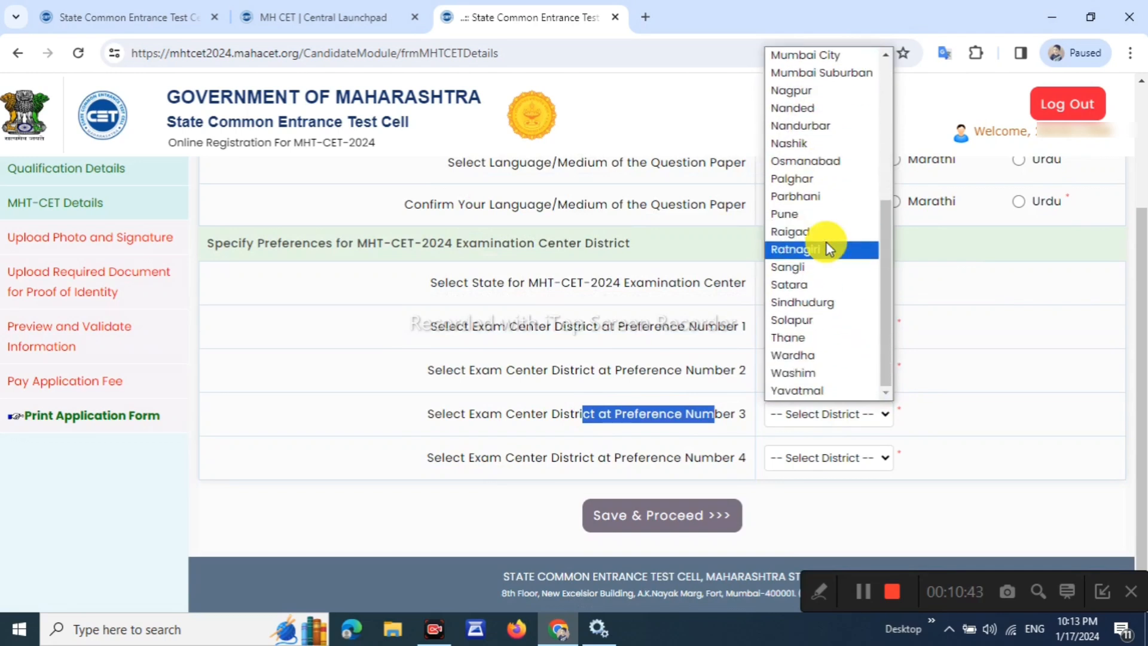
scroll(825, 302, up, 5)
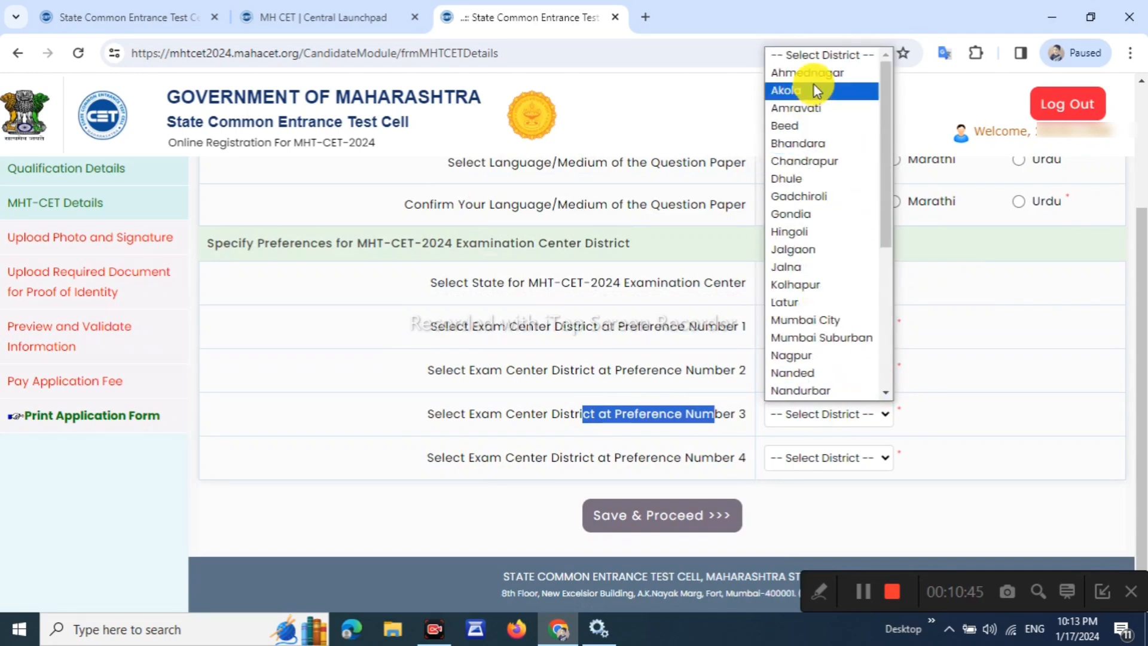
click(821, 109)
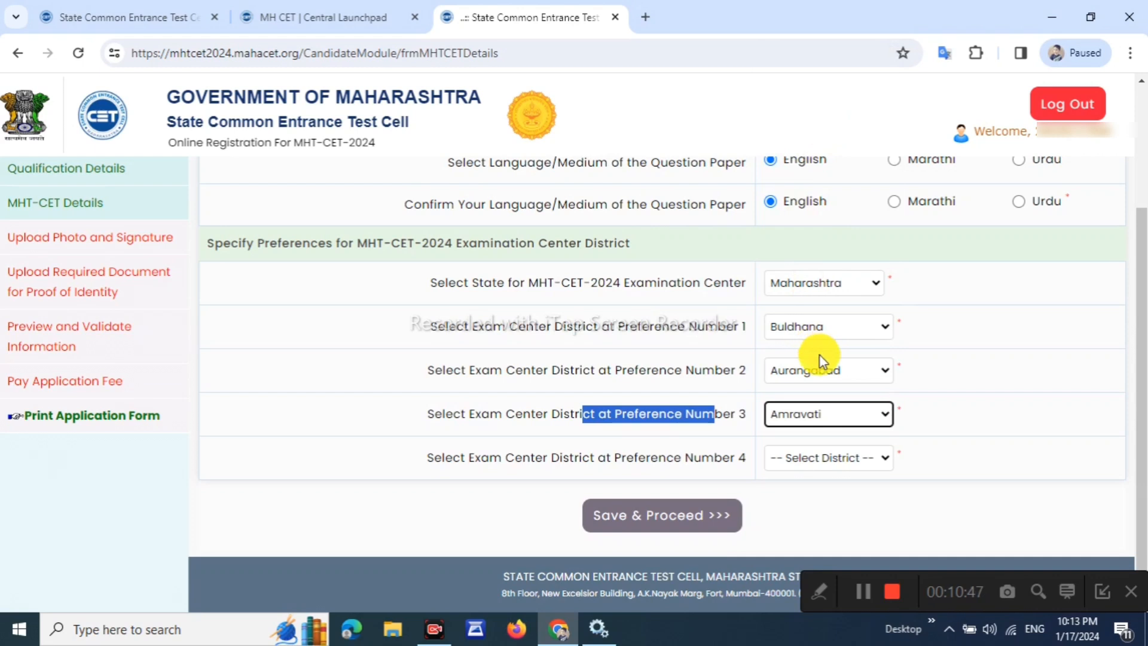
click(822, 464)
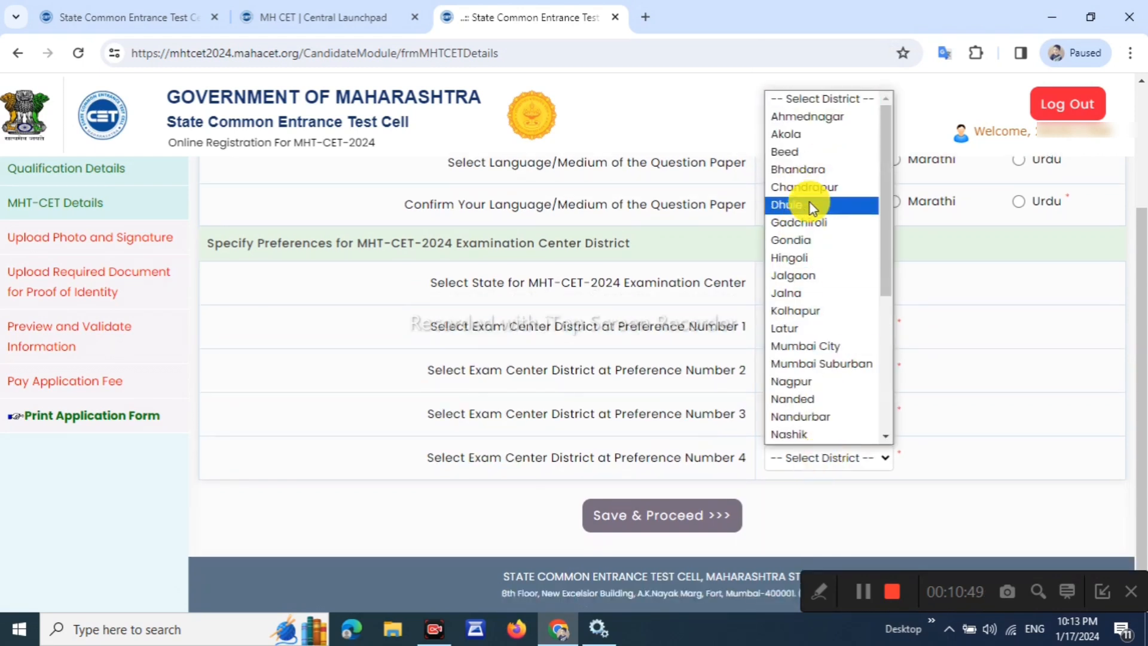
scroll(810, 251, down, 5)
click(810, 257)
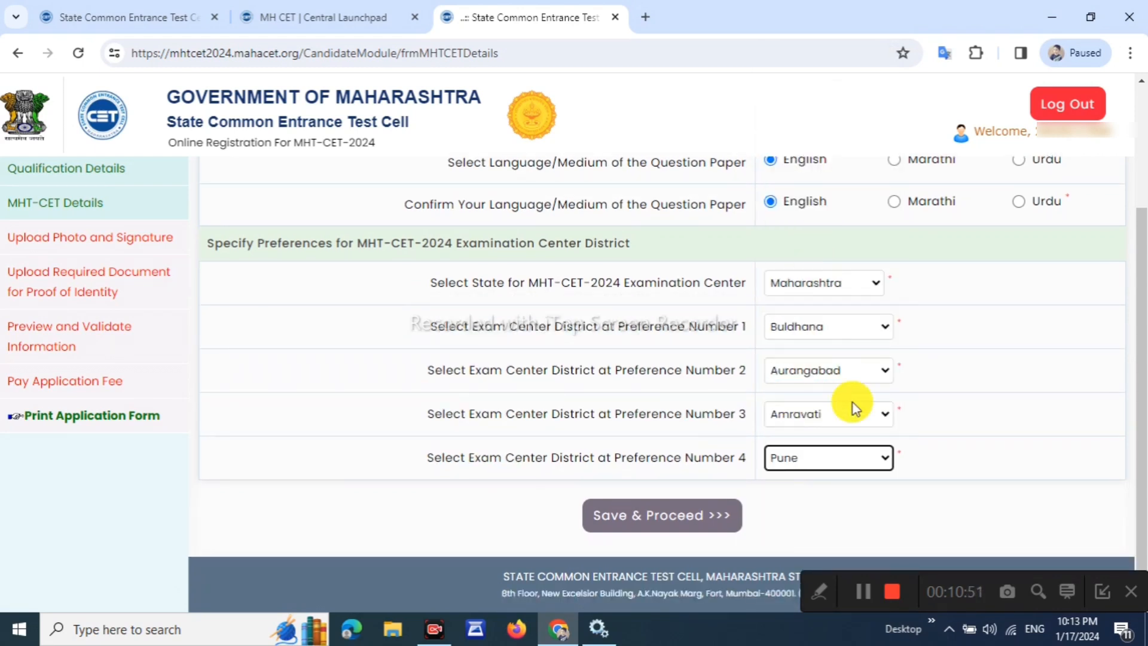
Step: Save the exam details and review the jpg/jpeg/png format and image quality requirements
click(689, 524)
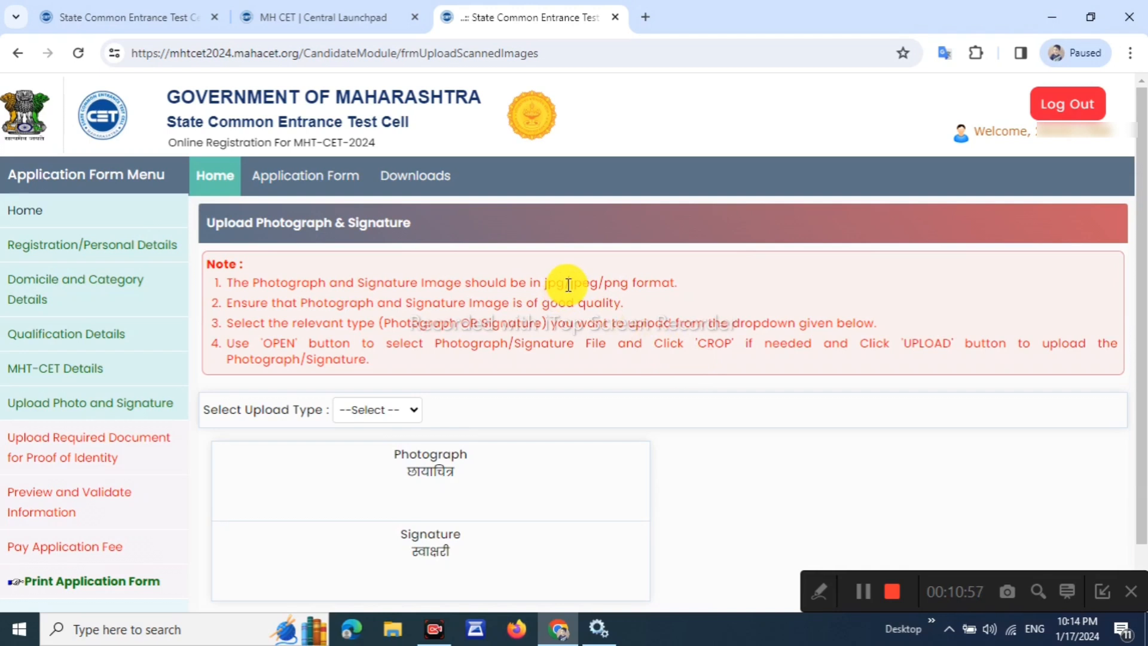
drag(545, 284, 670, 285)
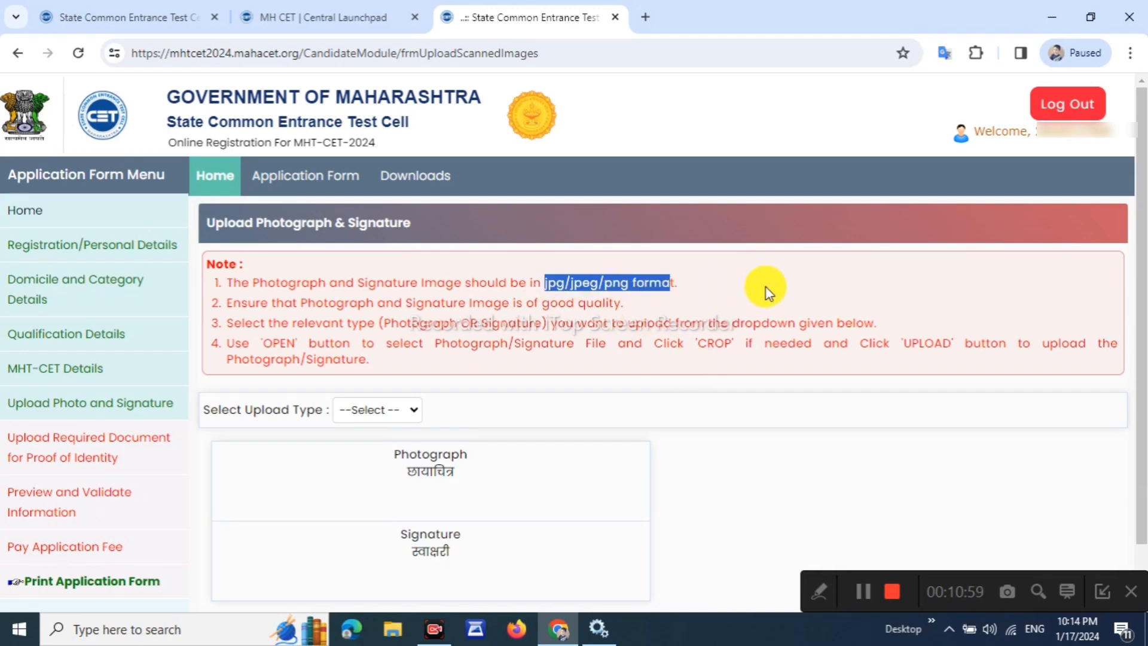
click(768, 293)
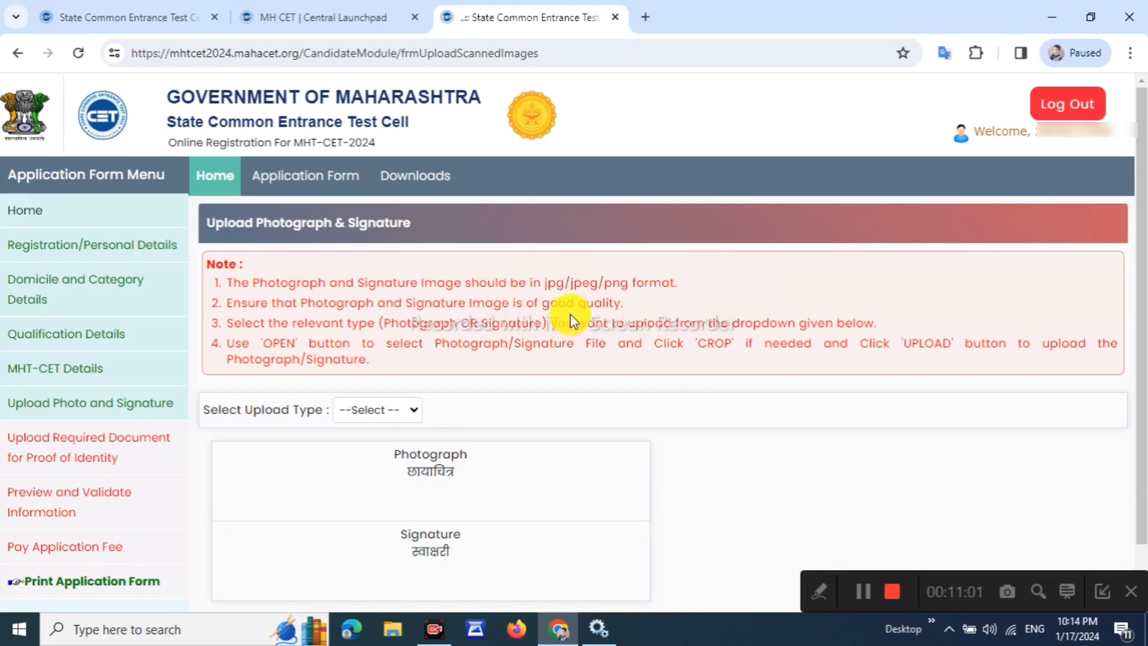
drag(534, 303, 616, 304)
scroll(670, 342, down, 1)
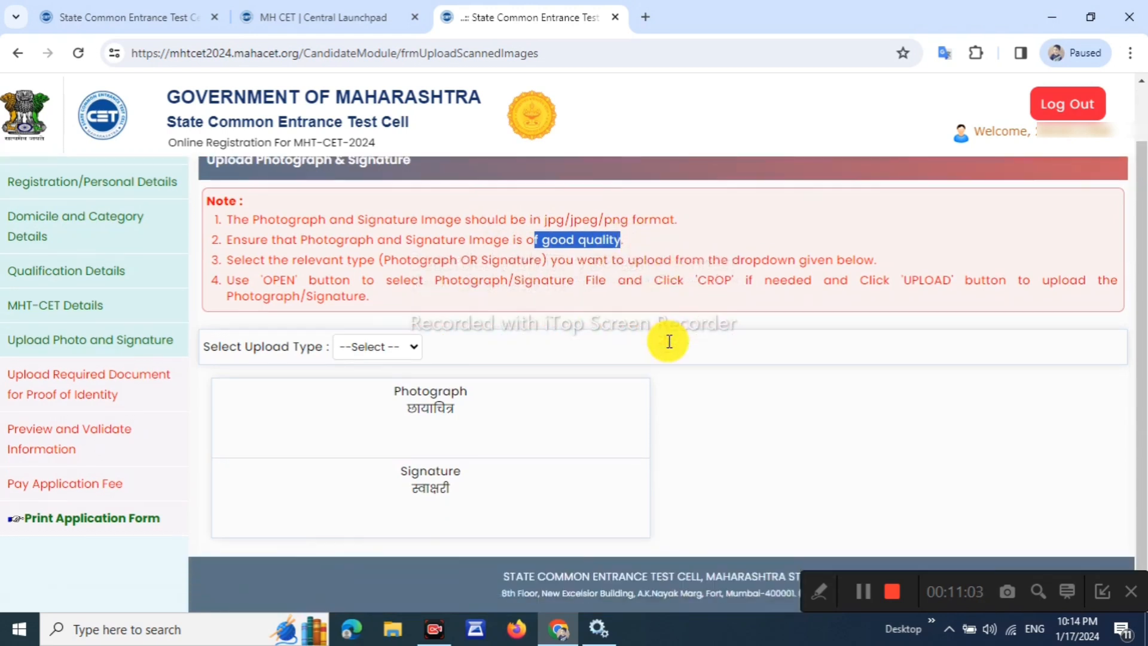
Step: Select Photograph as the upload type and upload the photo
click(378, 348)
click(376, 347)
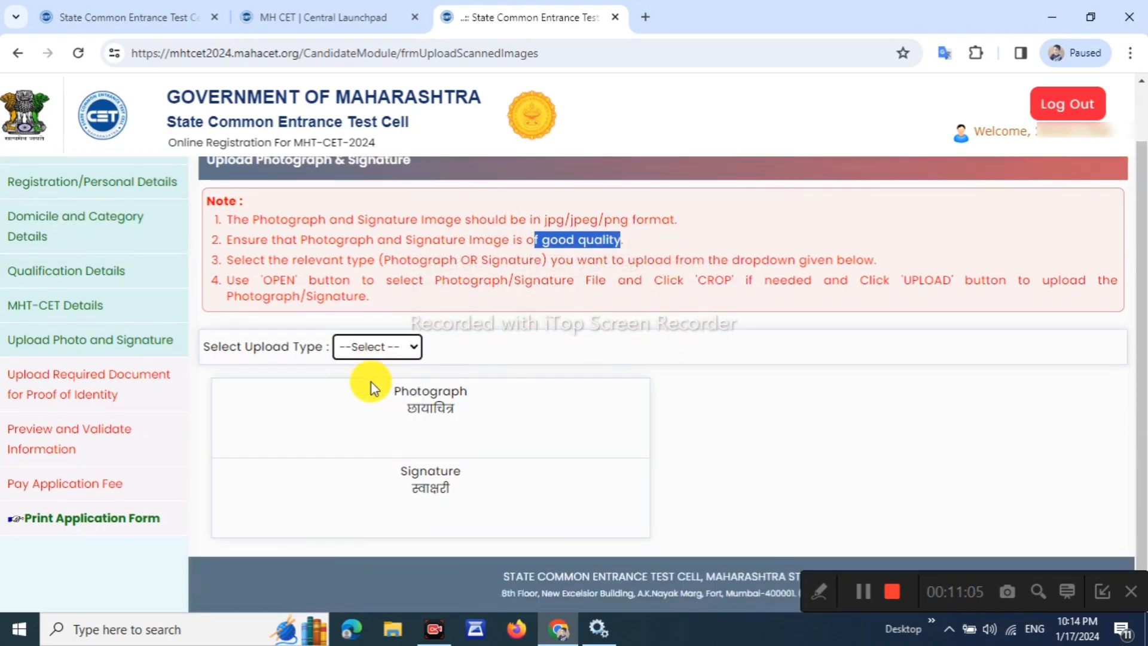
click(375, 347)
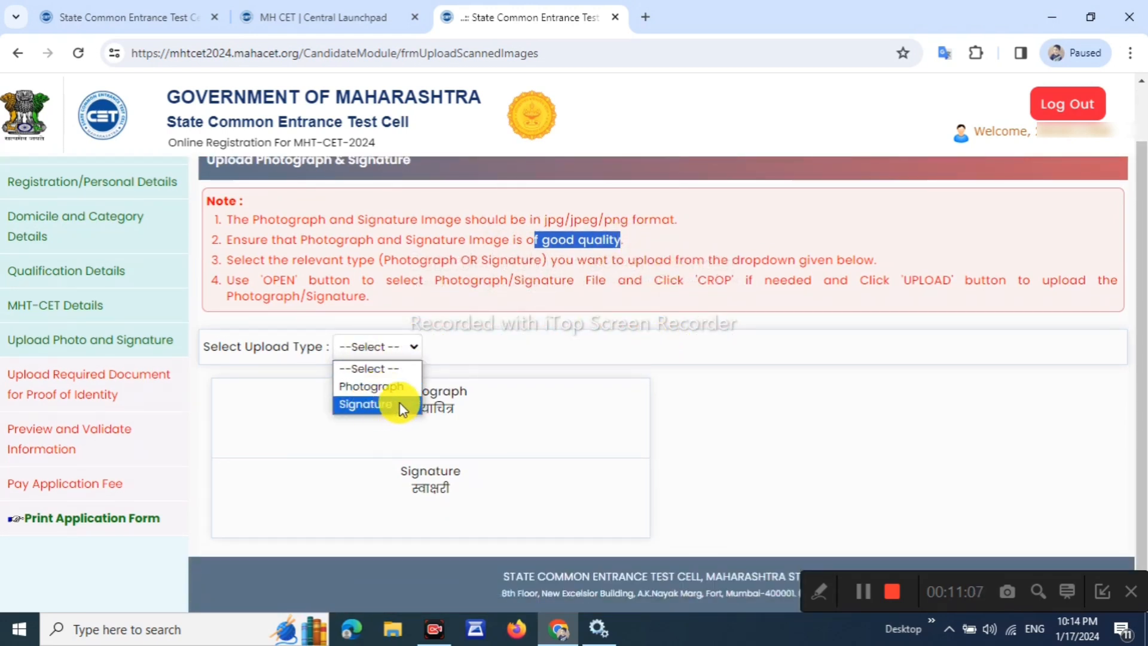
click(528, 363)
click(385, 346)
click(380, 389)
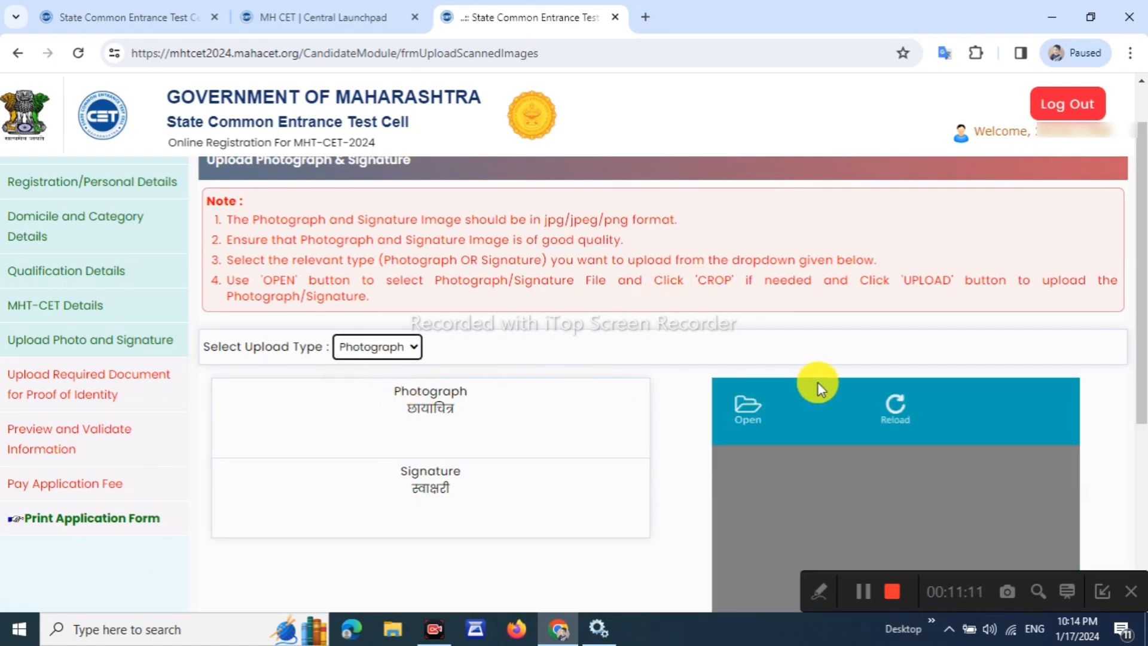
scroll(770, 413, down, 2)
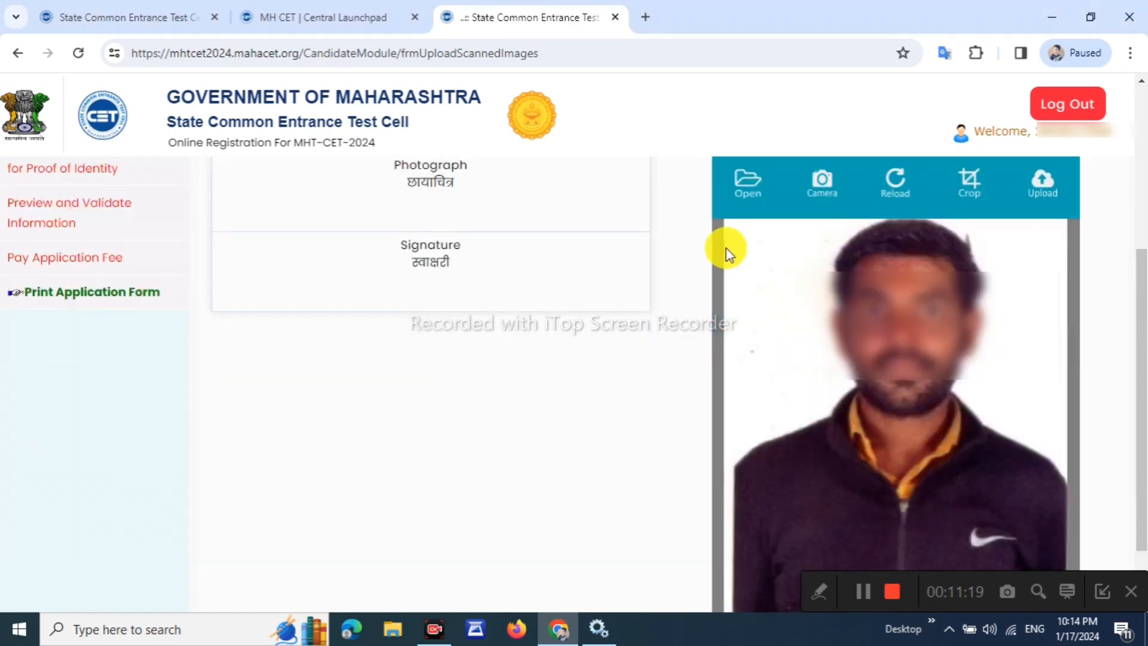
click(1040, 185)
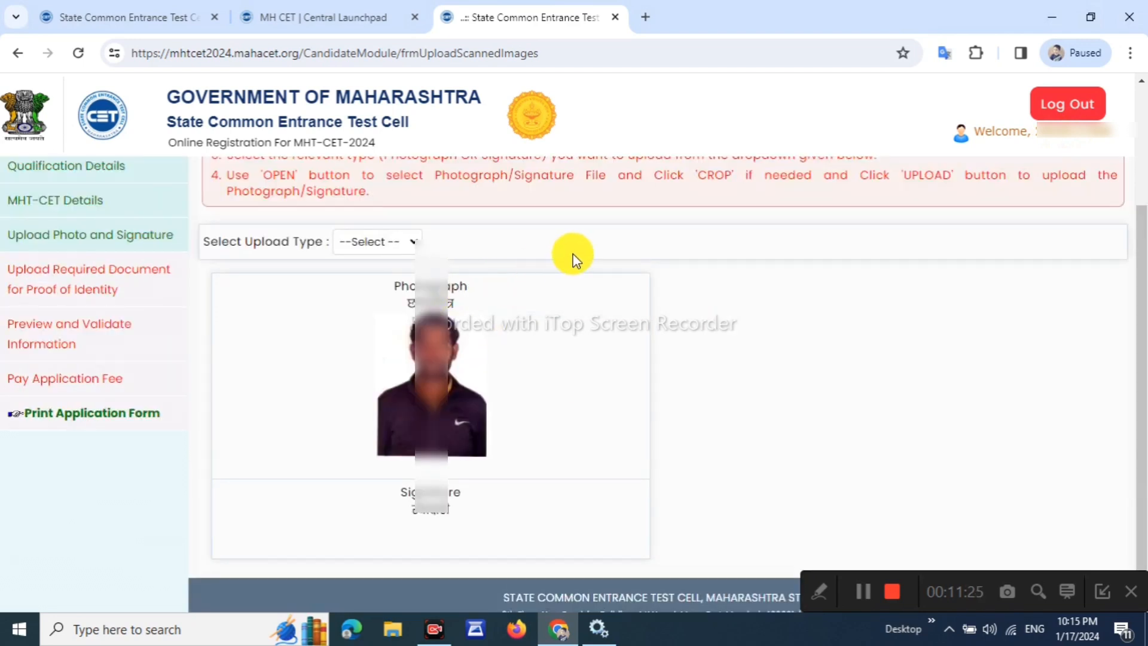
Step: Select Signature as the upload type and upload the signature image
click(374, 244)
click(374, 300)
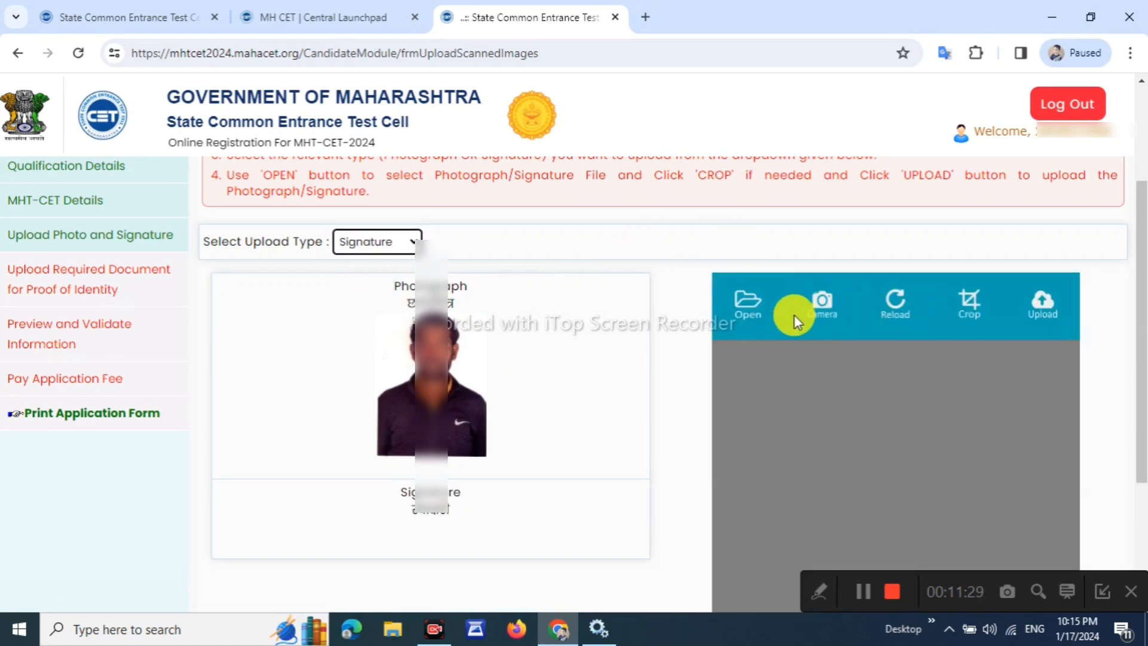
click(748, 304)
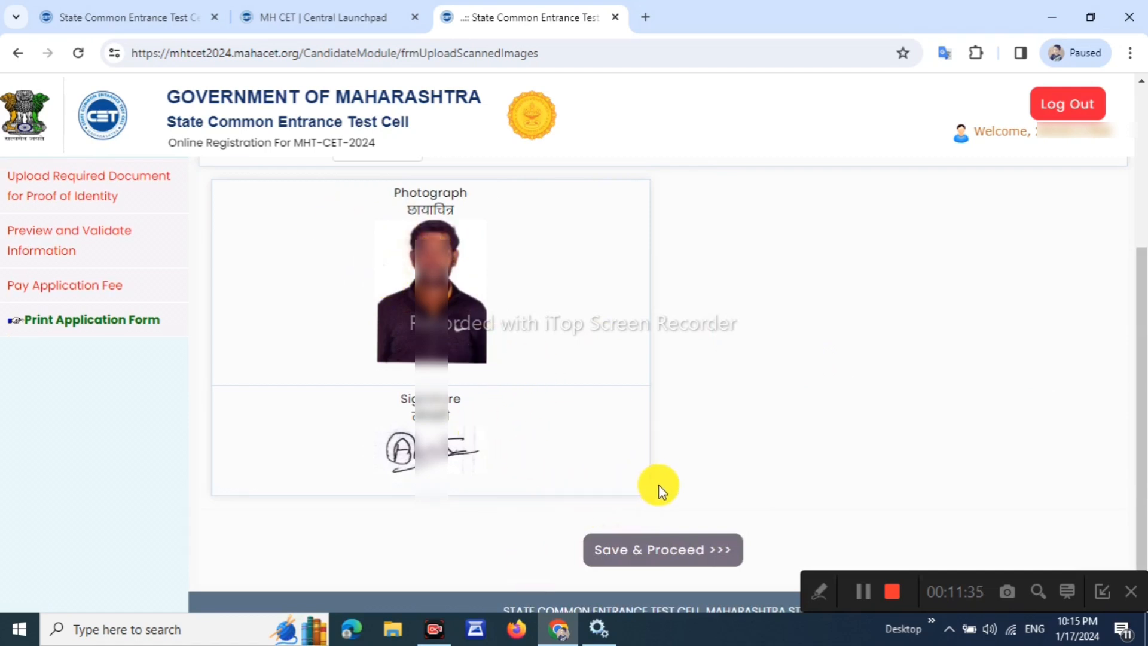
Step: Save the images and review the allowed file types and maximum file size for identity proof
click(653, 553)
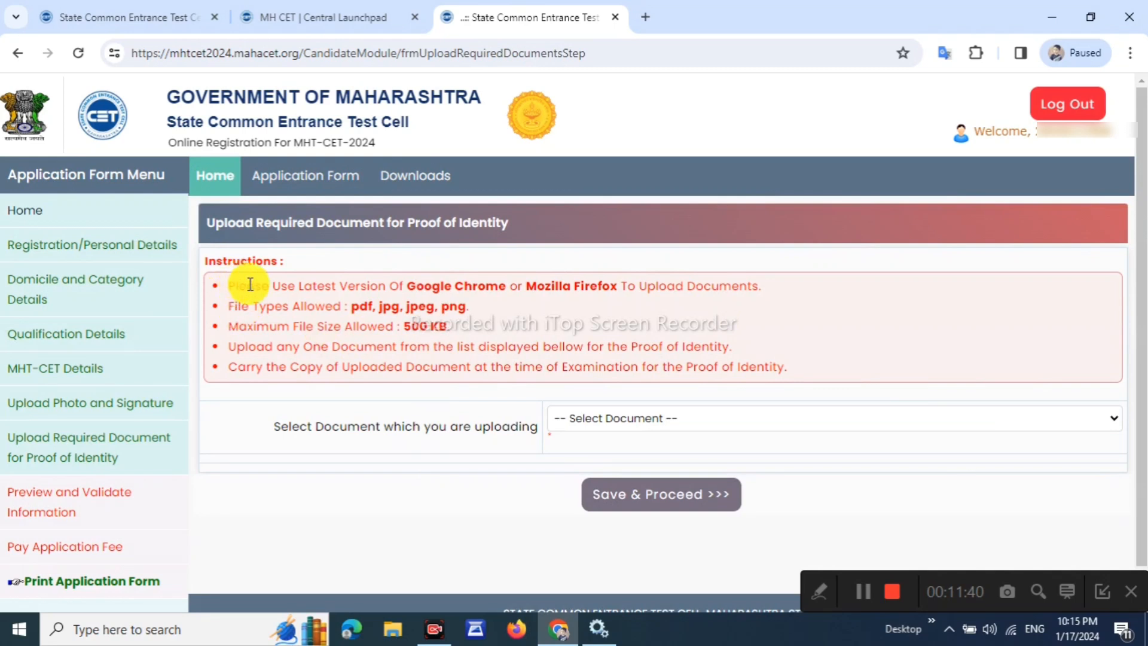
drag(358, 303, 504, 313)
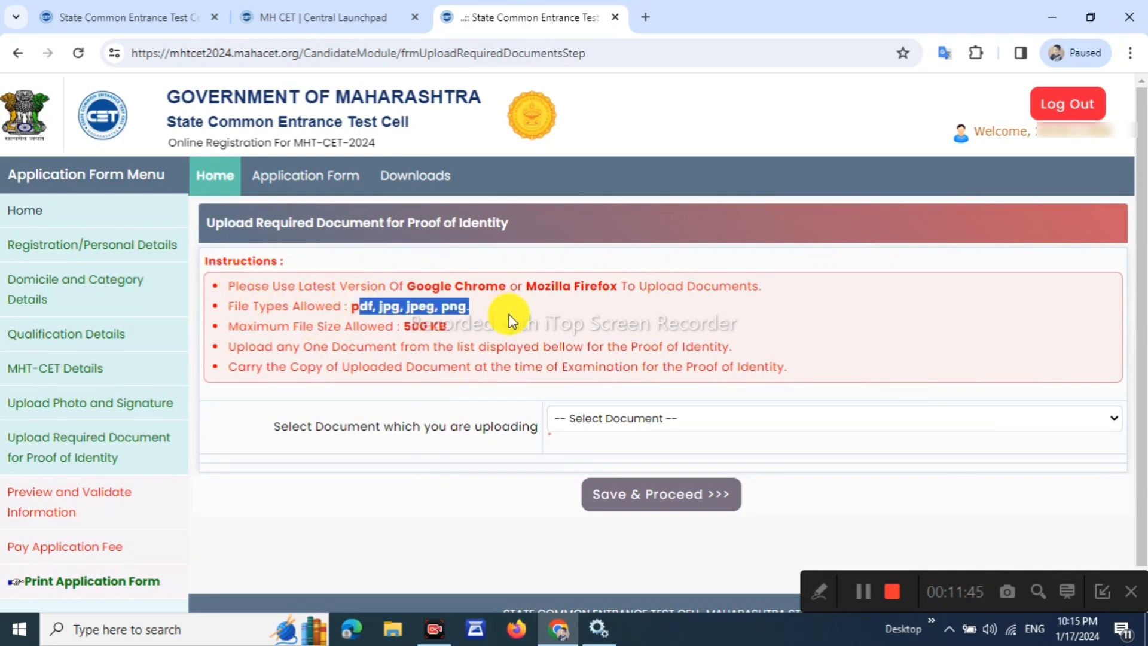
drag(398, 327, 540, 339)
Step: Choose Aadhaar Card as the identity document and upload its PDF
click(569, 418)
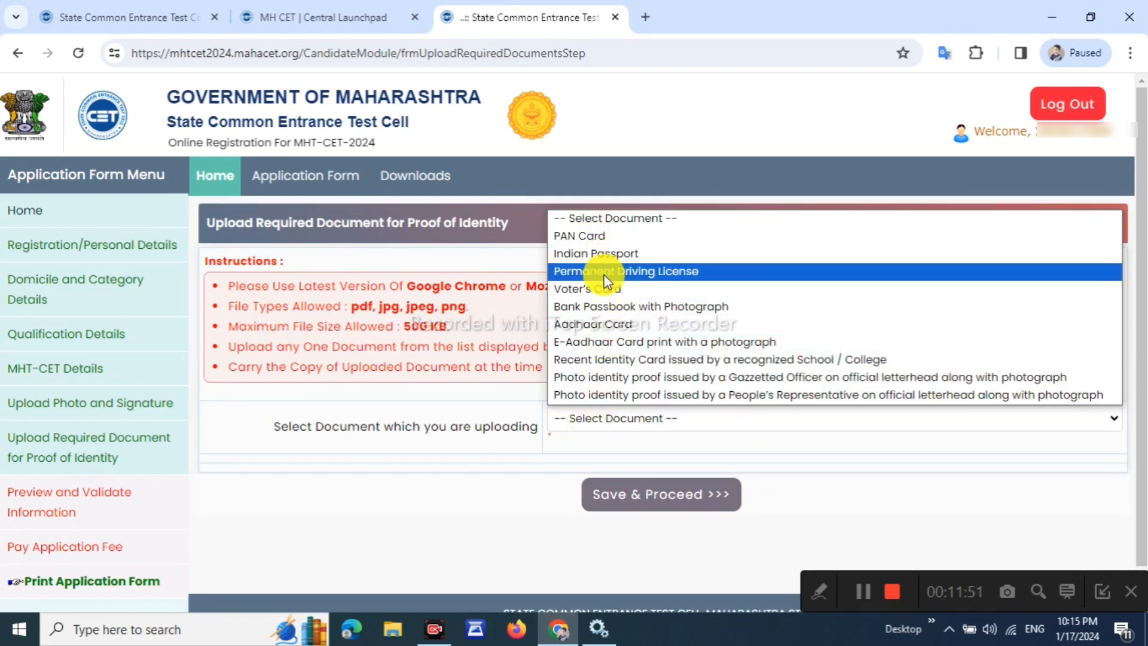
click(605, 324)
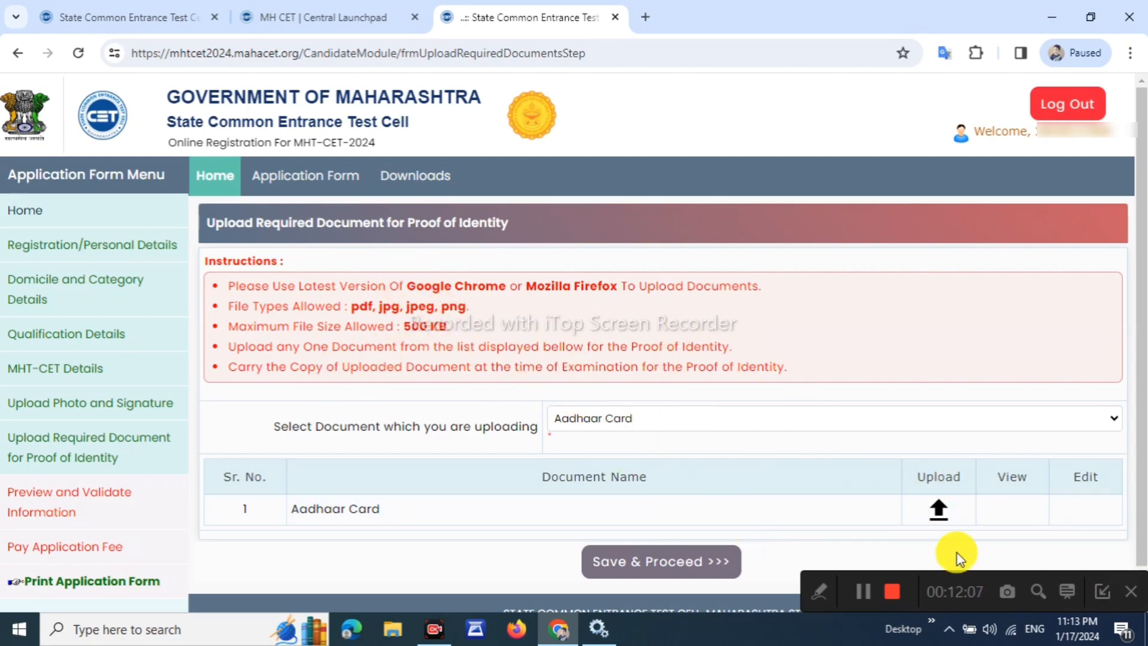
click(936, 516)
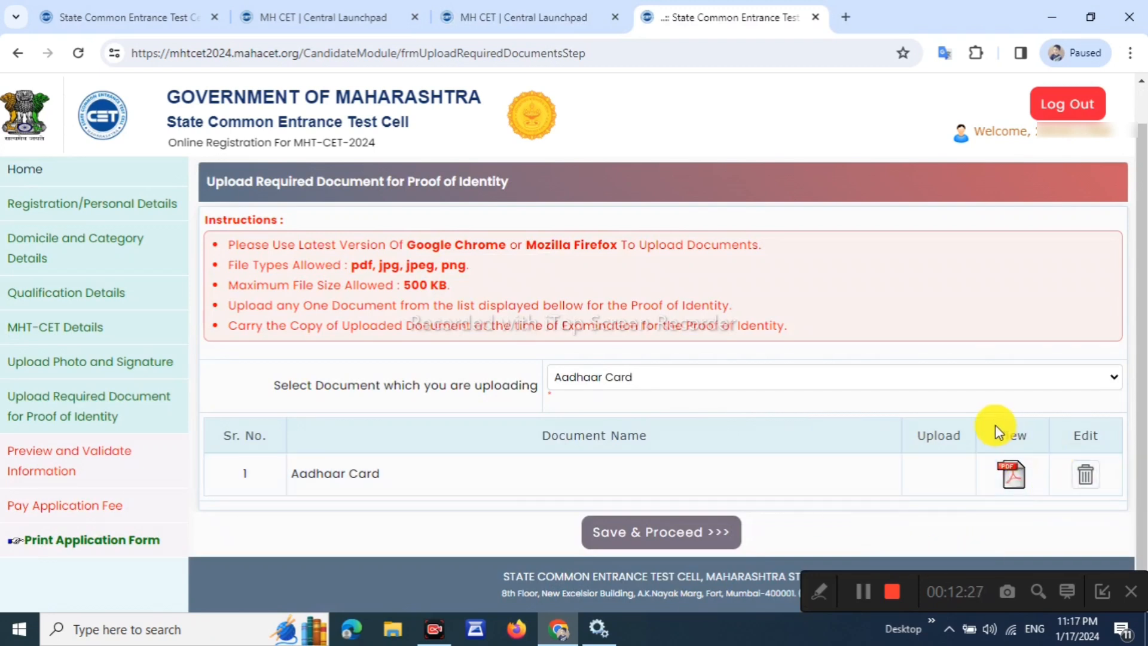
click(930, 375)
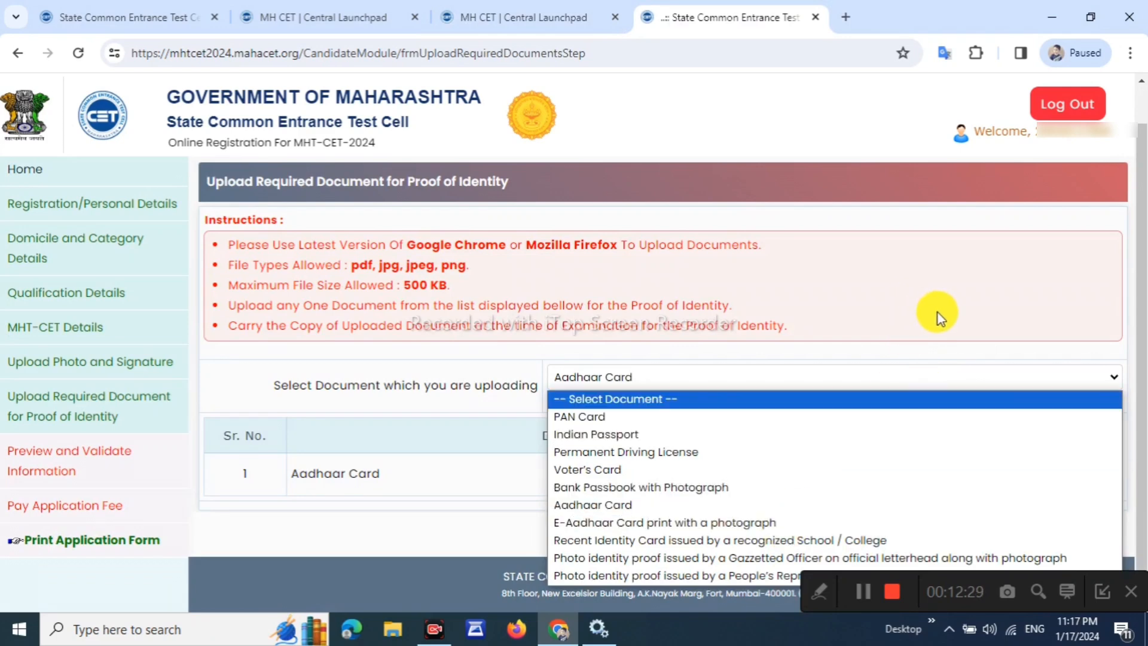
click(899, 365)
click(913, 380)
Step: Save the uploaded document and scroll through the application preview
click(938, 348)
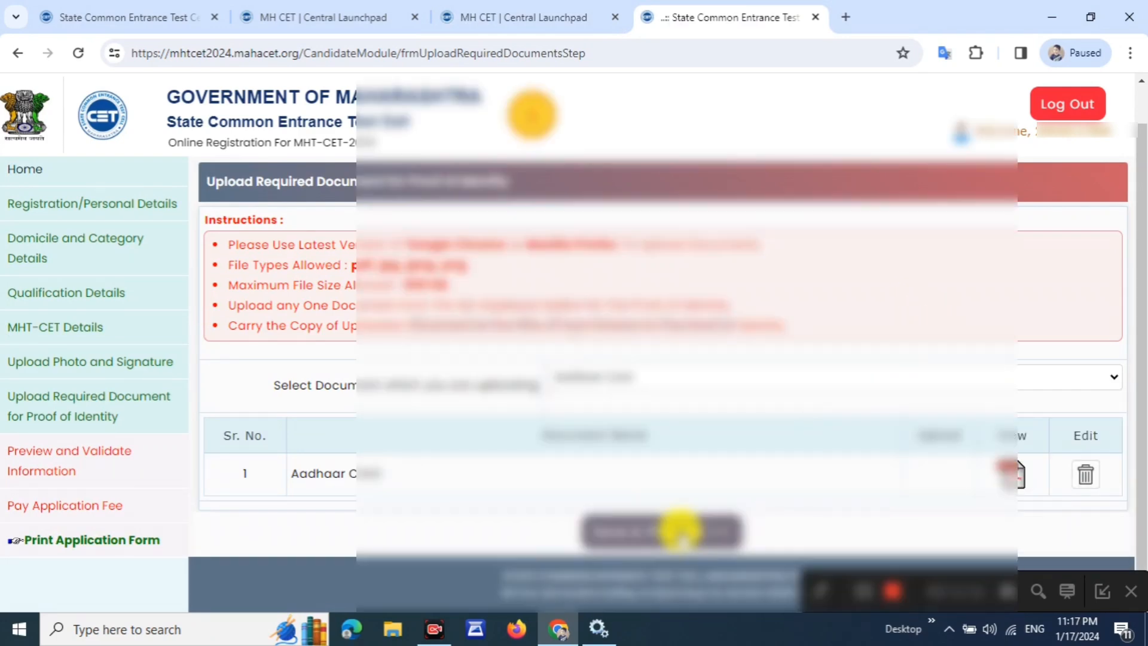
click(681, 529)
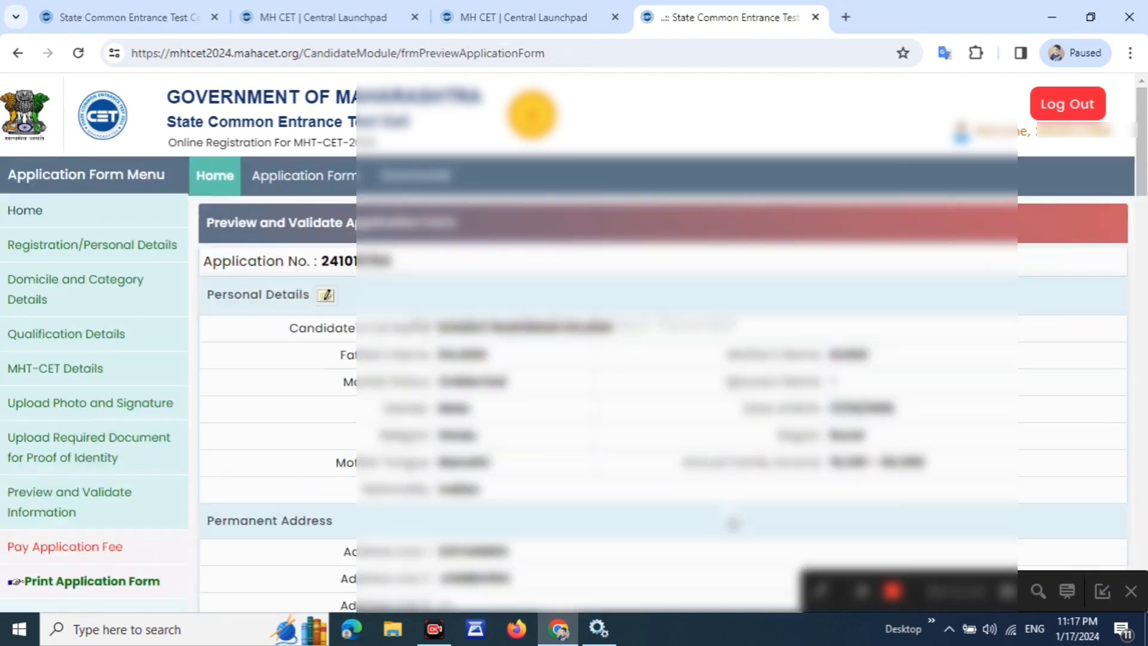
scroll(741, 461, down, 4)
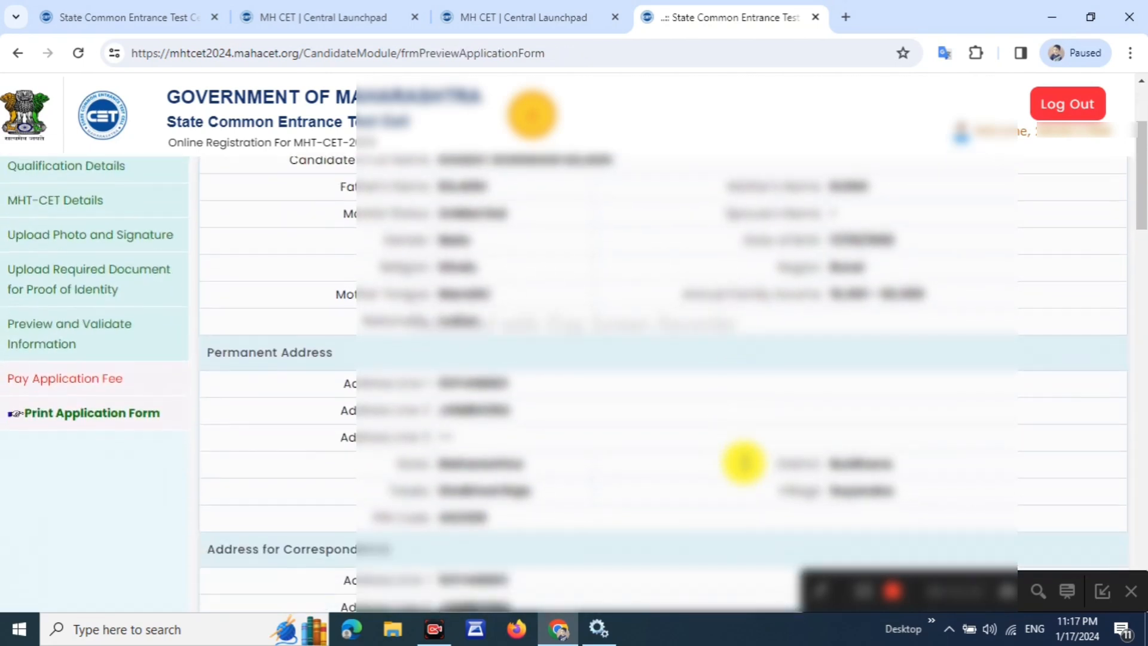
scroll(743, 461, down, 5)
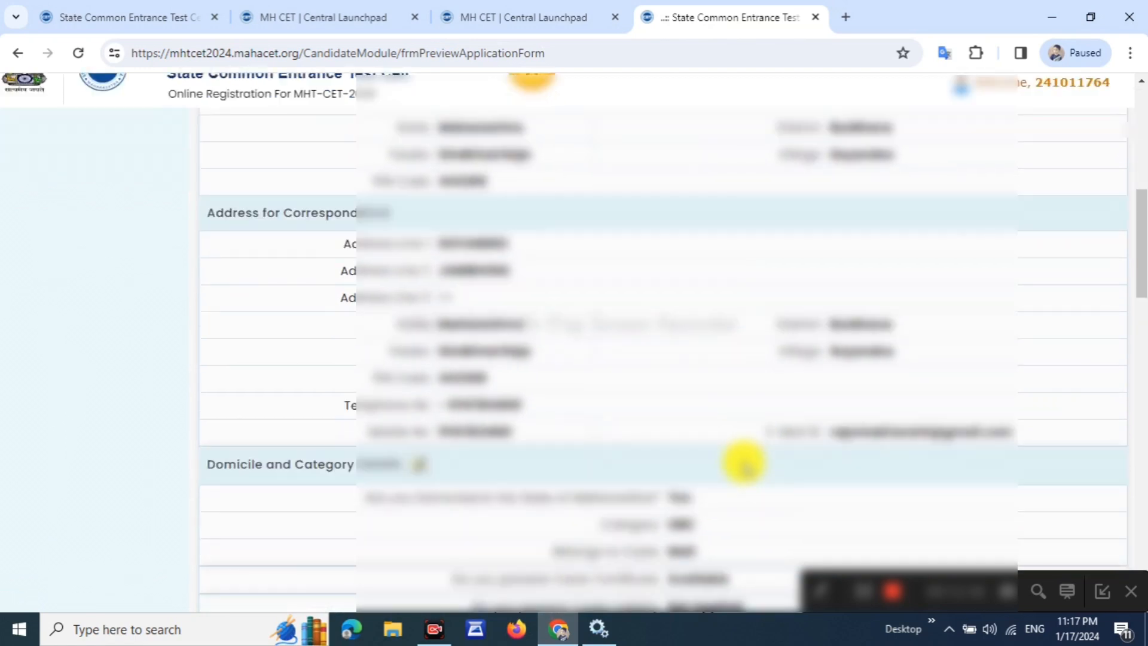
scroll(743, 463, down, 10)
scroll(743, 463, down, 8)
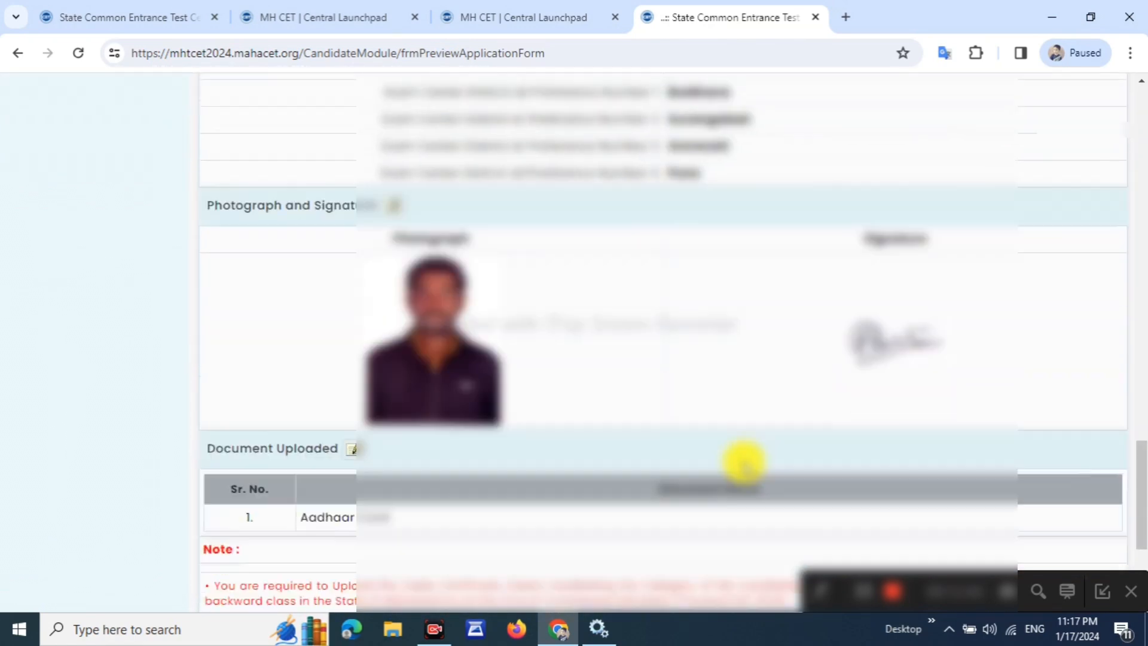
scroll(743, 461, down, 5)
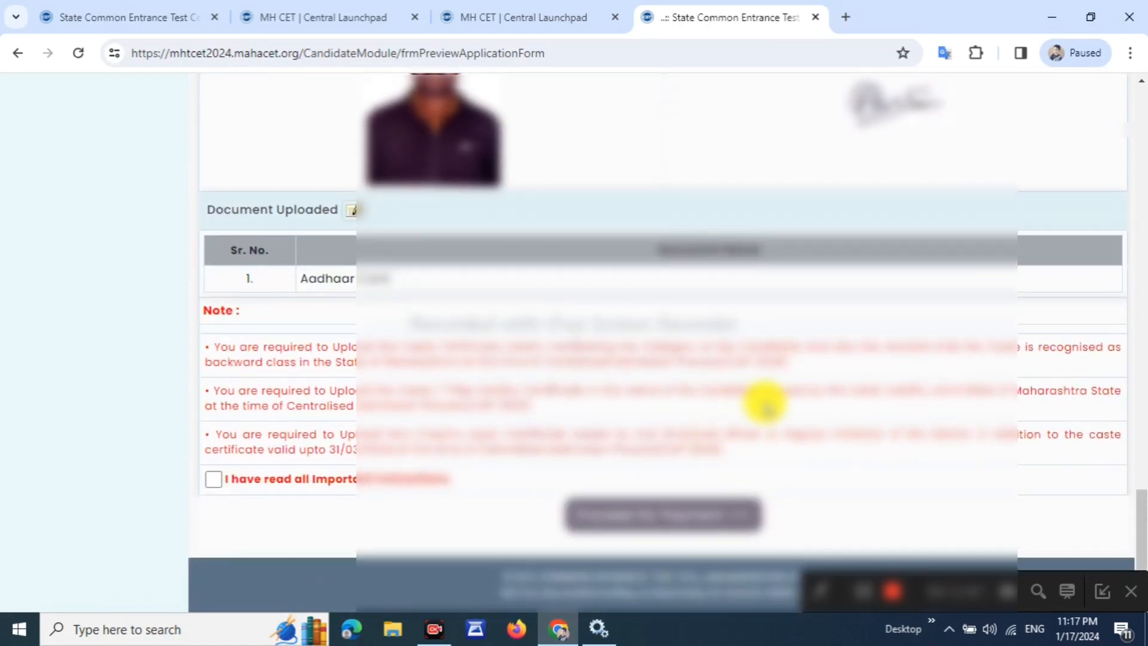
Step: Tick 'I have read all Important Instructions' and proceed to fee payment
click(214, 478)
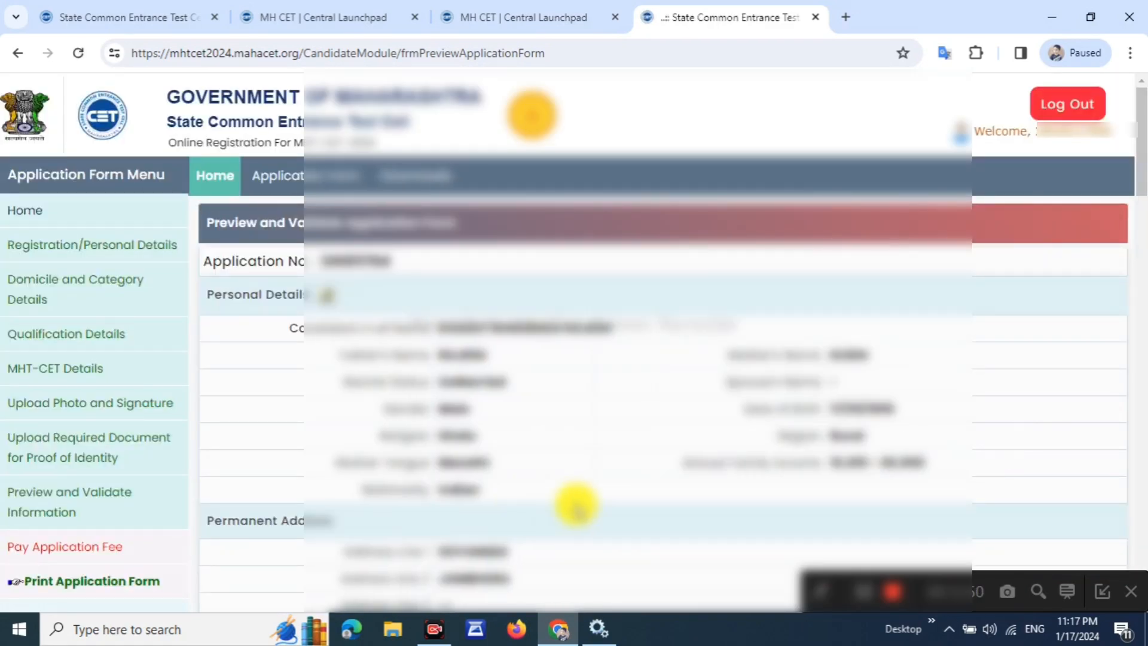
scroll(777, 433, down, 14)
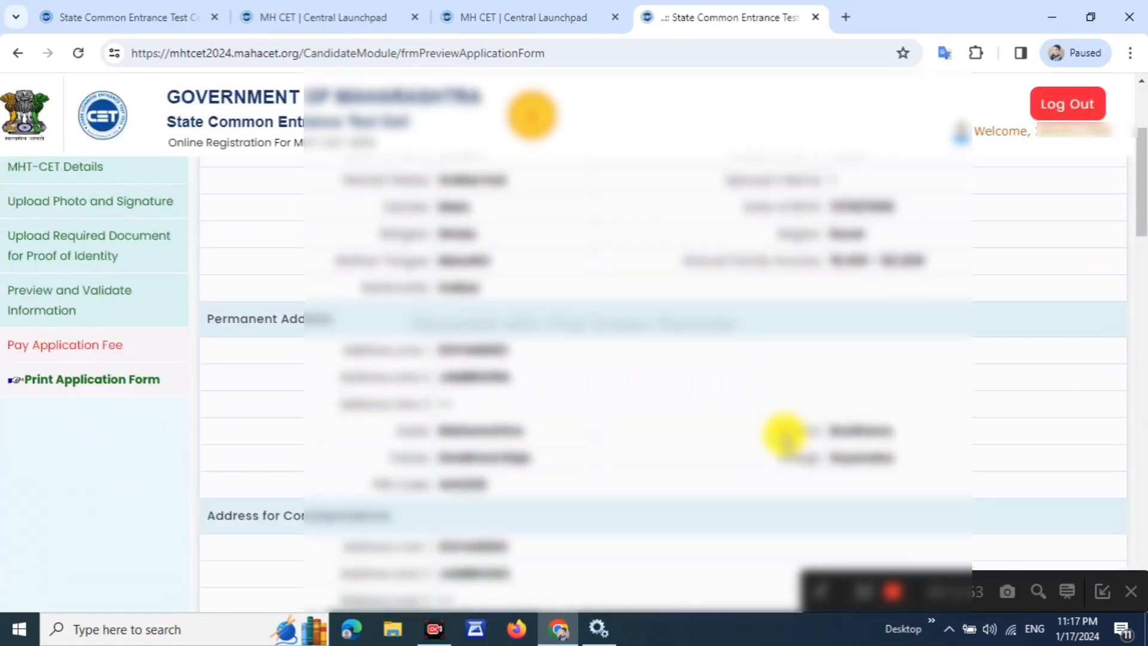
scroll(785, 434, down, 18)
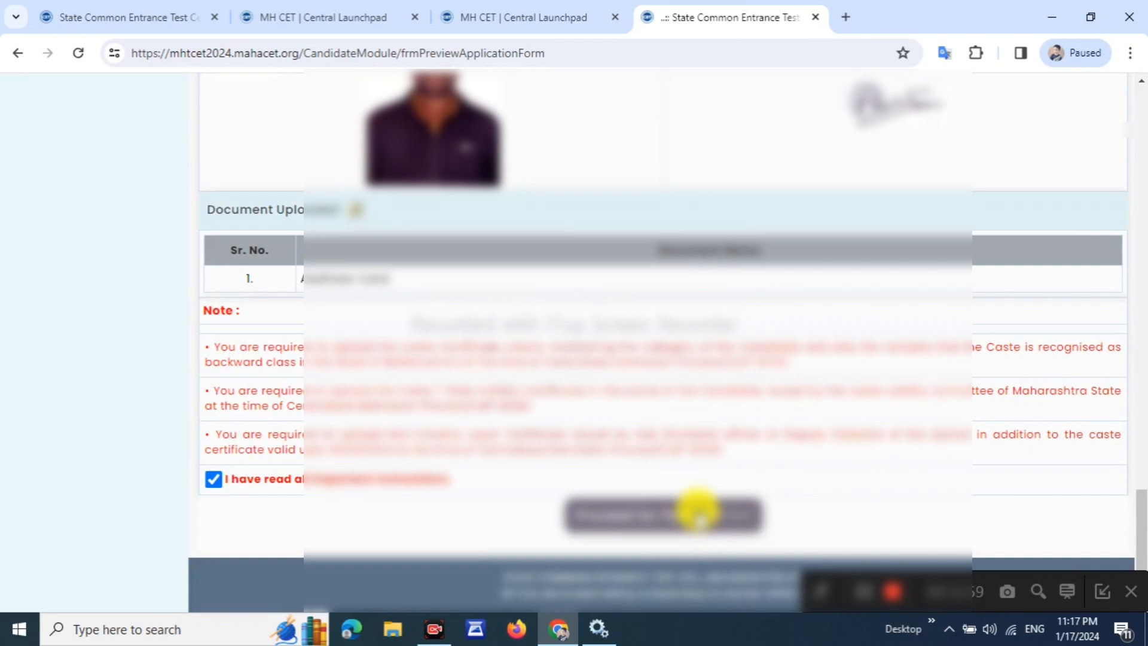
click(697, 512)
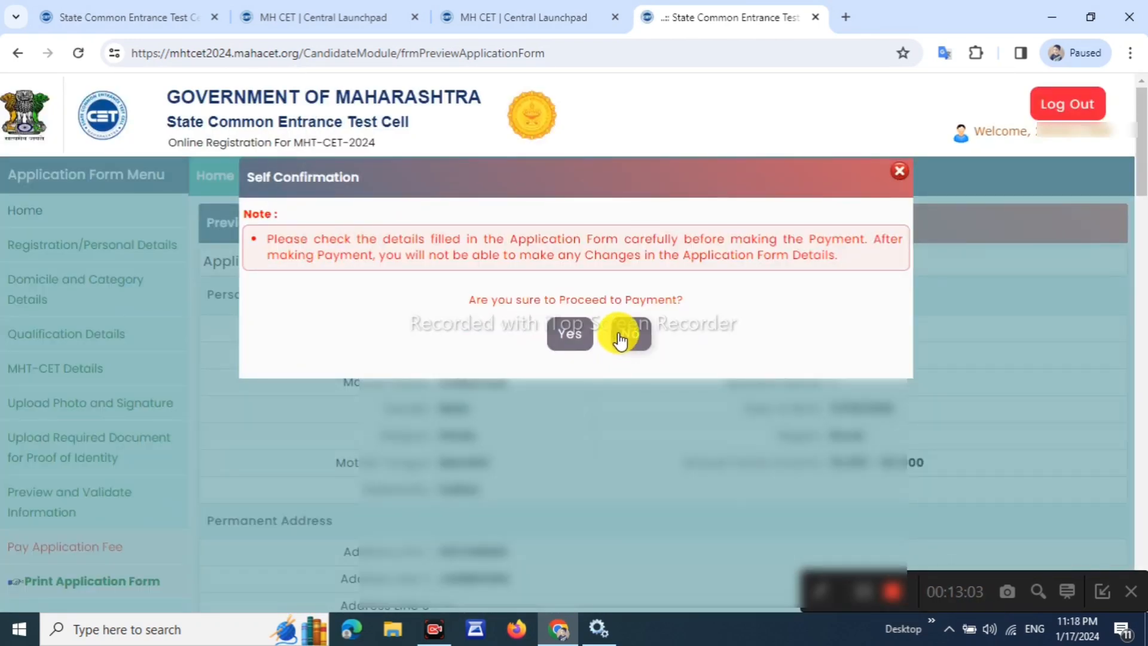
Step: Confirm payment, select the ₹1600 Application Fee, and agree to the terms and conditions
click(574, 344)
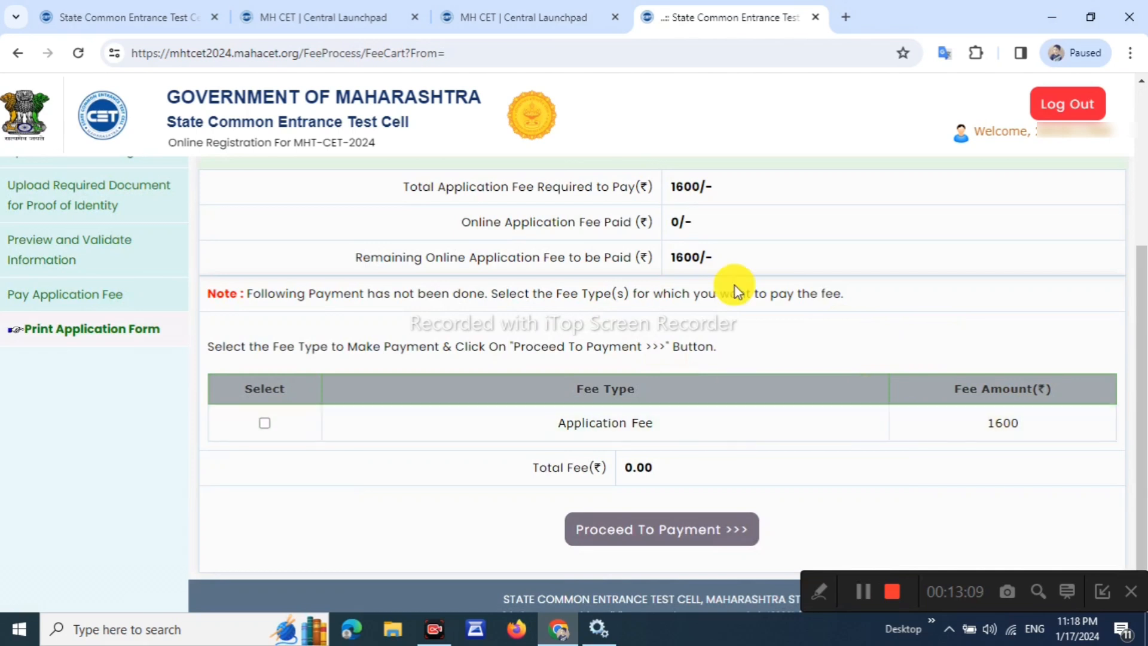
click(269, 423)
drag(571, 468, 580, 468)
click(689, 541)
click(512, 335)
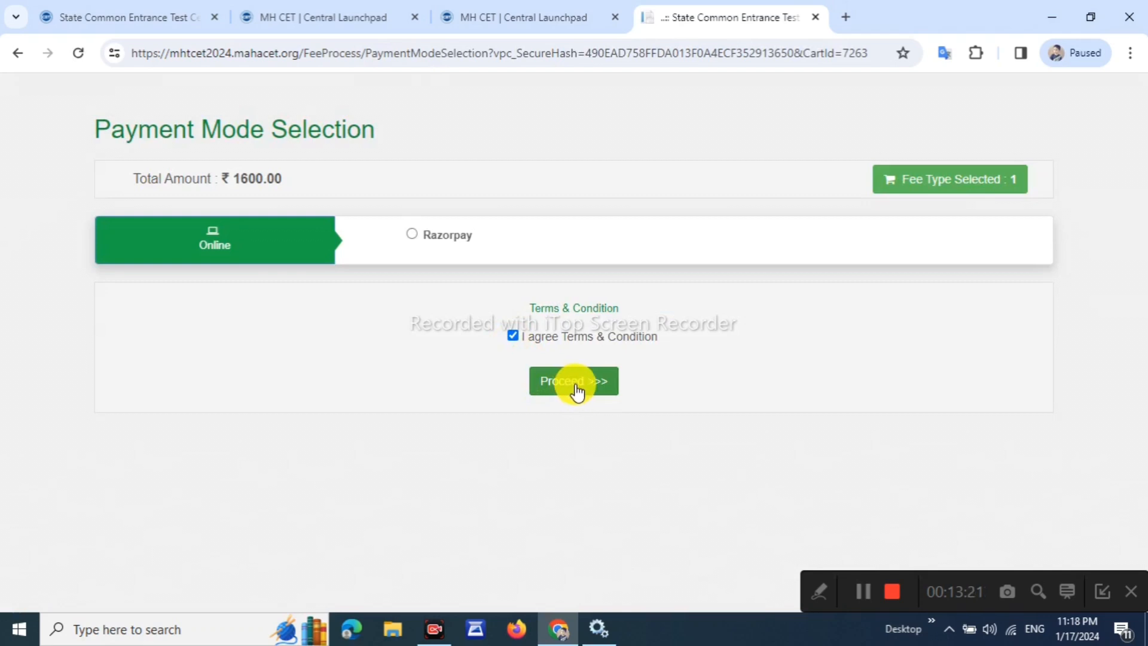
Step: Select Razorpay as the payment mode and confirm the redirect to its checkout
click(575, 388)
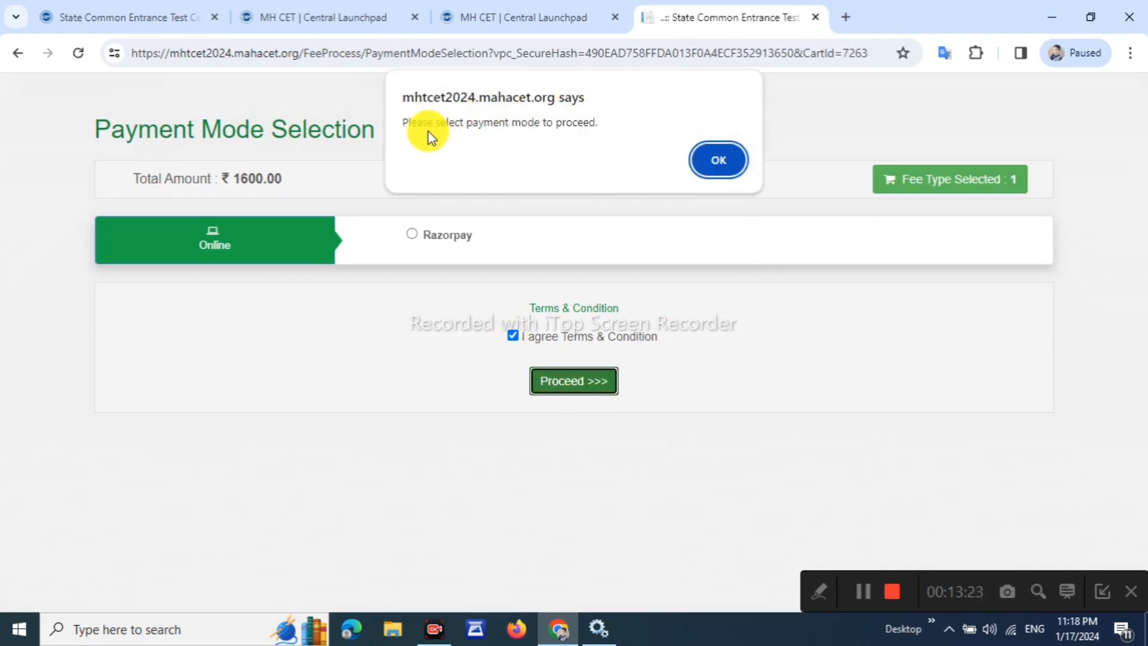
click(722, 166)
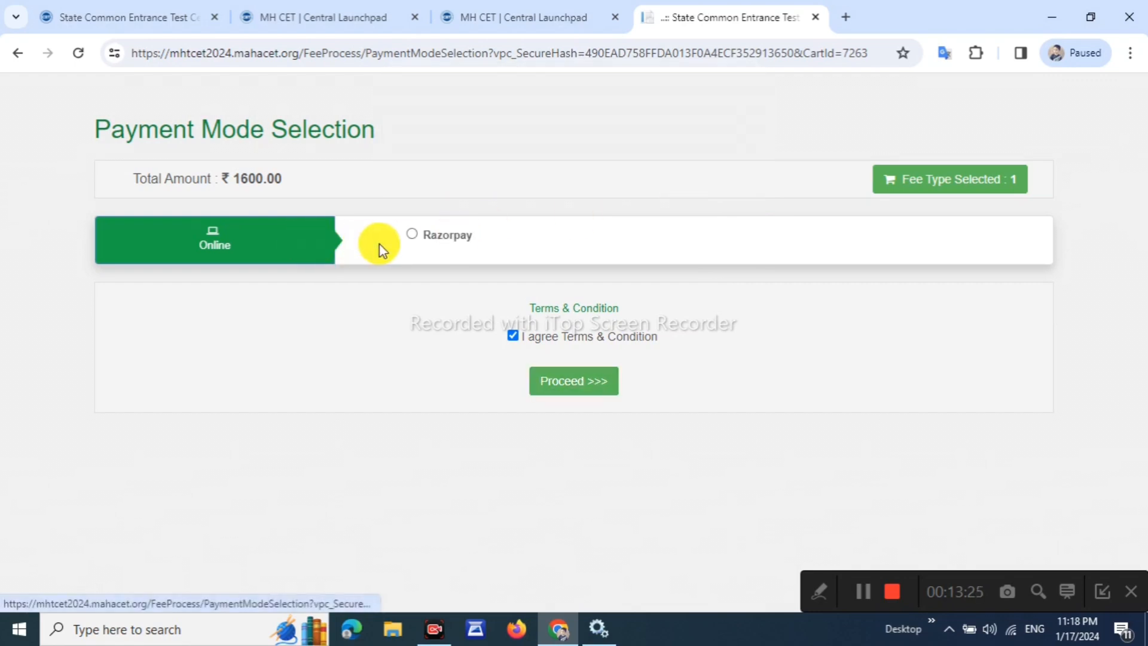
click(411, 233)
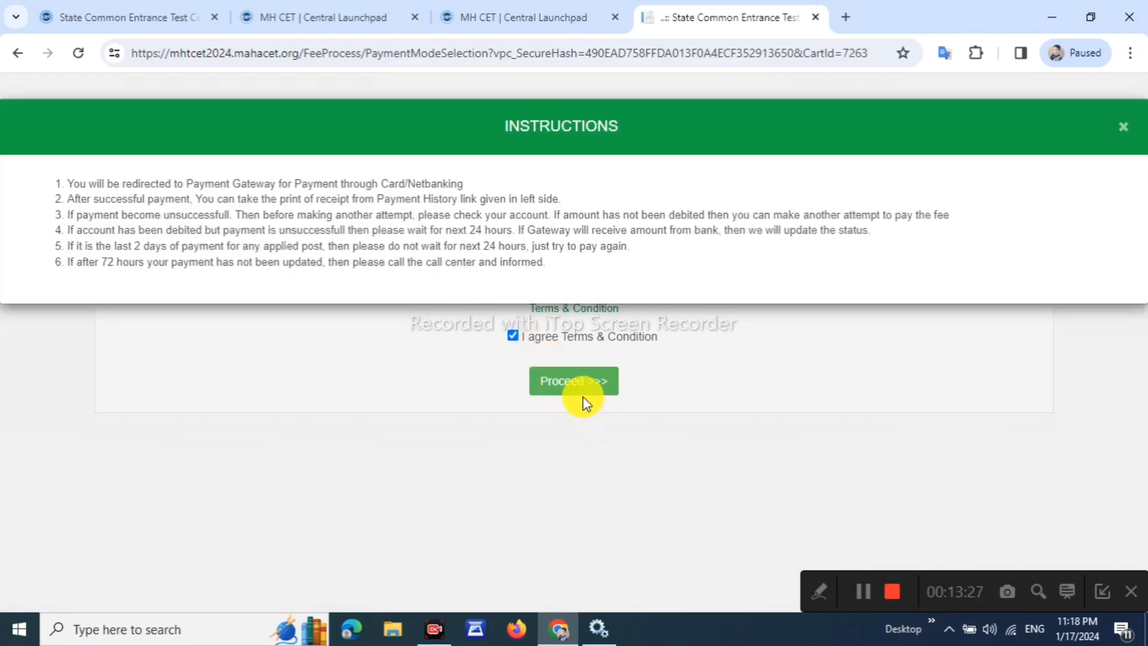
click(583, 385)
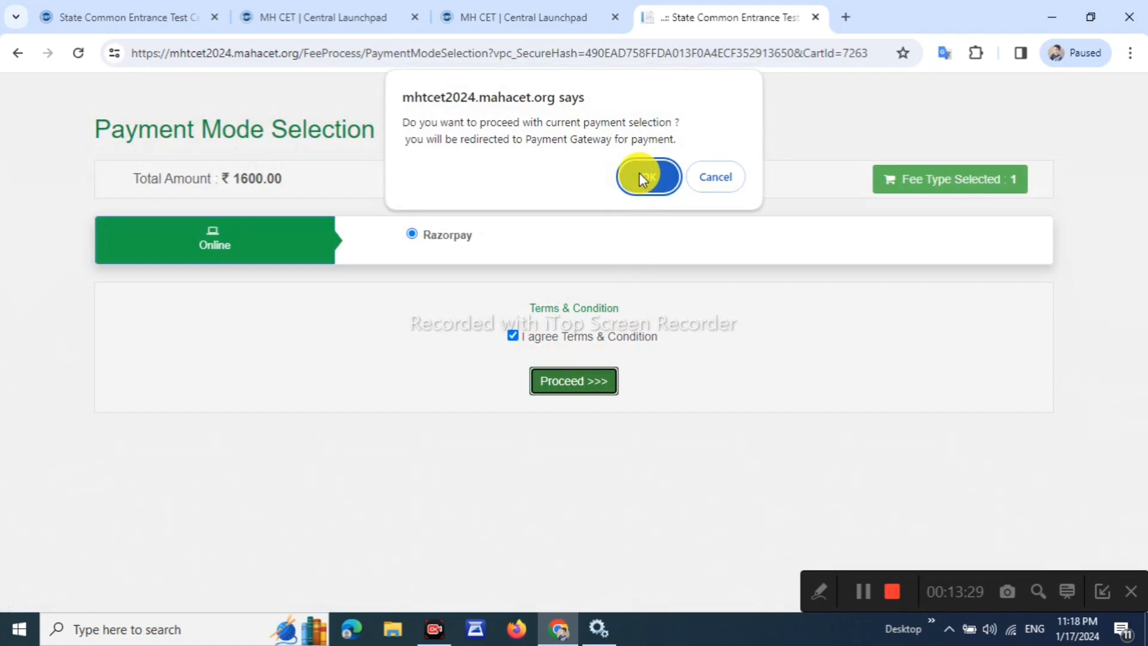
click(647, 174)
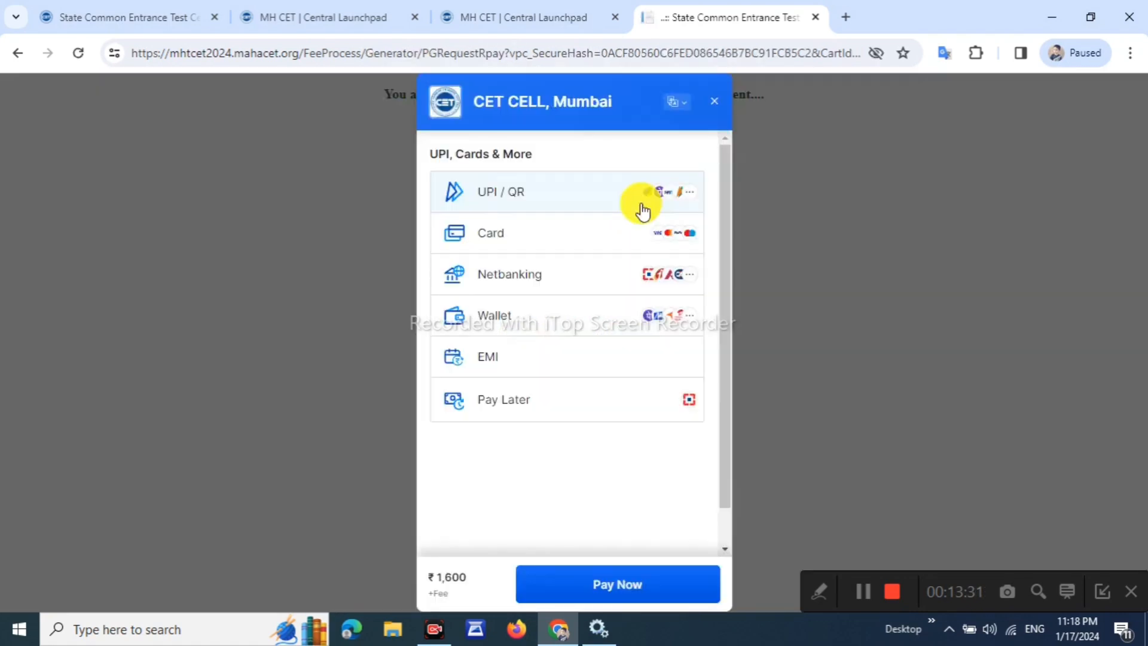